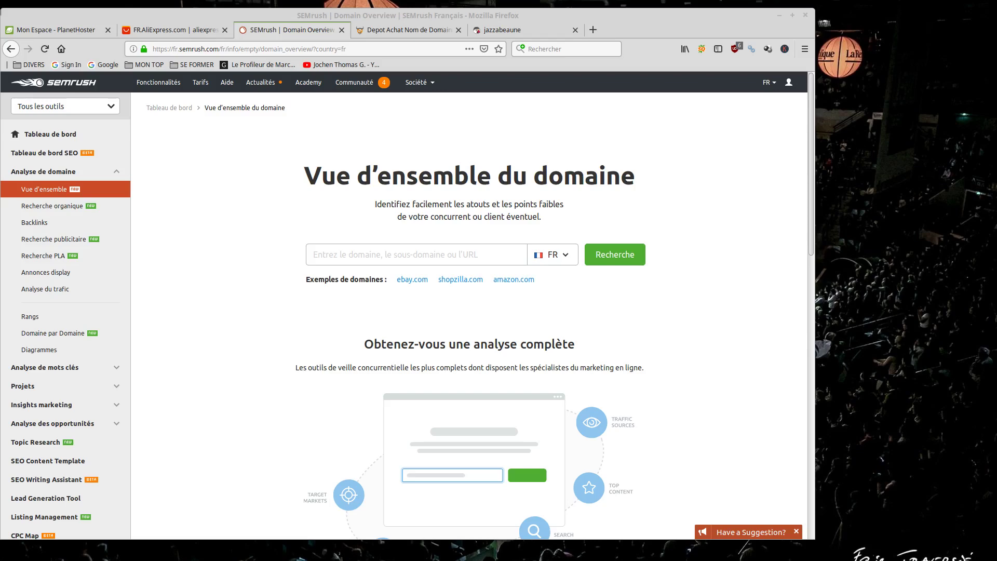
# Open the IONOS domain names page in a new browser tab
pyautogui.click(63, 30)
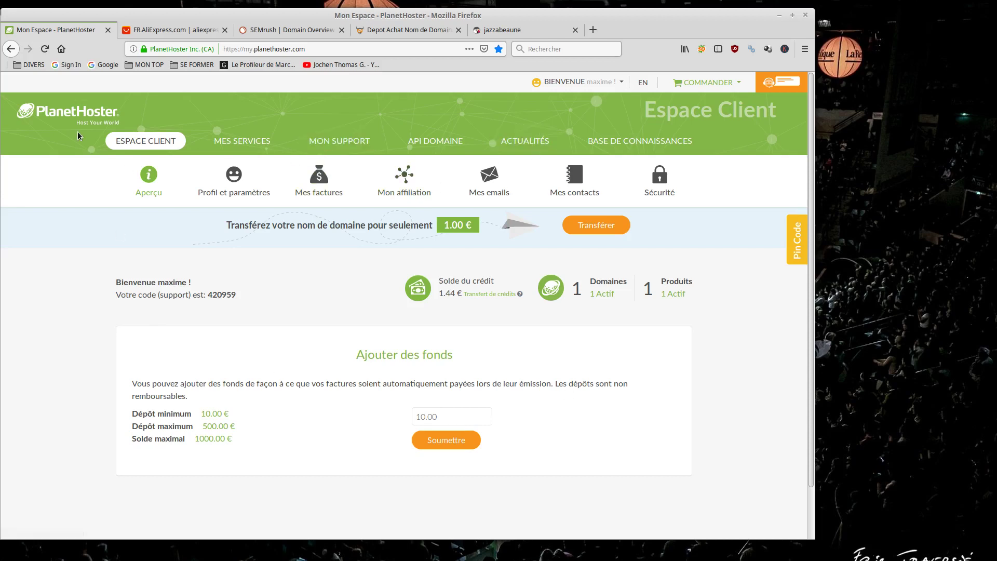
pyautogui.click(593, 30)
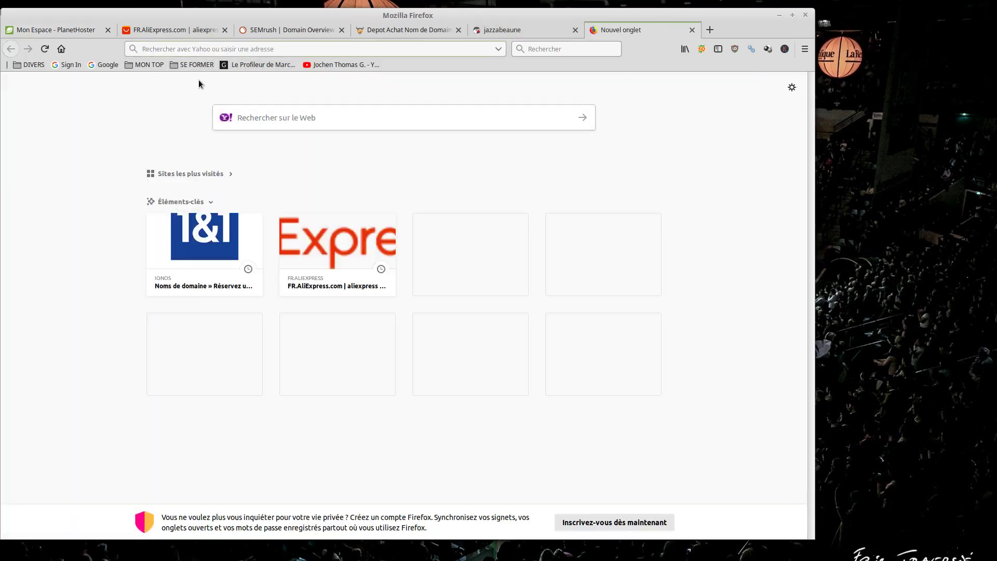
pyautogui.click(41, 30)
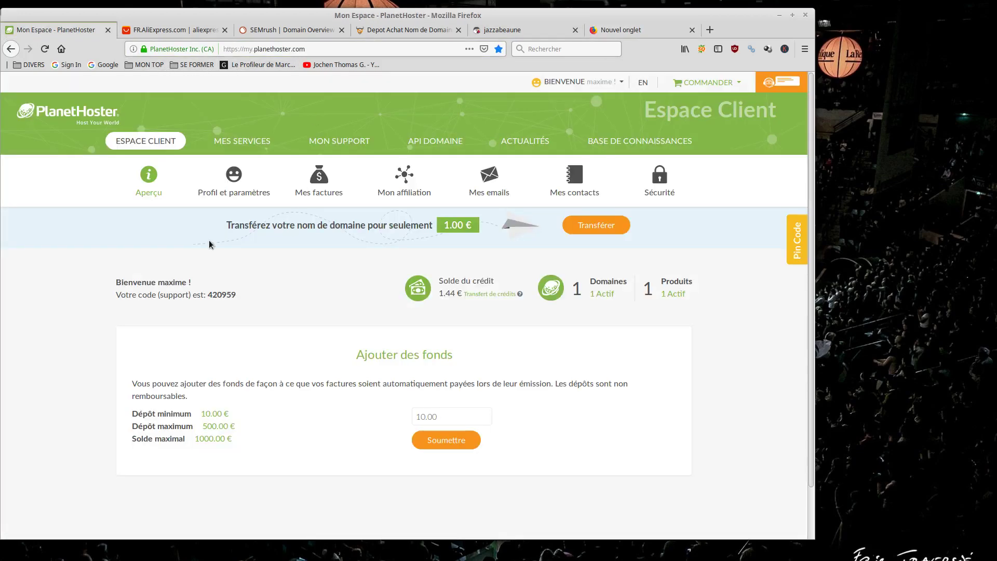
pyautogui.click(609, 30)
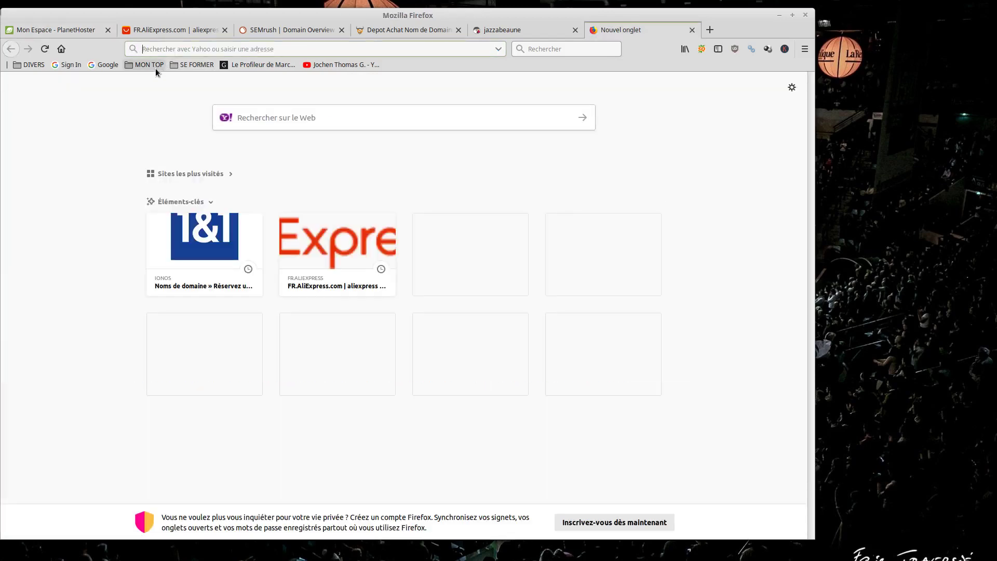
pyautogui.click(104, 65)
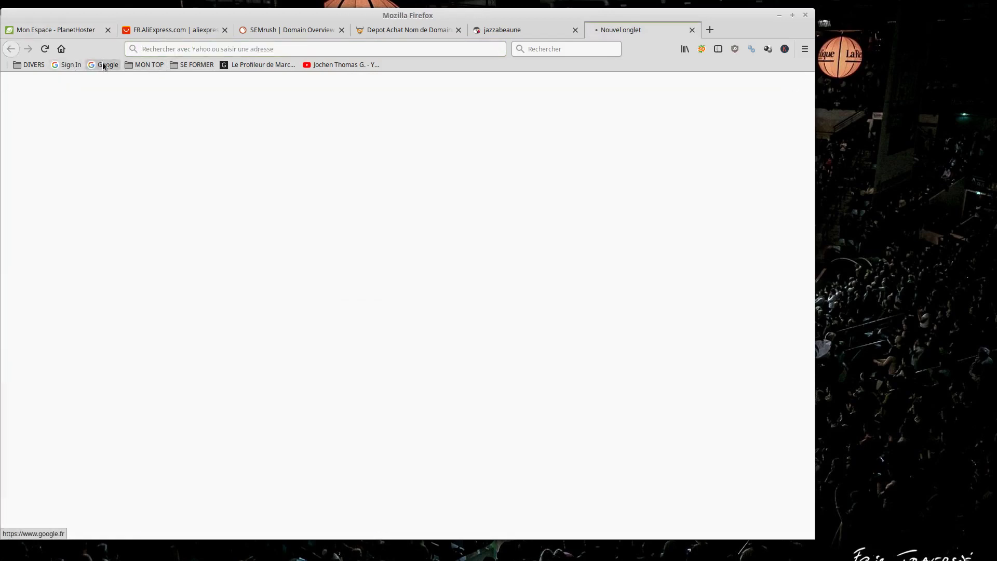
pyautogui.click(711, 30)
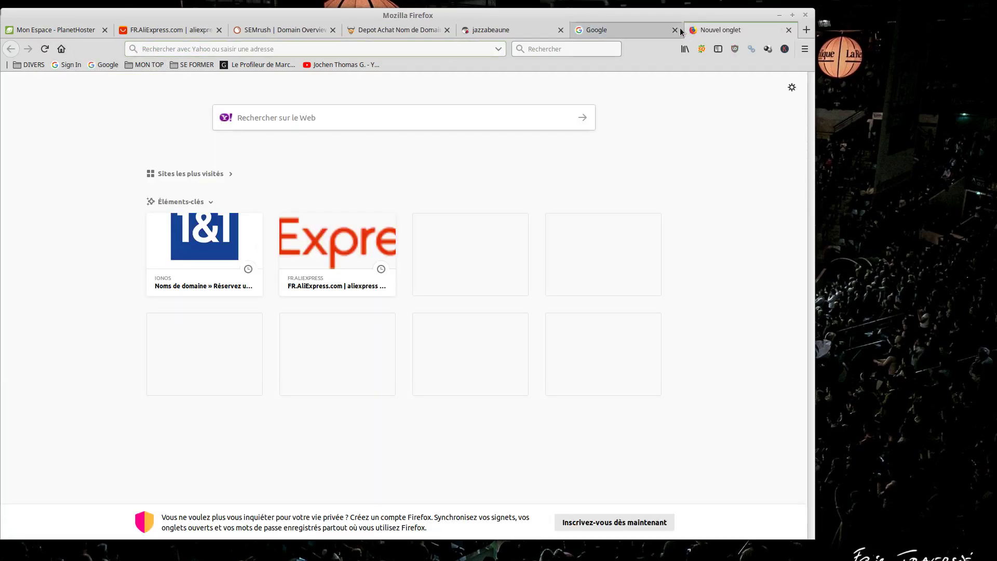
pyautogui.click(675, 31)
pyautogui.click(204, 245)
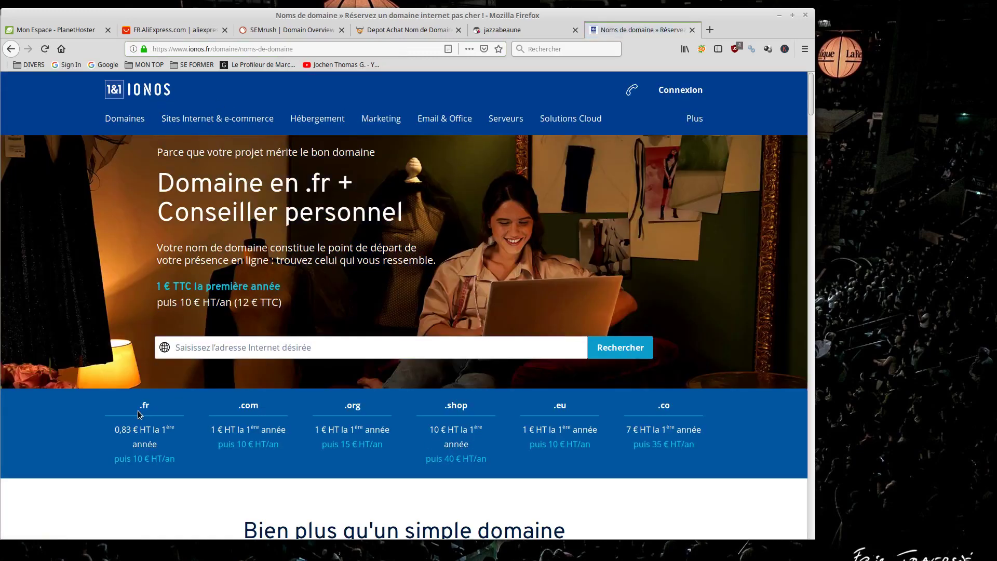
# Examine the IONOS first-year and renewal prices for the offered domain extensions, especially .fr
pyautogui.moveTo(155, 287); pyautogui.dragTo(309, 284)
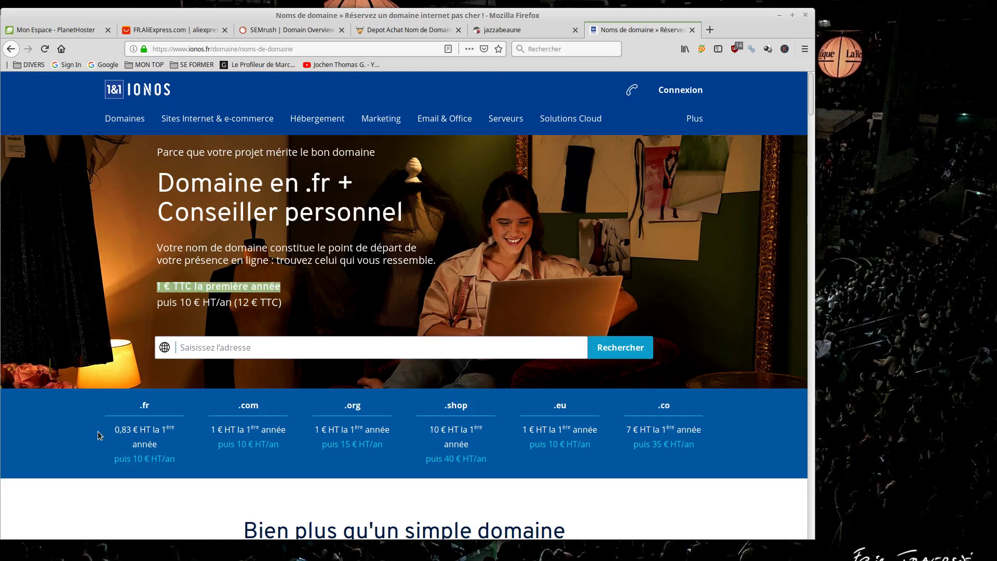
pyautogui.moveTo(126, 409); pyautogui.dragTo(353, 409)
pyautogui.click(353, 409)
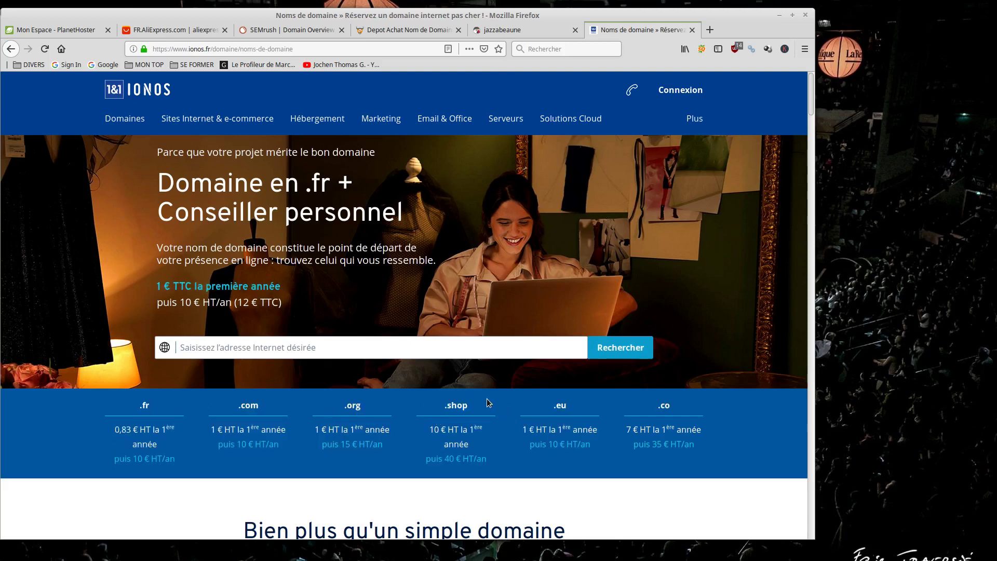
pyautogui.moveTo(659, 405); pyautogui.dragTo(676, 406)
pyautogui.moveTo(182, 413); pyautogui.dragTo(195, 432)
pyautogui.click(127, 435)
pyautogui.moveTo(115, 432); pyautogui.dragTo(217, 435)
pyautogui.click(117, 428)
pyautogui.moveTo(116, 430); pyautogui.dragTo(179, 443)
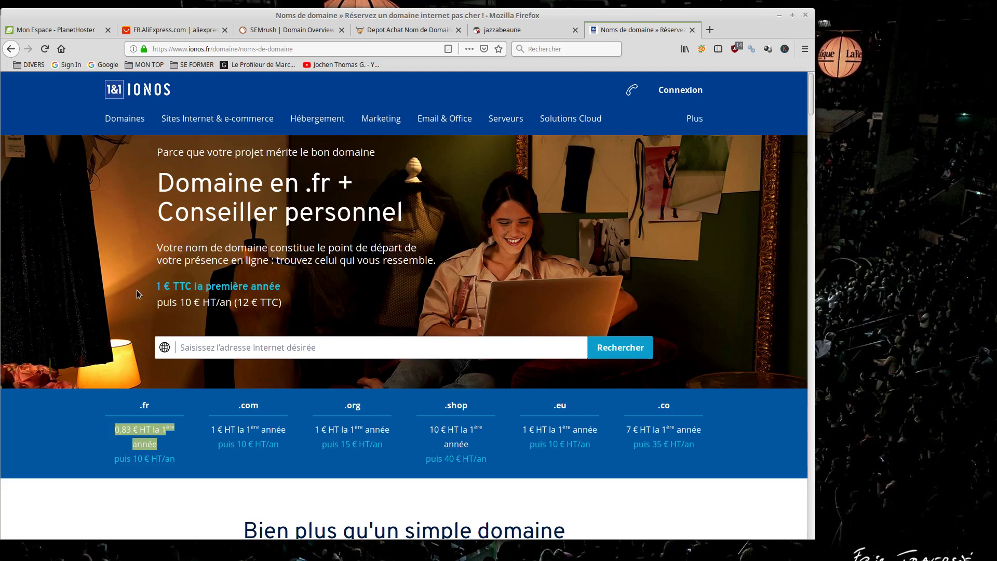
# Switch to the internet.bs page and disable the SEO bar for every domain
pyautogui.click(370, 32)
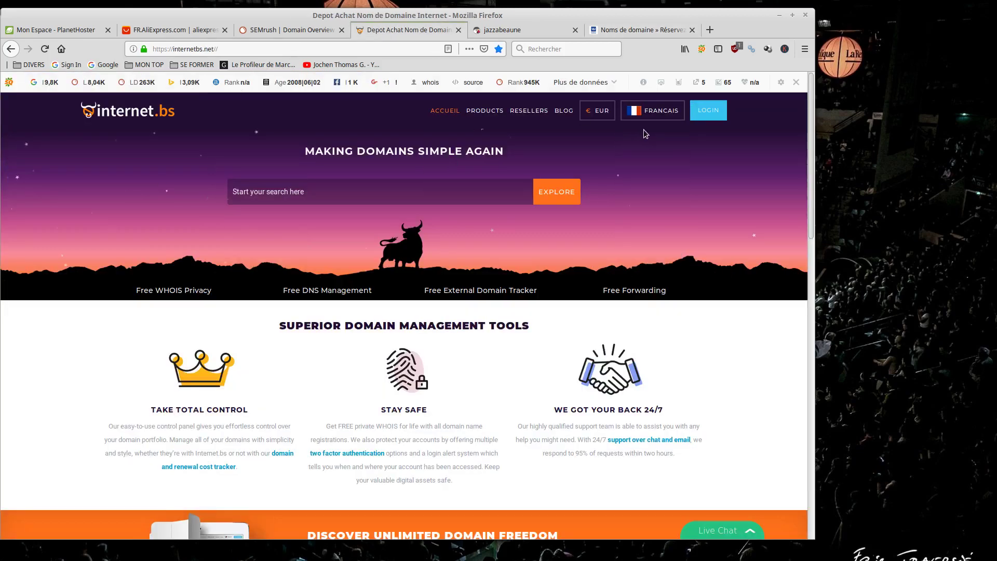
pyautogui.click(796, 83)
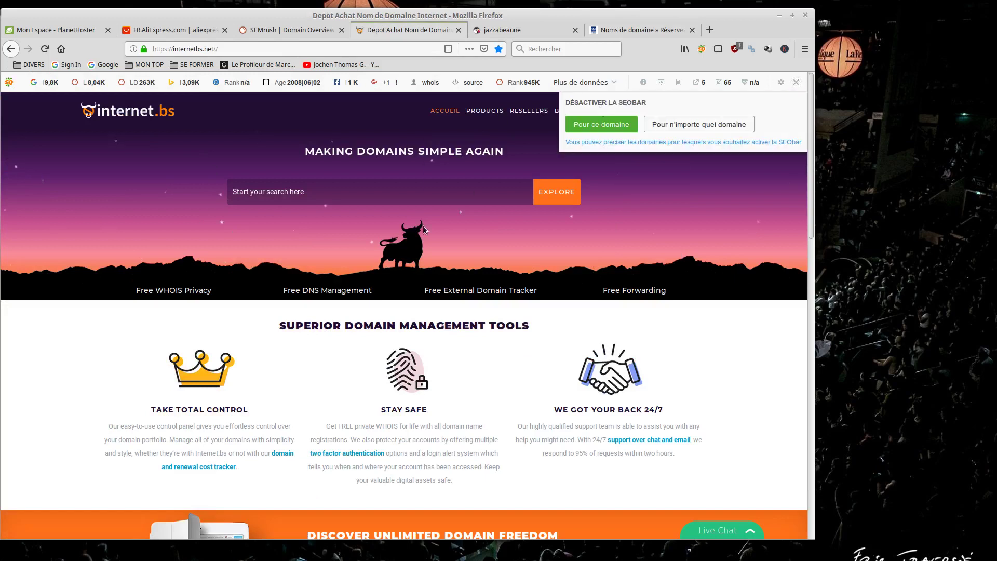
pyautogui.click(666, 122)
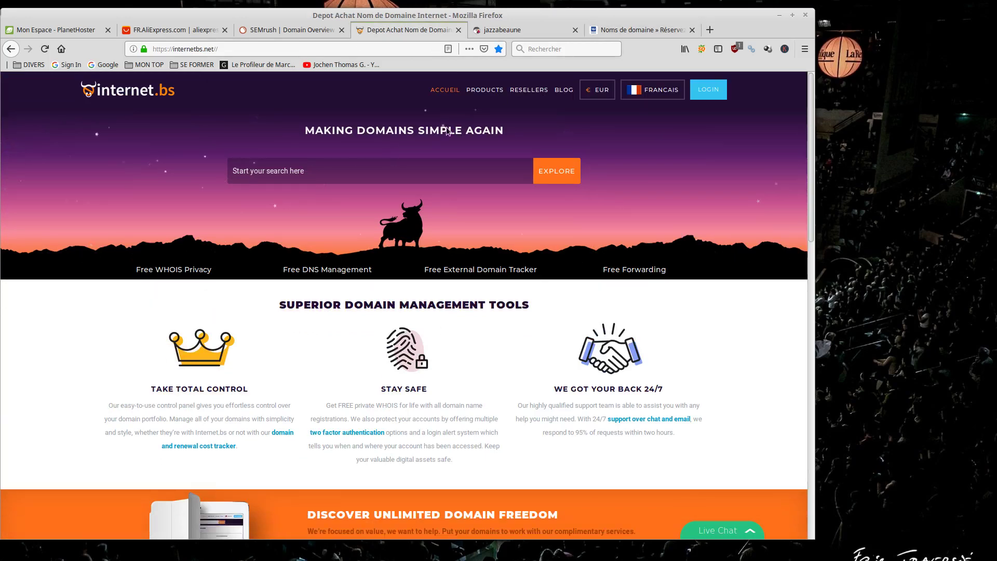
# Close the IONOS domain page and return to the internet.bs home page
pyautogui.click(618, 29)
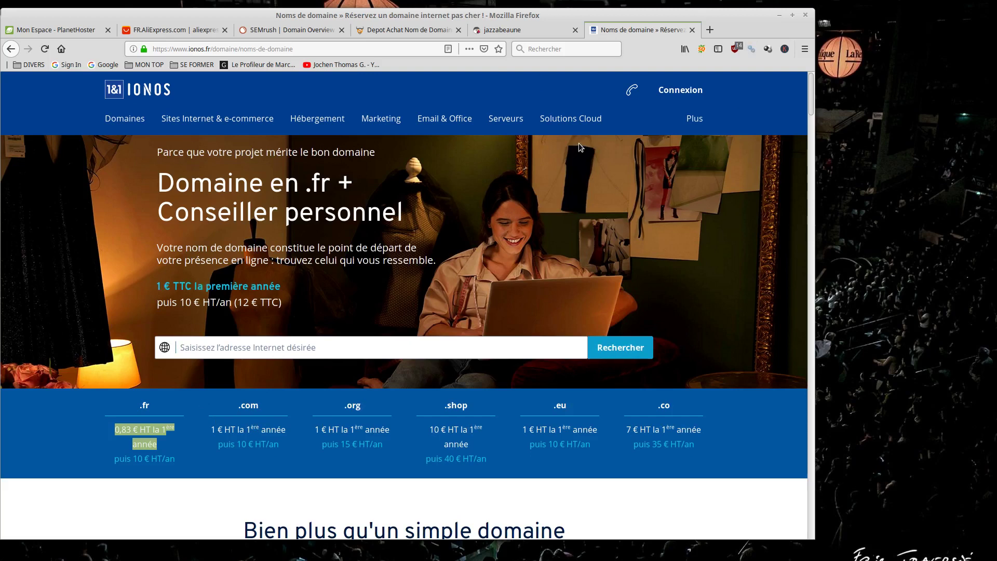
pyautogui.click(692, 30)
pyautogui.click(408, 30)
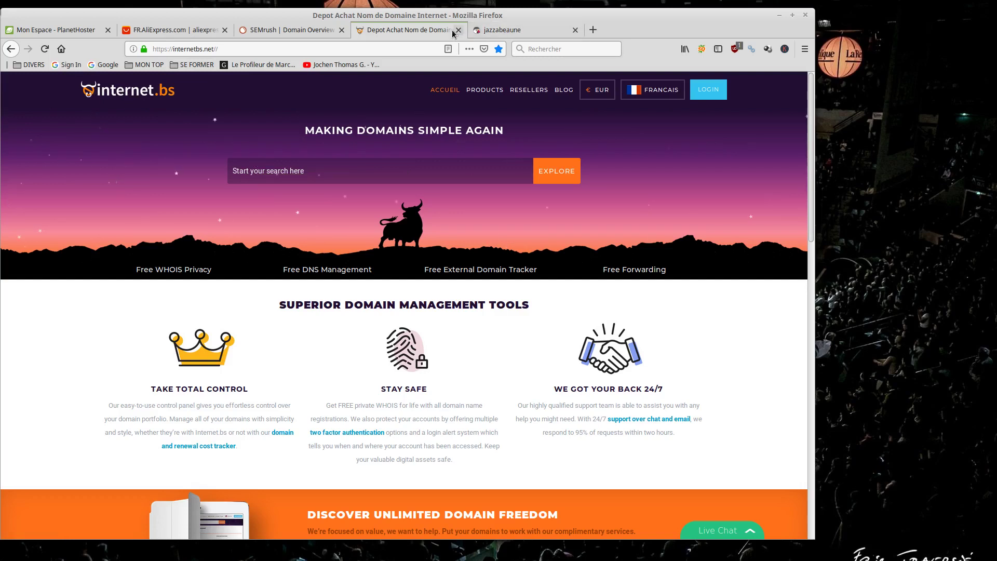
# Sign in to internet.bs with the saved account e-mail and password
pyautogui.click(714, 91)
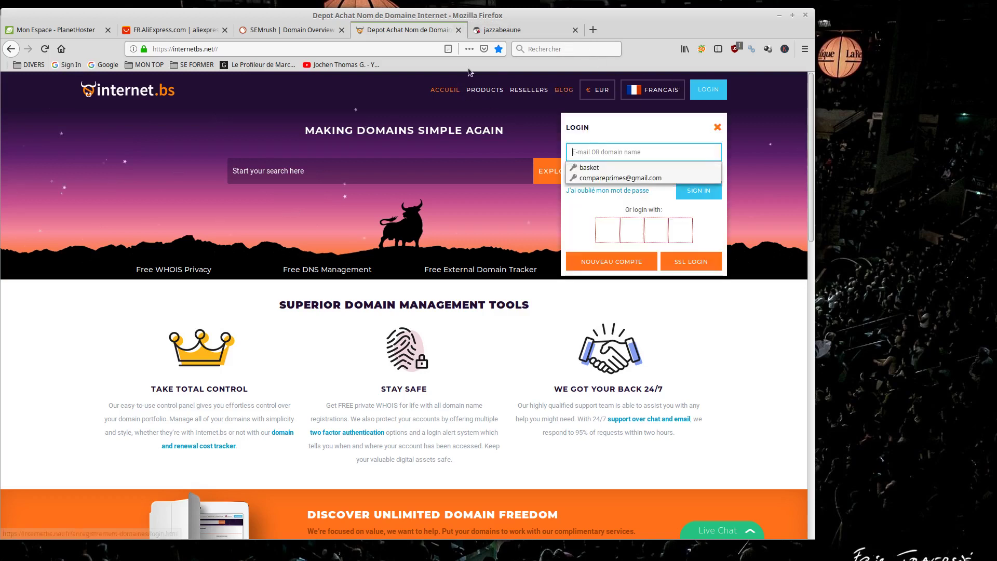
pyautogui.click(609, 178)
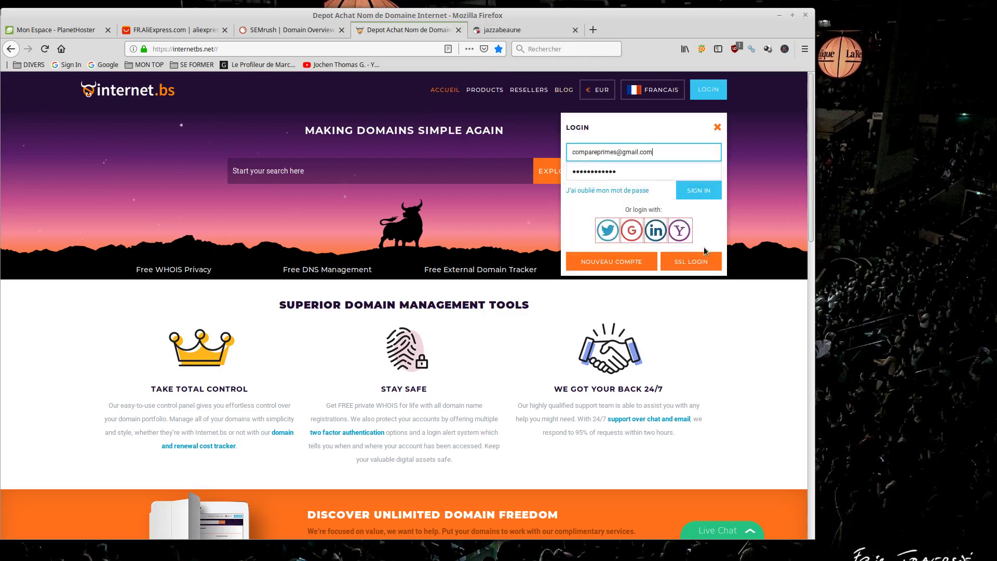
pyautogui.click(698, 191)
# Examine the jazzabeaune.fr shop's home page from the header down to the footer
pyautogui.click(554, 31)
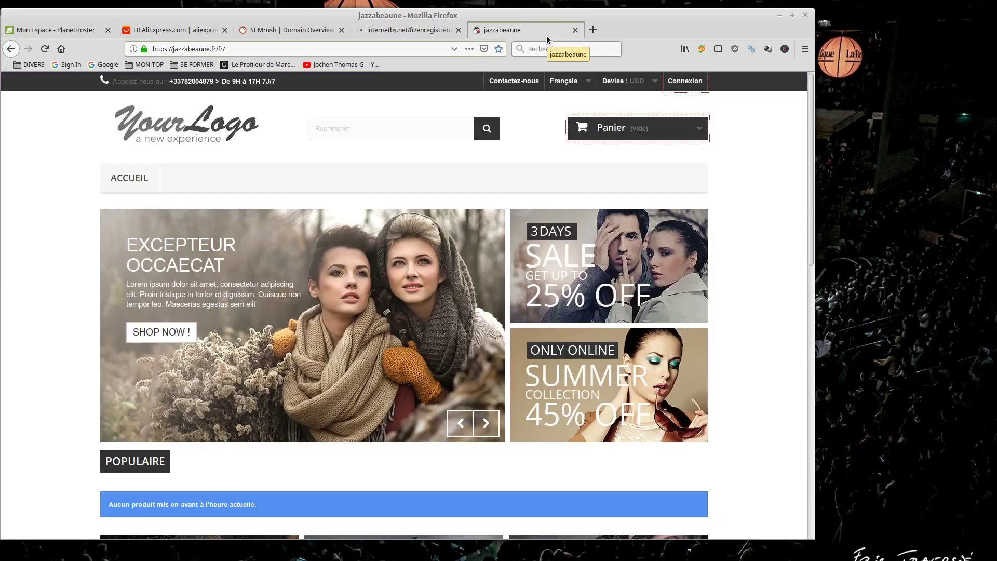
pyautogui.scroll(-1, 185, 254)
pyautogui.scroll(1, 185, 254)
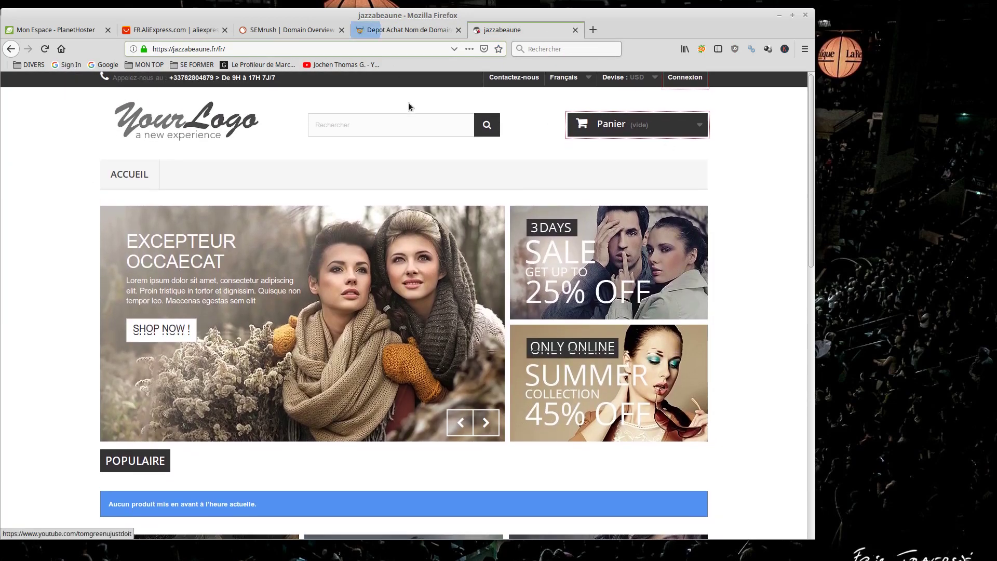
pyautogui.scroll(-10, 601, 238)
pyautogui.scroll(12, 589, 385)
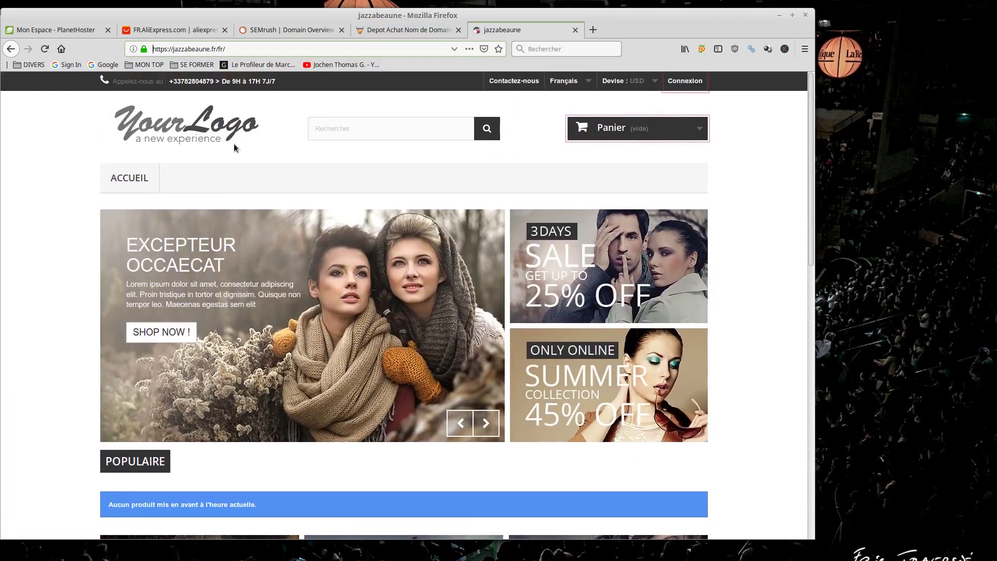
pyautogui.scroll(-10, 500, 323)
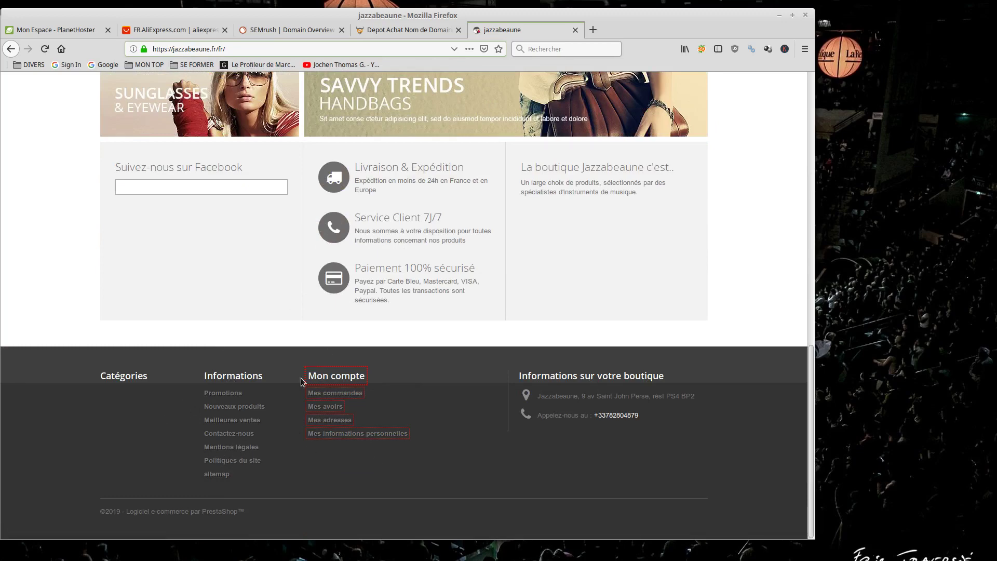
pyautogui.scroll(6, 449, 293)
pyautogui.scroll(5, 449, 293)
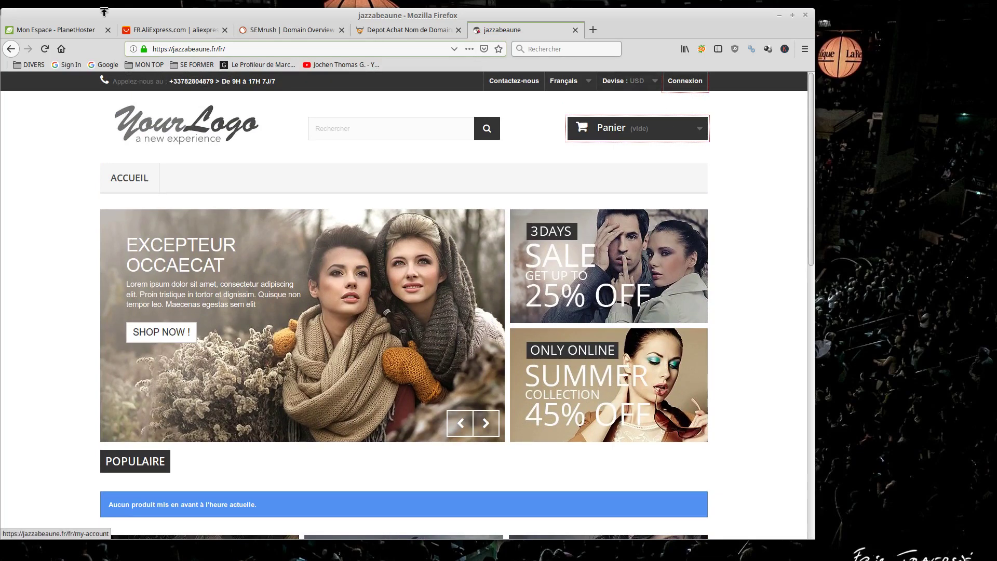
# Open the PlanetHoster World portfolio and launch the World control panel of a hosted domain
pyautogui.click(15, 30)
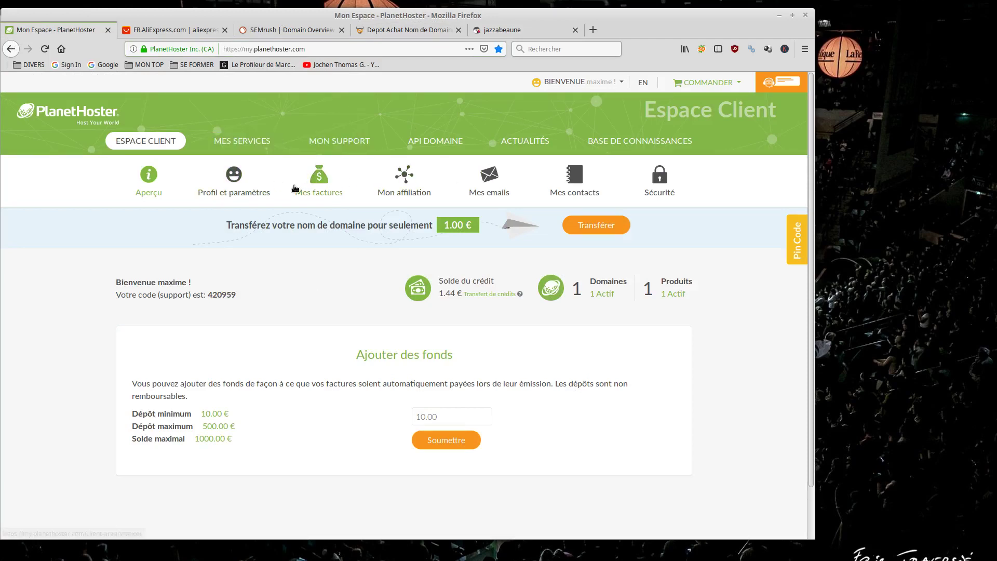
pyautogui.click(286, 136)
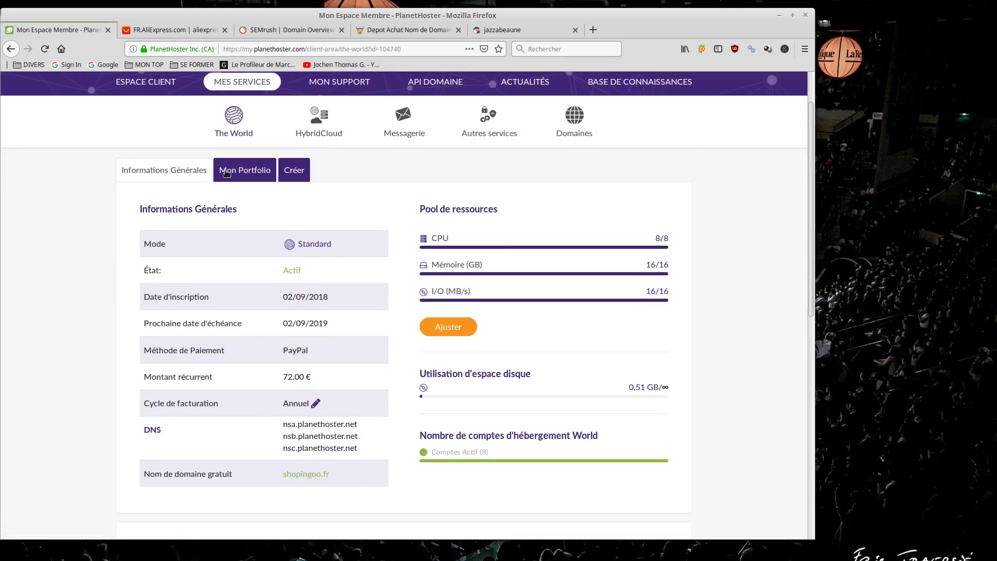
pyautogui.click(228, 172)
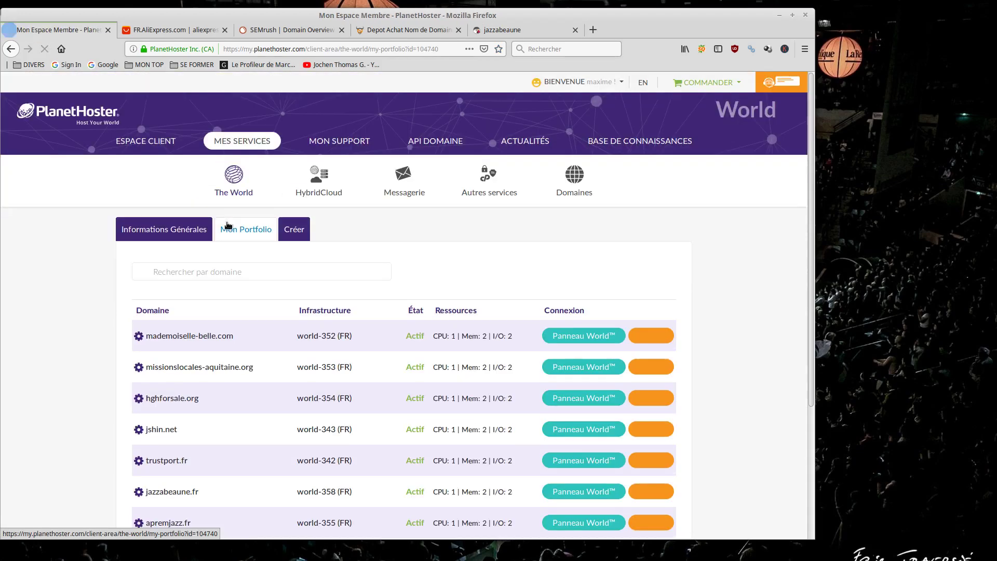
pyautogui.scroll(-3, 162, 321)
pyautogui.scroll(-1, 176, 260)
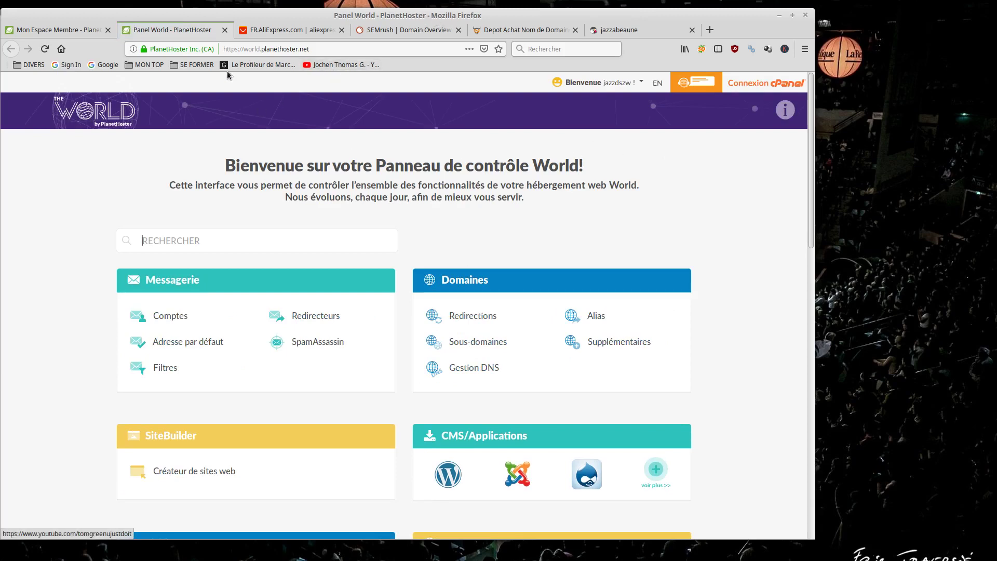
# Copy the domain name jazzabeaune.fr from the shop page's address
pyautogui.click(618, 30)
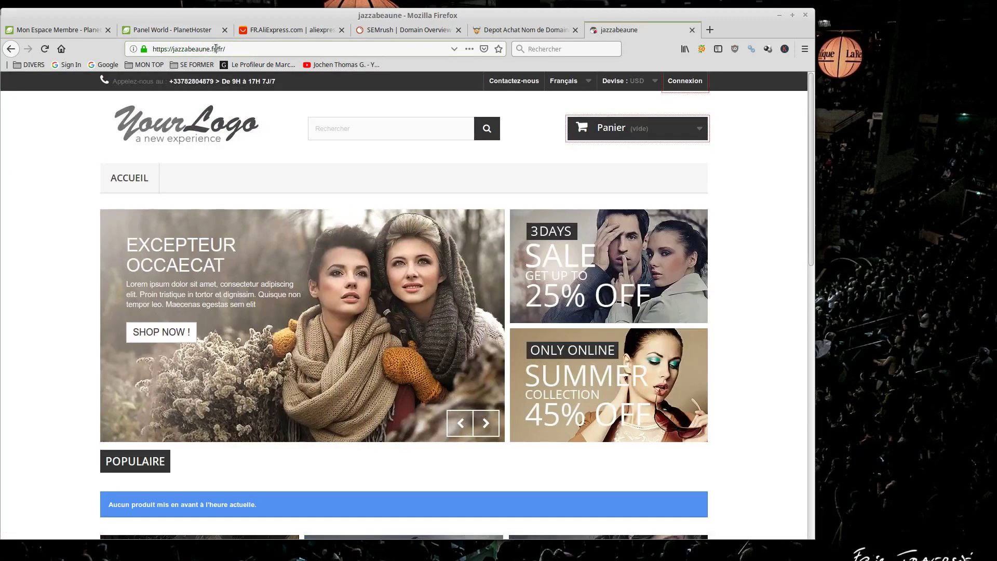
pyautogui.moveTo(216, 48); pyautogui.dragTo(174, 43)
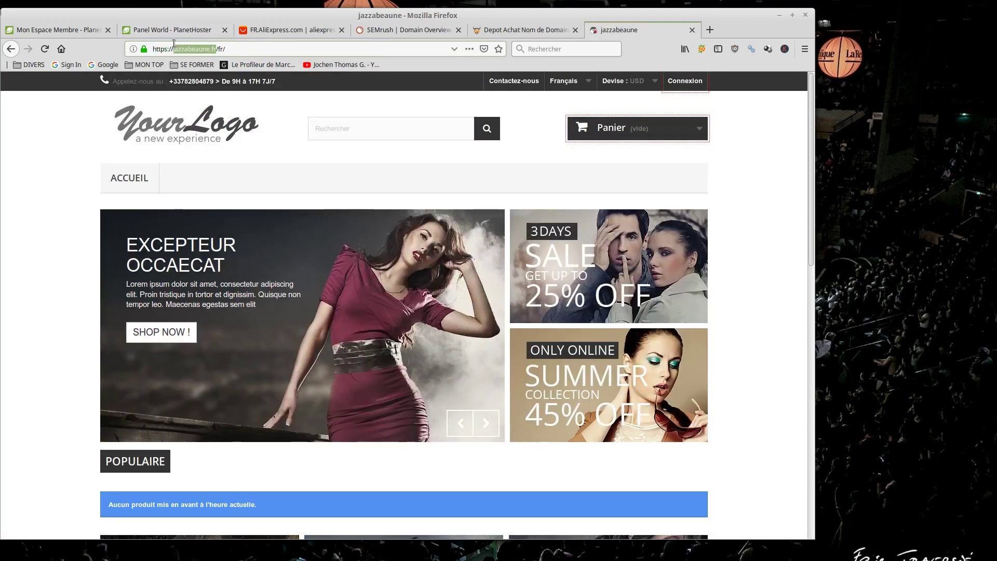
pyautogui.rightClick(182, 47)
pyautogui.click(209, 86)
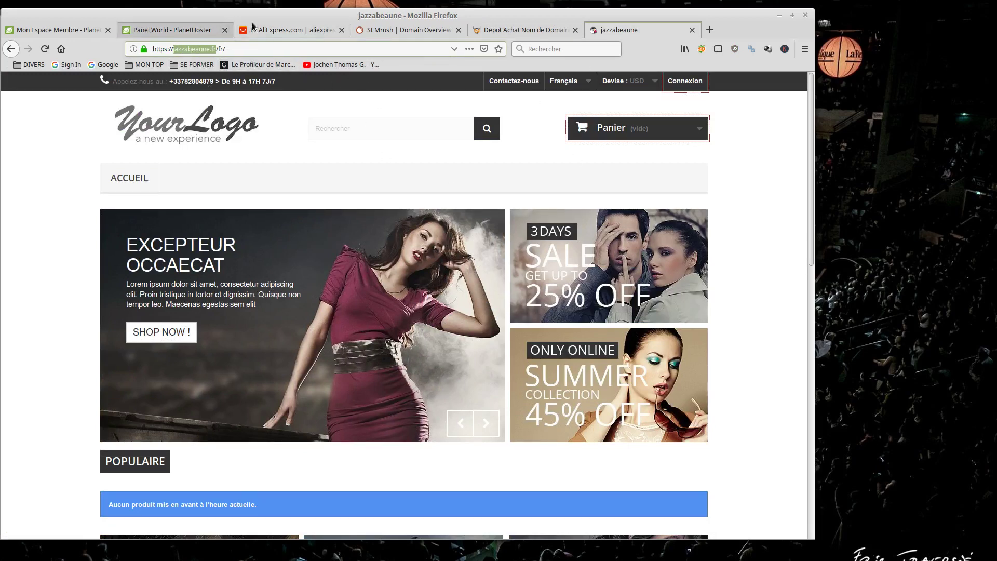
# Run a SEMrush domain overview for jazzabeaune.fr with the FR database
pyautogui.click(281, 30)
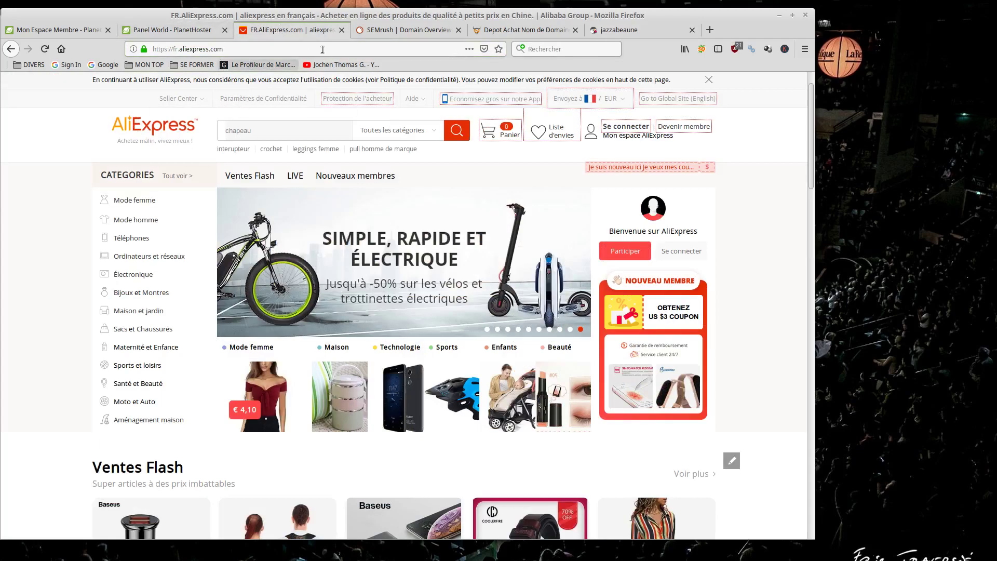
pyautogui.click(407, 31)
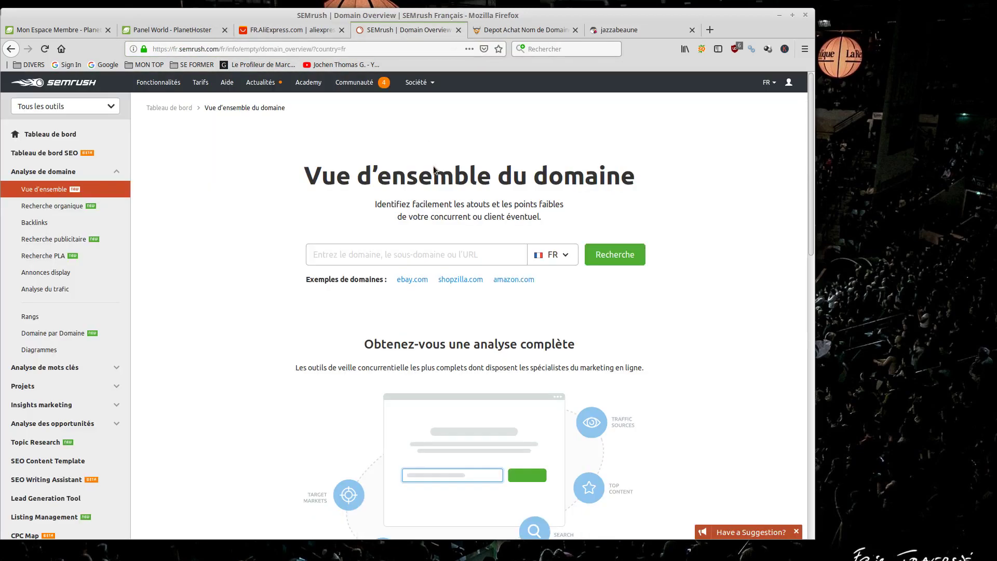
pyautogui.rightClick(363, 251)
pyautogui.click(410, 305)
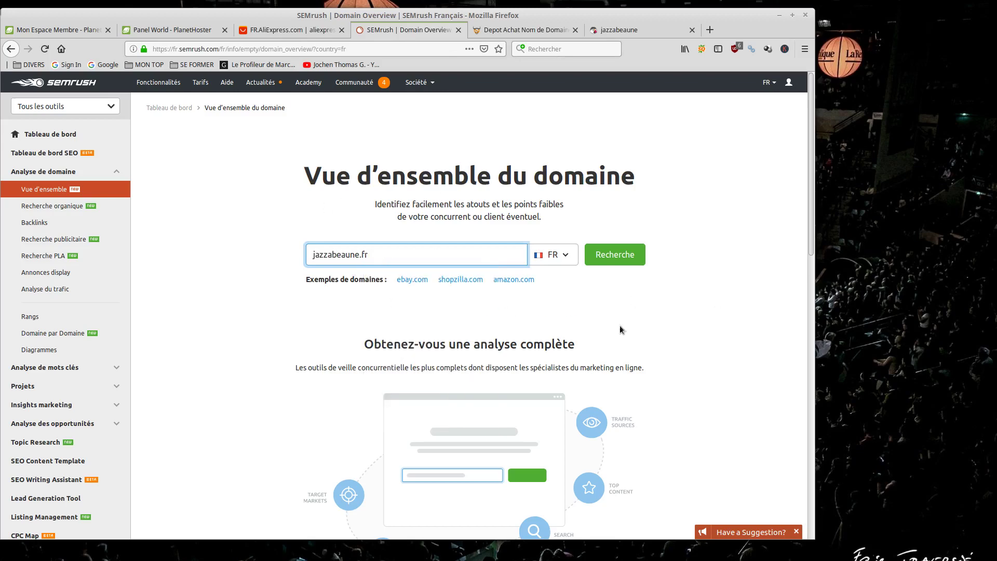
pyautogui.click(614, 255)
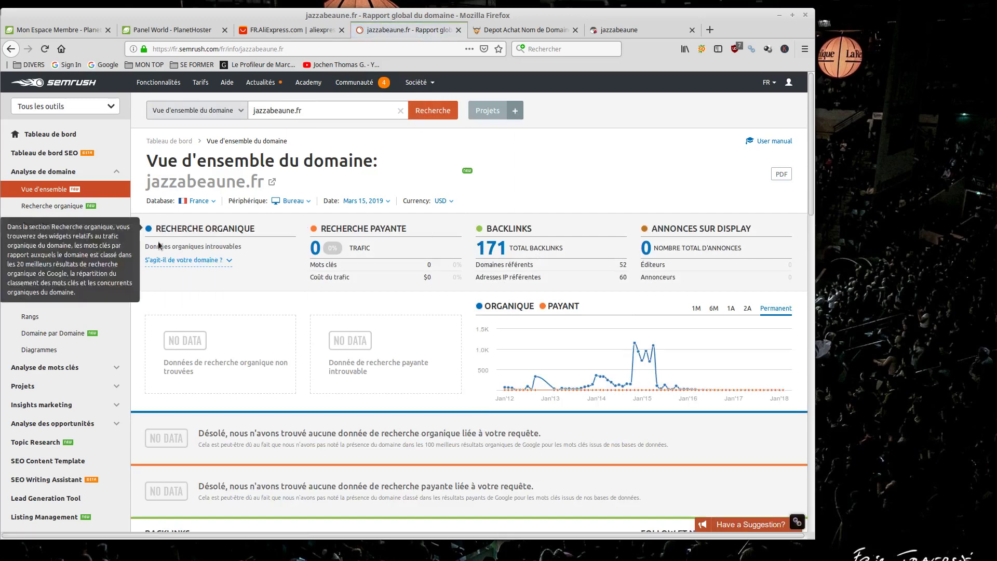
# Examine the jazzabeaune.fr domain overview, from the organic and paid search data down to the backlinks section
pyautogui.moveTo(207, 229)
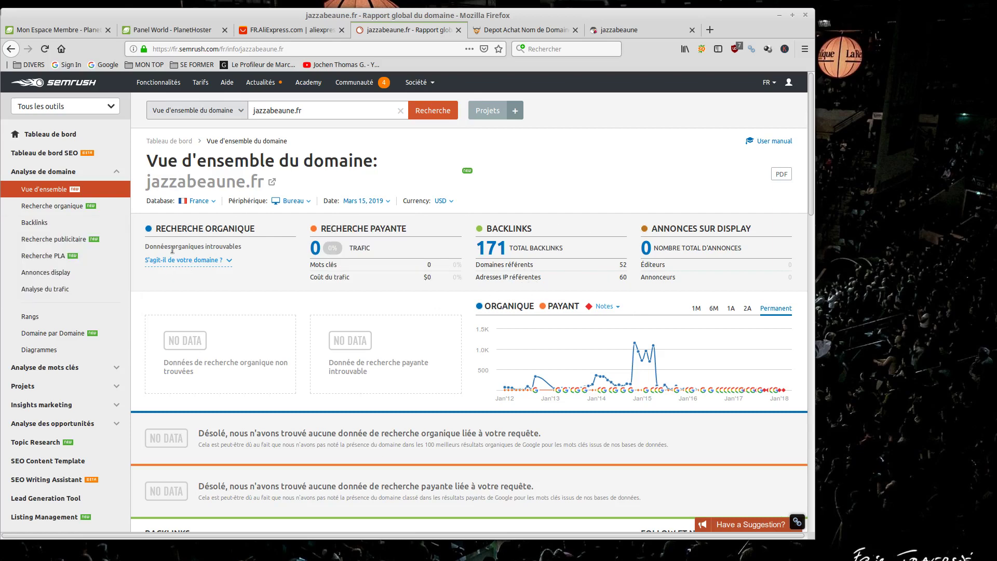
pyautogui.scroll(-4, 224, 245)
pyautogui.scroll(3, 158, 221)
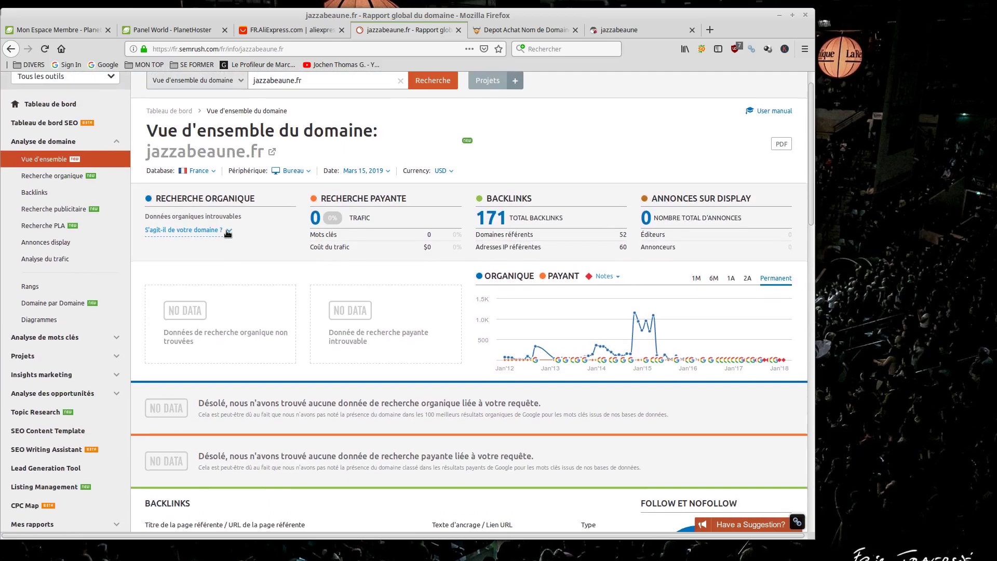
pyautogui.scroll(-3, 210, 223)
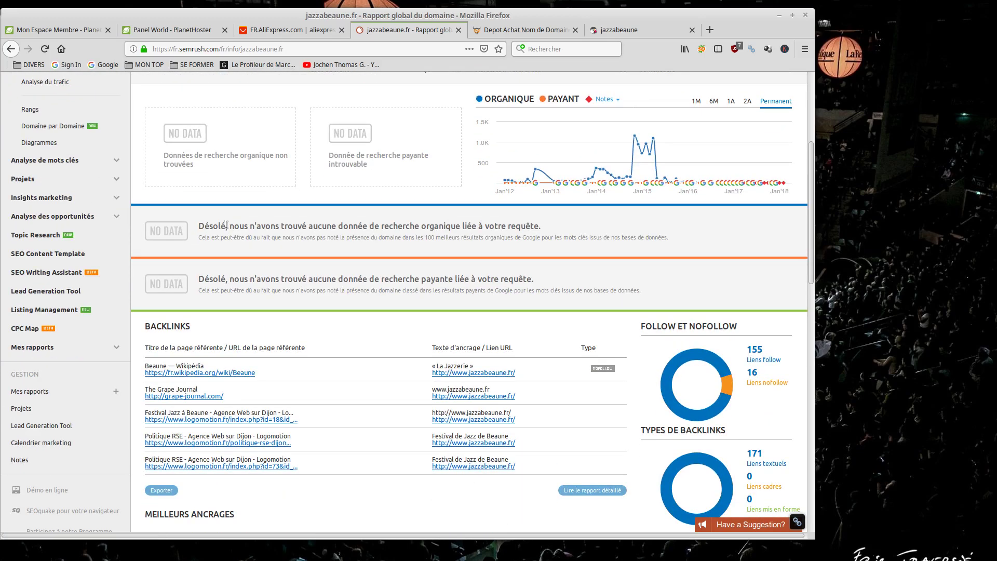
pyautogui.scroll(-2, 221, 226)
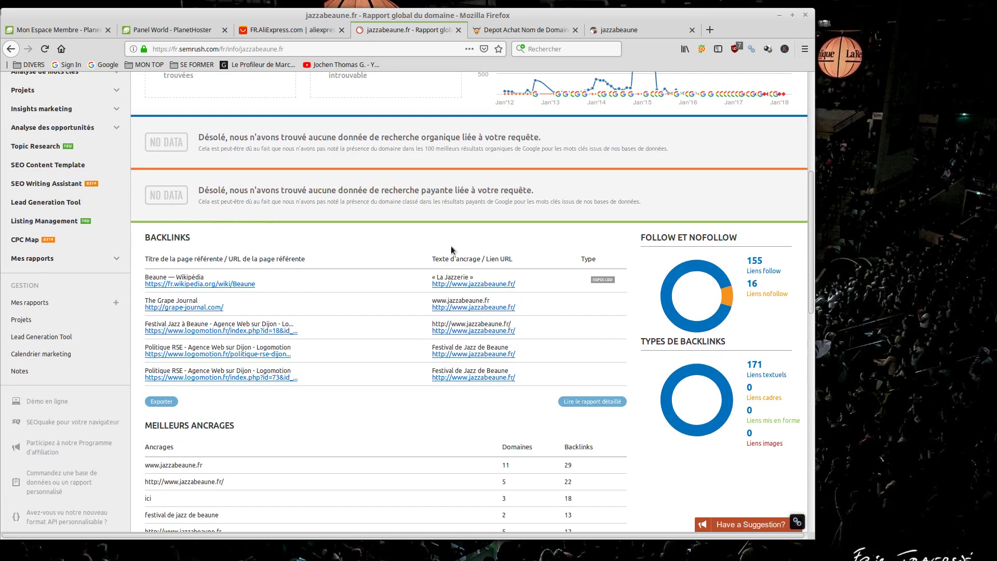
pyautogui.scroll(6, 451, 250)
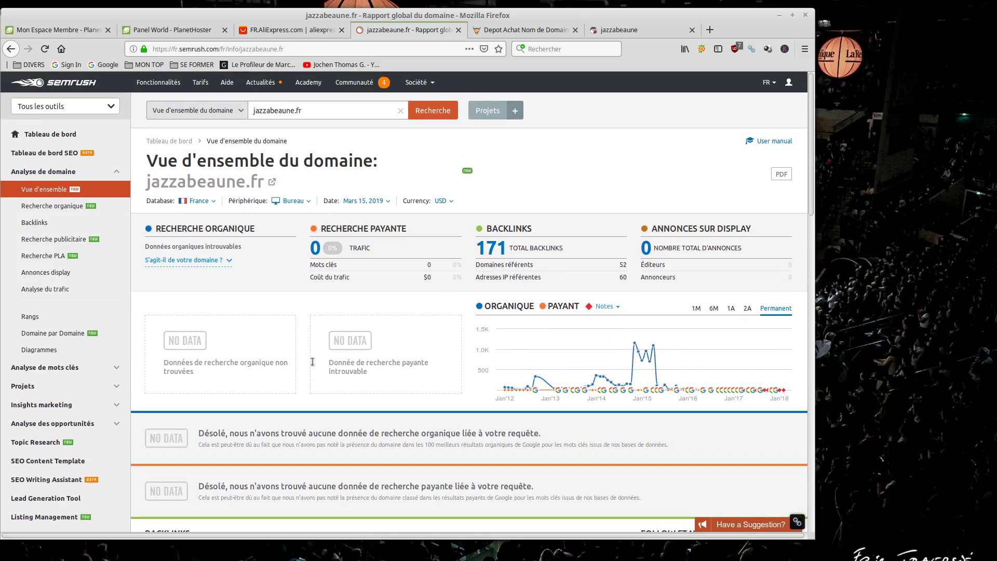
pyautogui.scroll(-4, 395, 312)
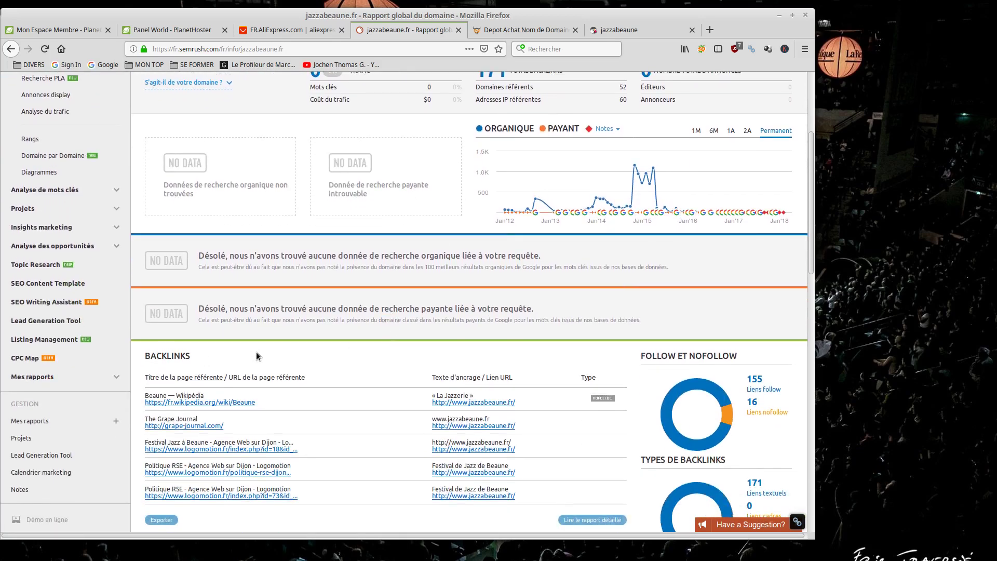
pyautogui.scroll(-2, 291, 343)
pyautogui.scroll(-3, 555, 252)
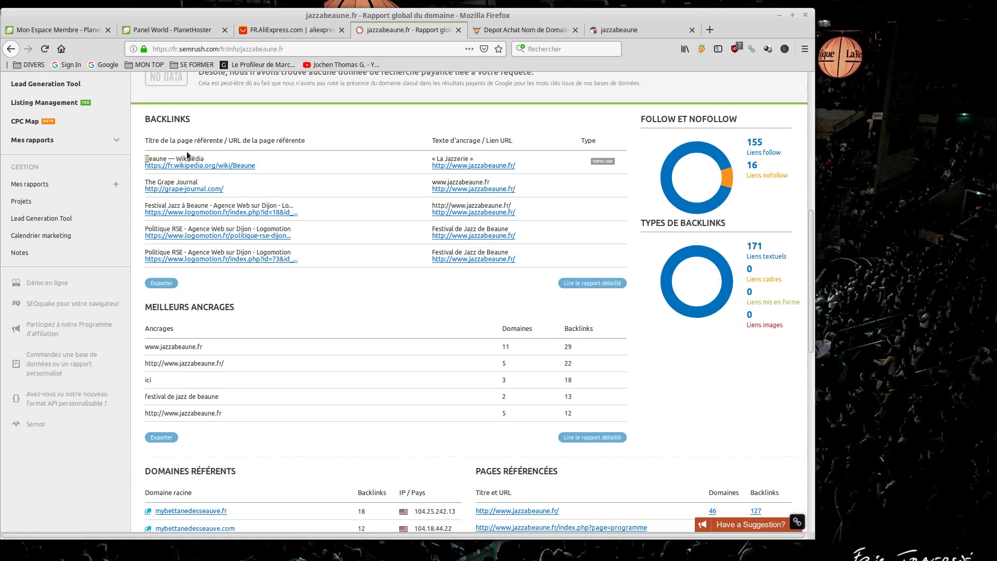
# Examine the referring page titles and anchor texts in the Backlinks table, including Beaune — Wikipédia, Festival Jazz à Beaune and La Jazzerie
pyautogui.moveTo(188, 155); pyautogui.dragTo(205, 163)
pyautogui.click(148, 179)
pyautogui.moveTo(153, 205); pyautogui.dragTo(293, 205)
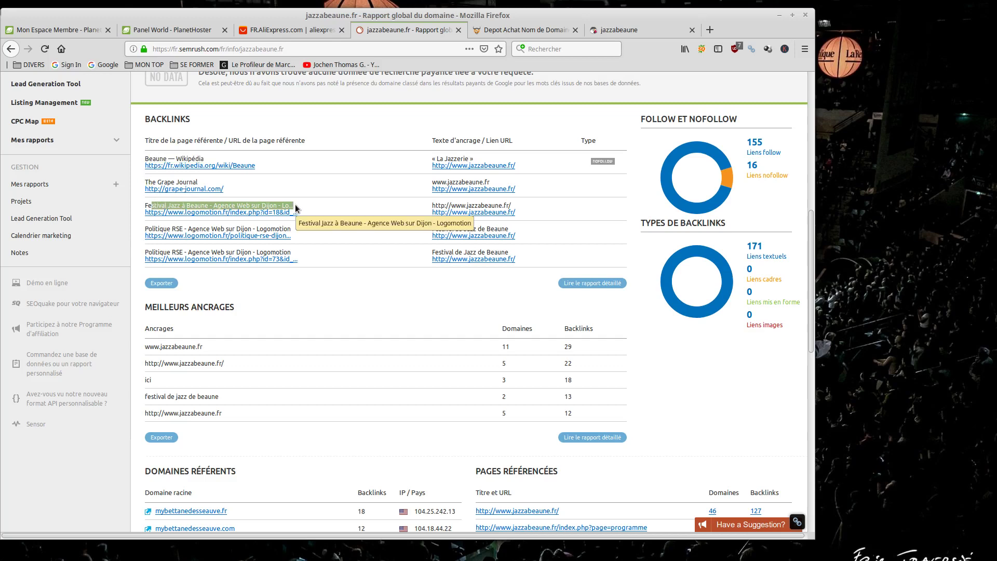
pyautogui.moveTo(148, 206); pyautogui.dragTo(234, 205)
pyautogui.moveTo(153, 206); pyautogui.dragTo(207, 205)
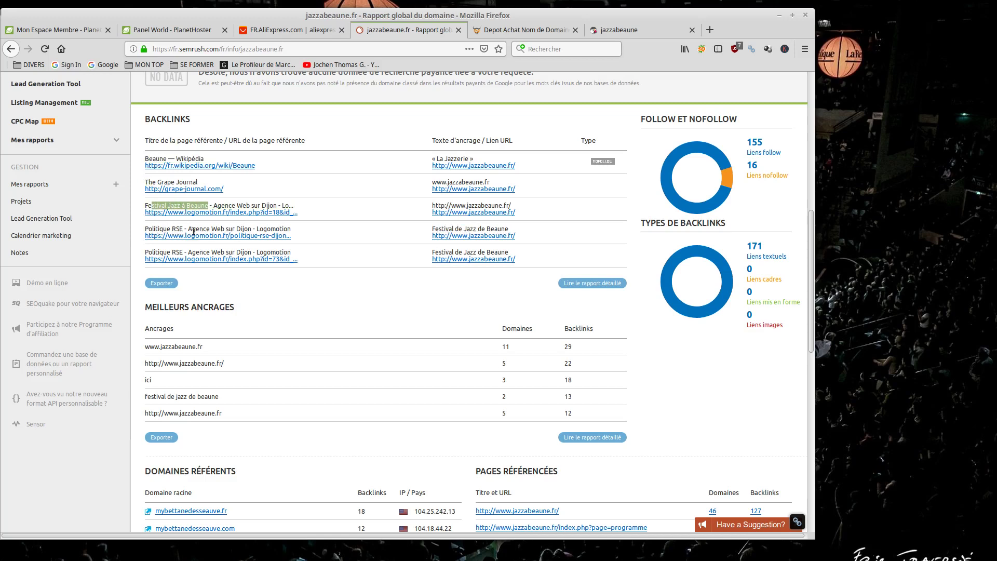
pyautogui.moveTo(158, 252); pyautogui.dragTo(294, 254)
pyautogui.moveTo(444, 159); pyautogui.dragTo(487, 163)
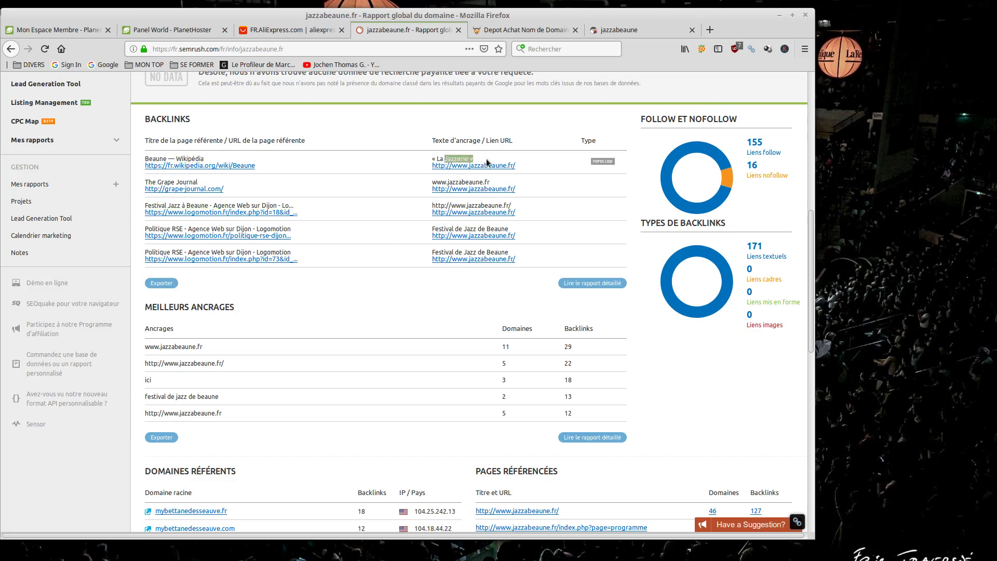
pyautogui.click(427, 163)
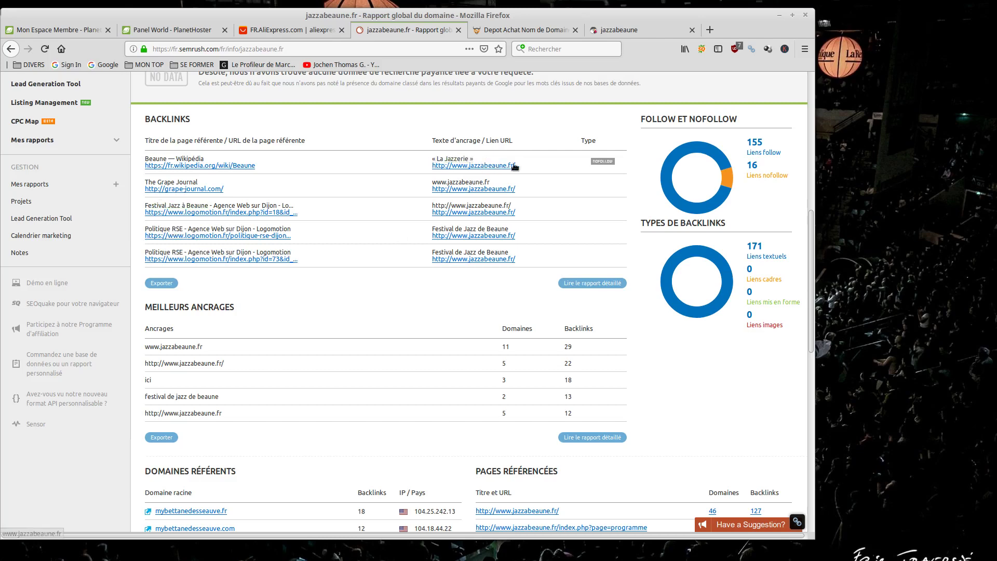
# Check the jazzabeaune shop's home page and return to its SEMrush report
pyautogui.click(622, 34)
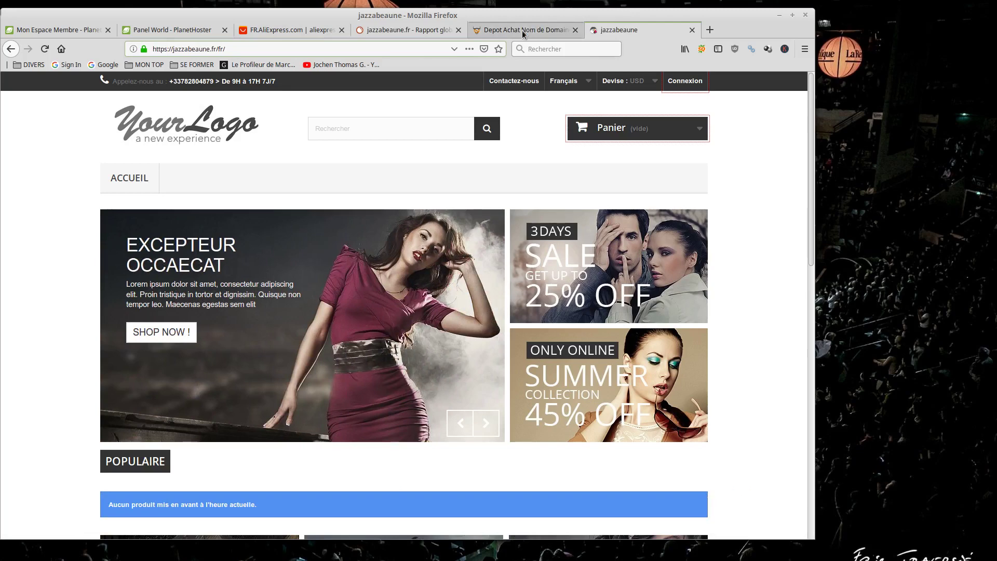
pyautogui.click(523, 32)
pyautogui.click(388, 32)
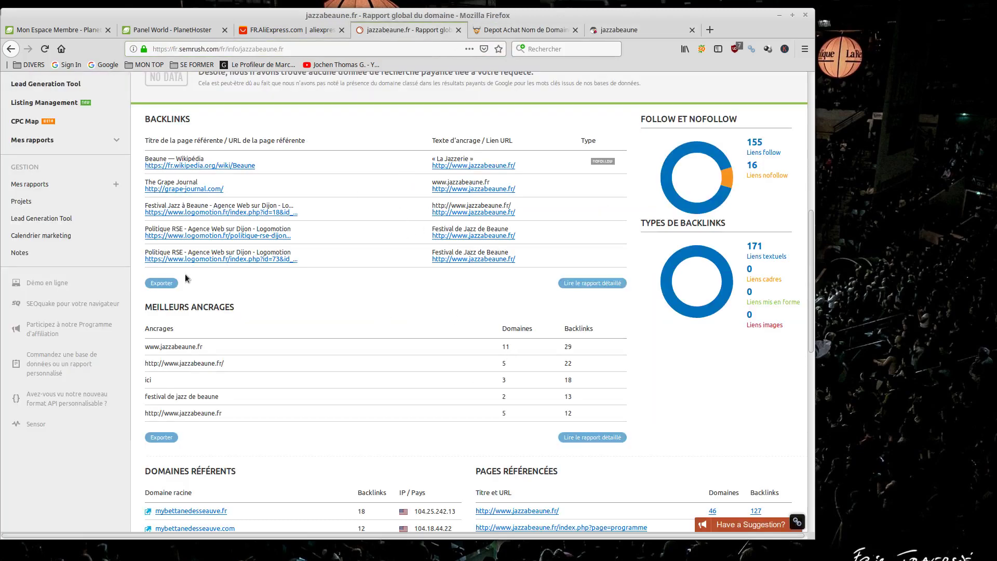
# Examine the best anchors of jazzabeaune.fr, including the URL anchors, "ici" and "festival de jazz de beaune"
pyautogui.scroll(-3, 186, 279)
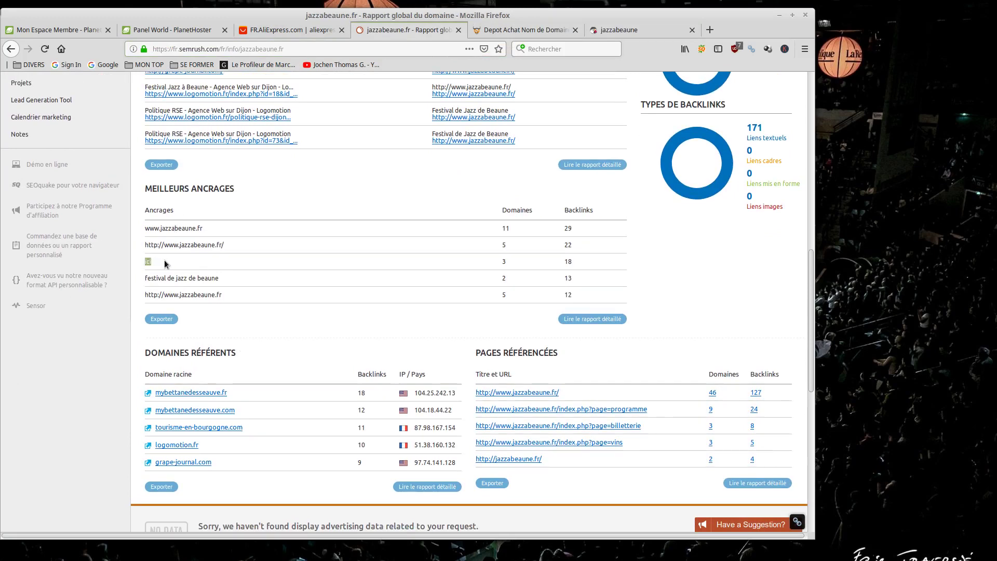
pyautogui.moveTo(139, 264)
pyautogui.mouseDown()
pyautogui.moveTo(167, 266)
pyautogui.moveTo(131, 266)
pyautogui.moveTo(171, 266)
pyautogui.moveTo(137, 265)
pyautogui.mouseUp()
pyautogui.moveTo(242, 249); pyautogui.dragTo(147, 246)
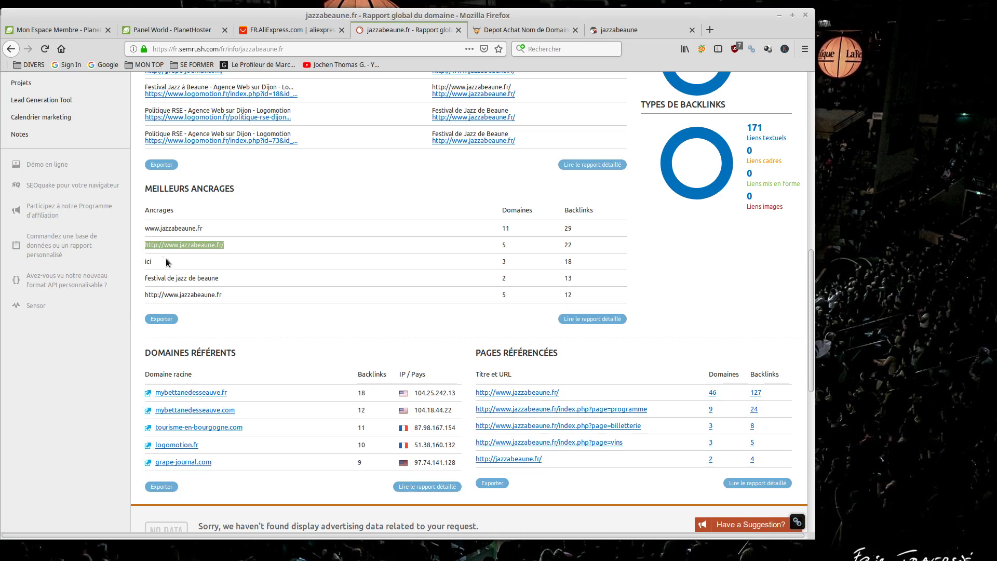
pyautogui.moveTo(222, 295); pyautogui.dragTo(139, 297)
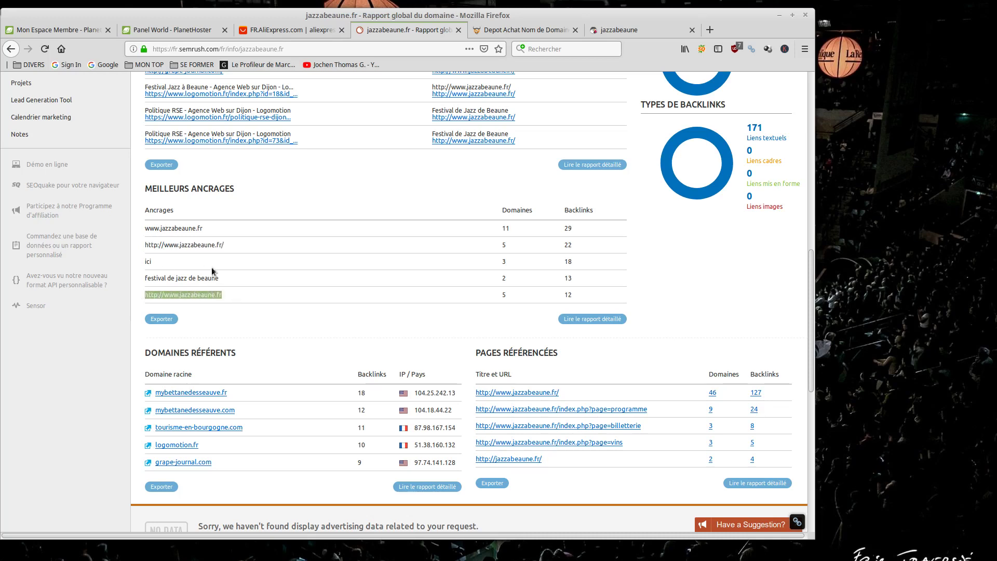
pyautogui.moveTo(237, 281)
pyautogui.mouseDown()
pyautogui.moveTo(139, 280)
pyautogui.moveTo(223, 284)
pyautogui.mouseUp()
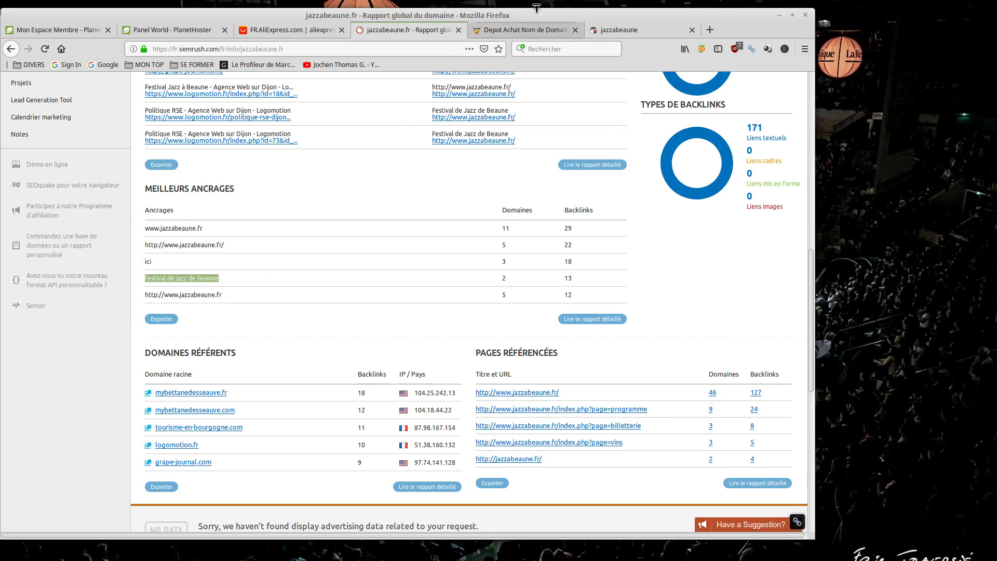
# Open the detailed referring domains report and examine its list, including tourisme-en-bourgogne.com, logomotion.fr and jazzradio.fr
pyautogui.scroll(-3, 315, 264)
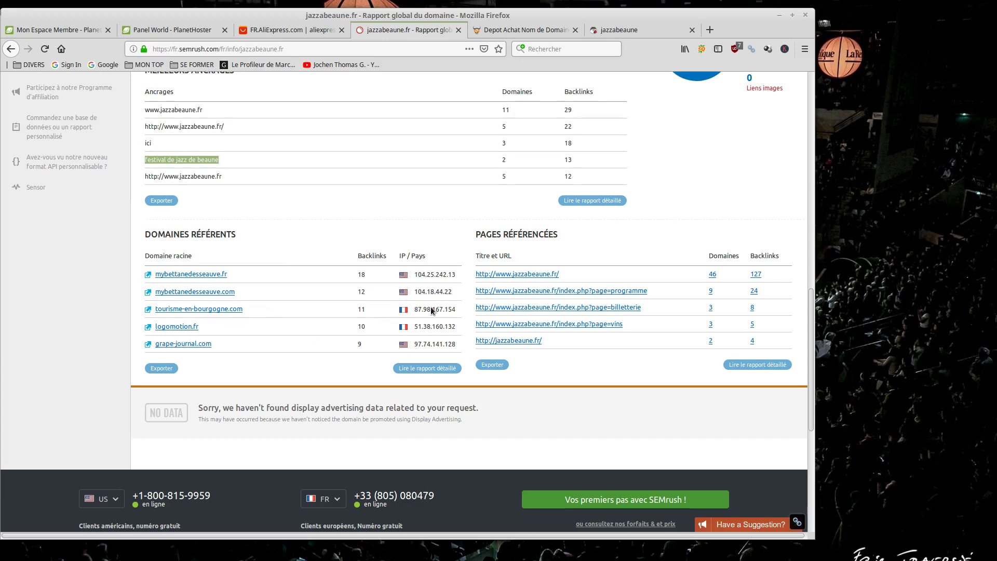
pyautogui.click(197, 234)
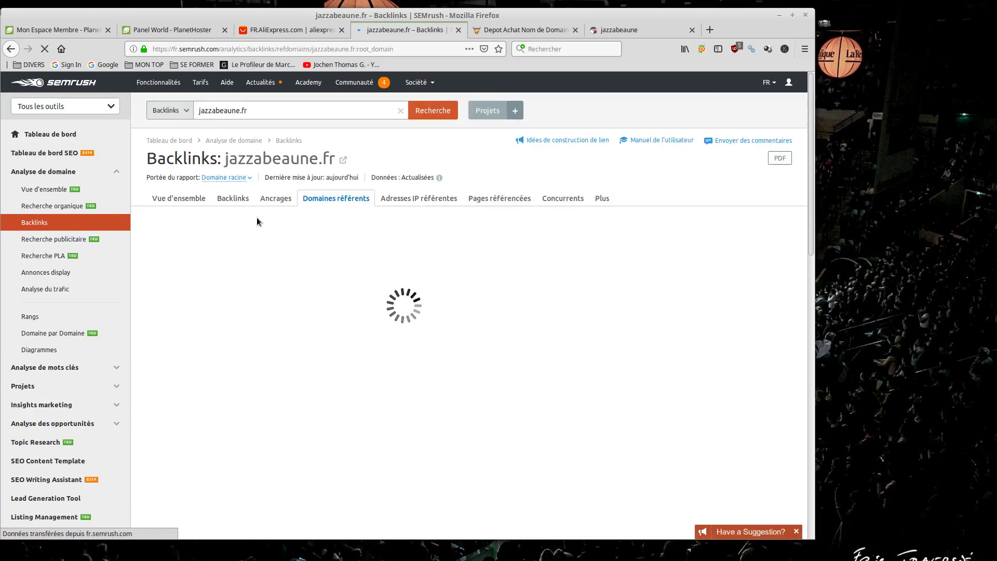
pyautogui.scroll(-5, 258, 223)
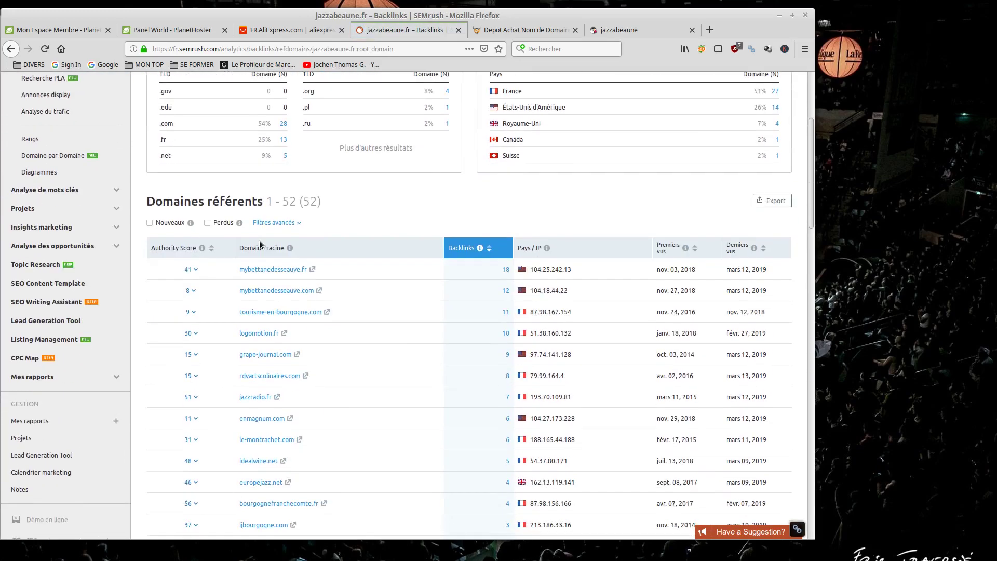
pyautogui.scroll(-1, 260, 244)
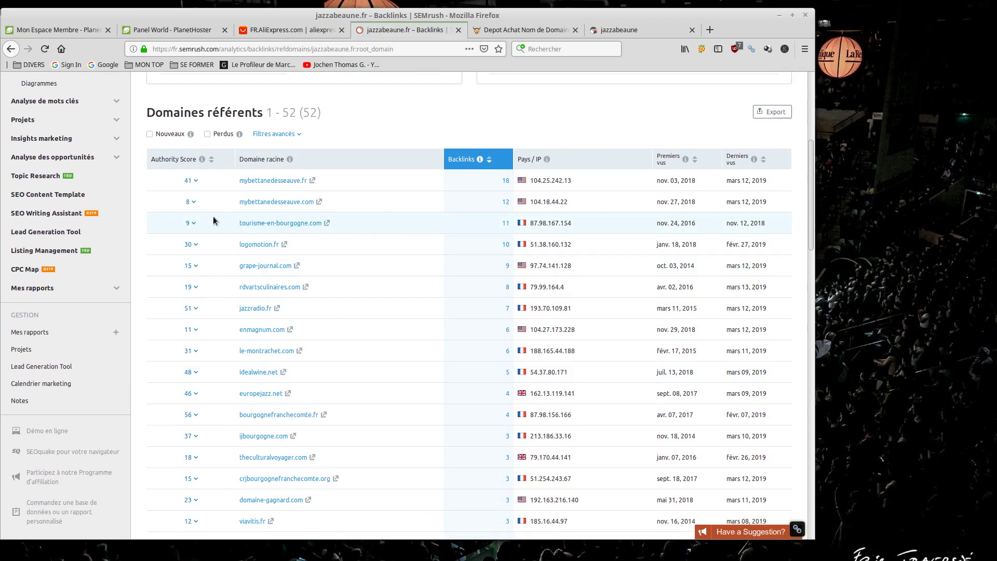
pyautogui.moveTo(239, 226); pyautogui.dragTo(323, 224)
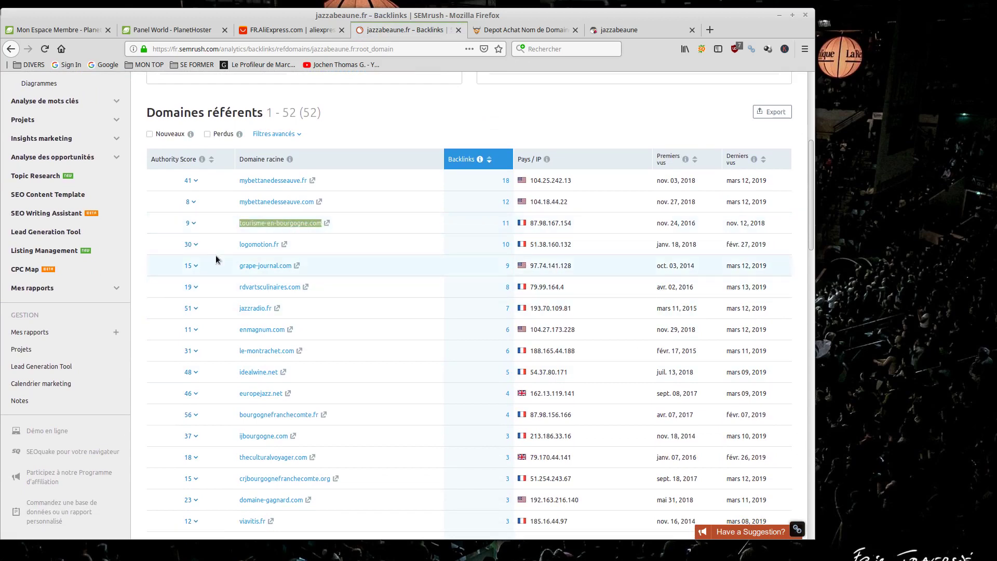
pyautogui.moveTo(238, 245); pyautogui.dragTo(284, 248)
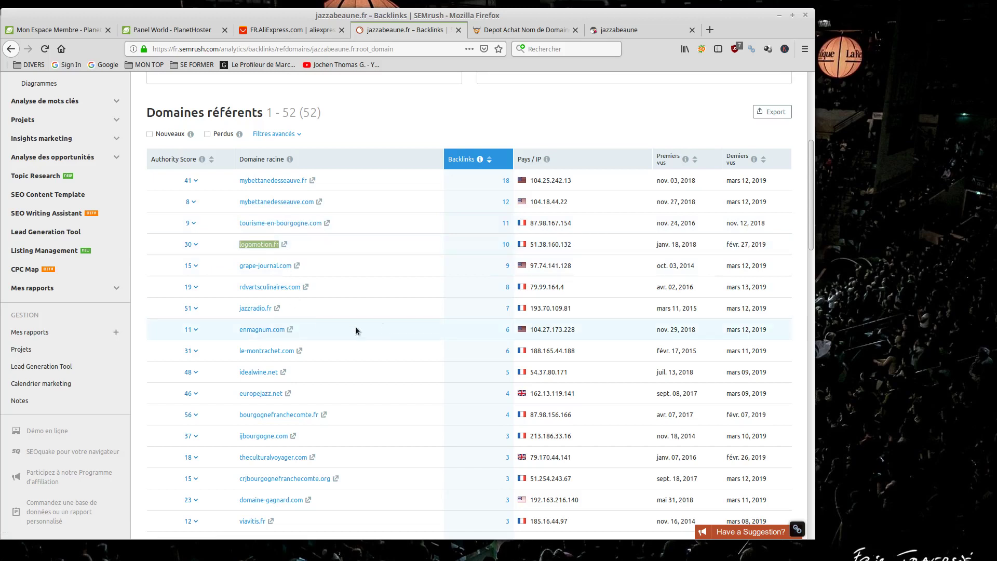
pyautogui.moveTo(238, 310); pyautogui.dragTo(273, 315)
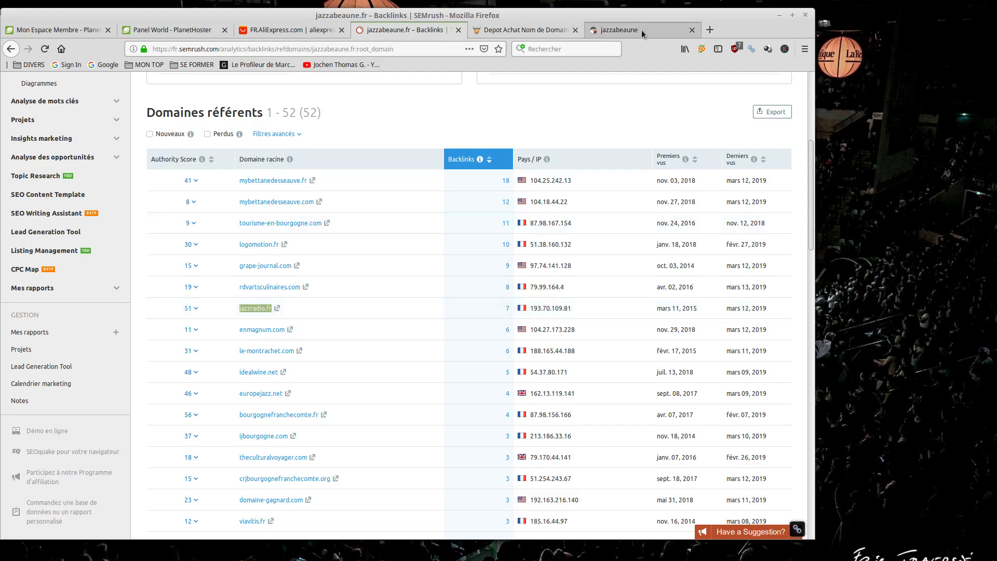
# Revisit the shop's address and open the bookmarked Internet Archive site in a new browser tab
pyautogui.click(624, 30)
pyautogui.moveTo(218, 49); pyautogui.dragTo(173, 49)
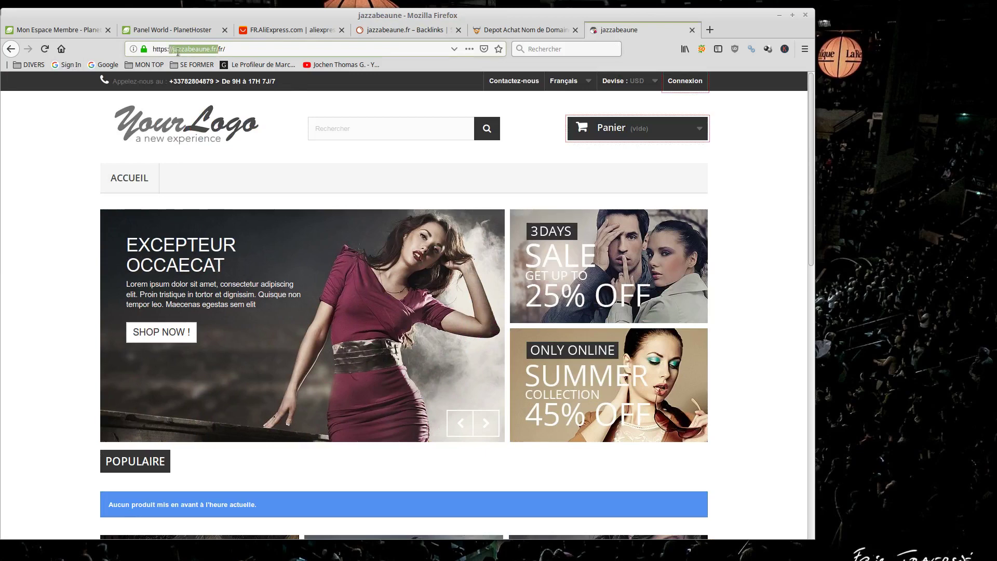
pyautogui.click(709, 30)
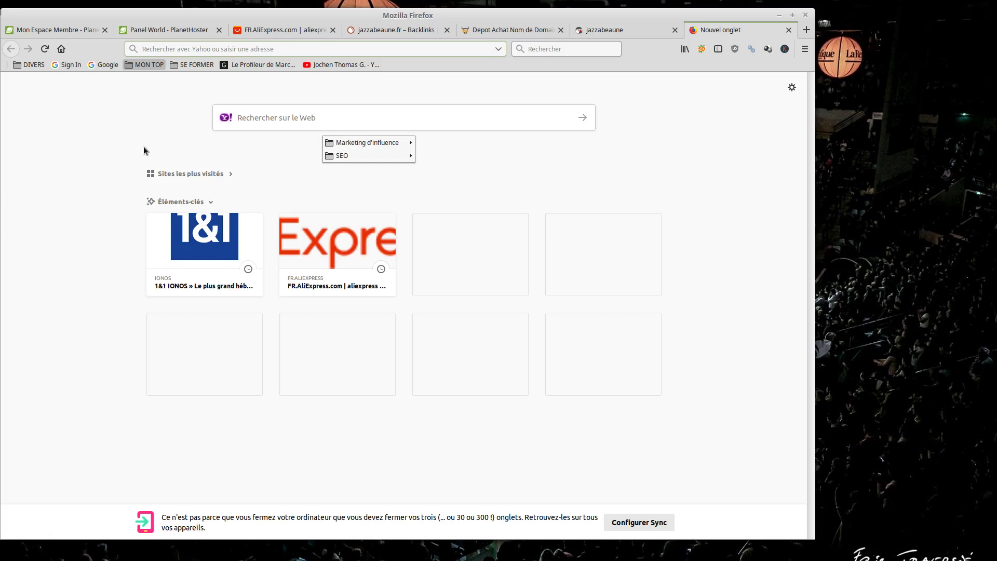
pyautogui.moveTo(354, 154)
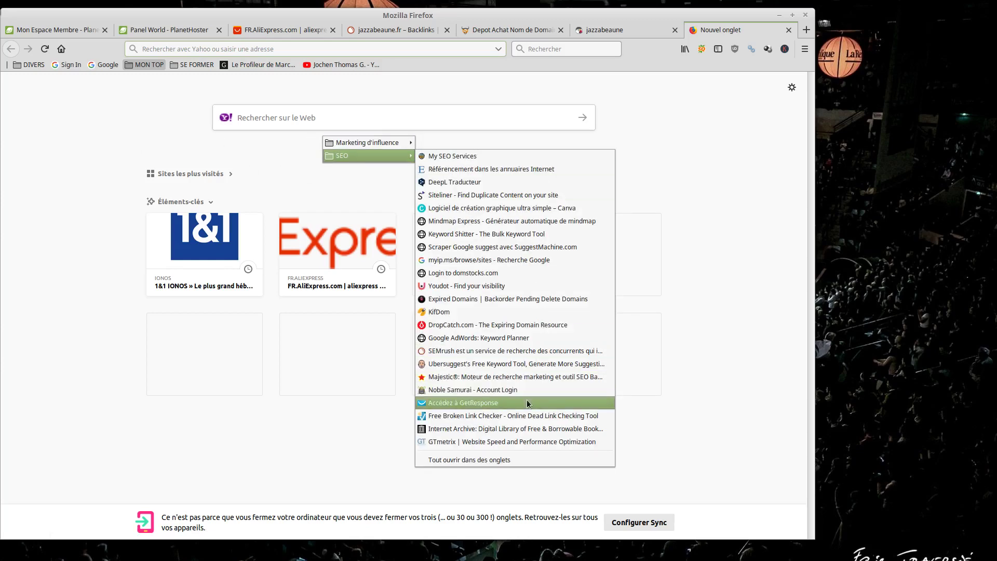
pyautogui.click(518, 429)
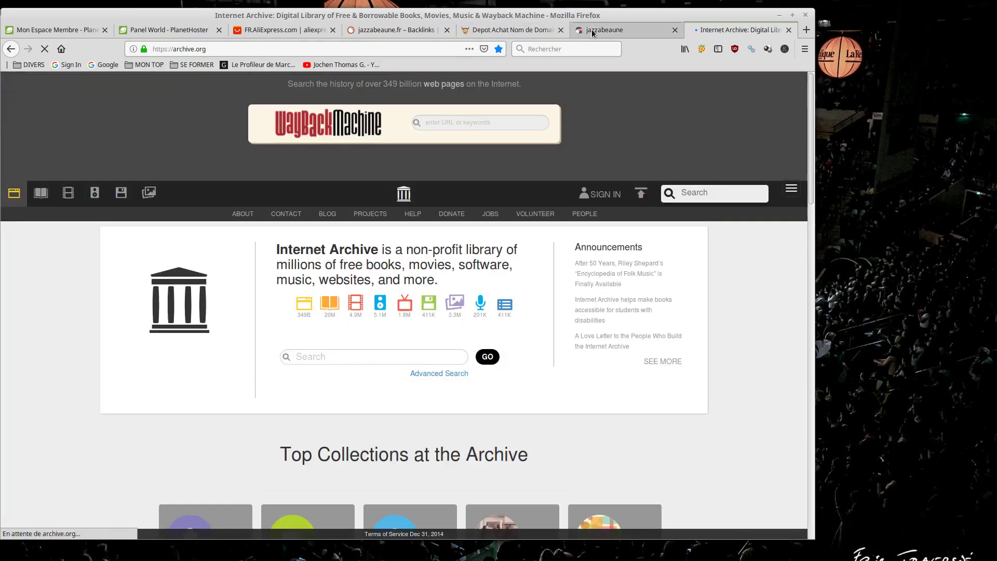
# Copy the domain name jazzabeaune.fr from the shop page's address
pyautogui.click(593, 31)
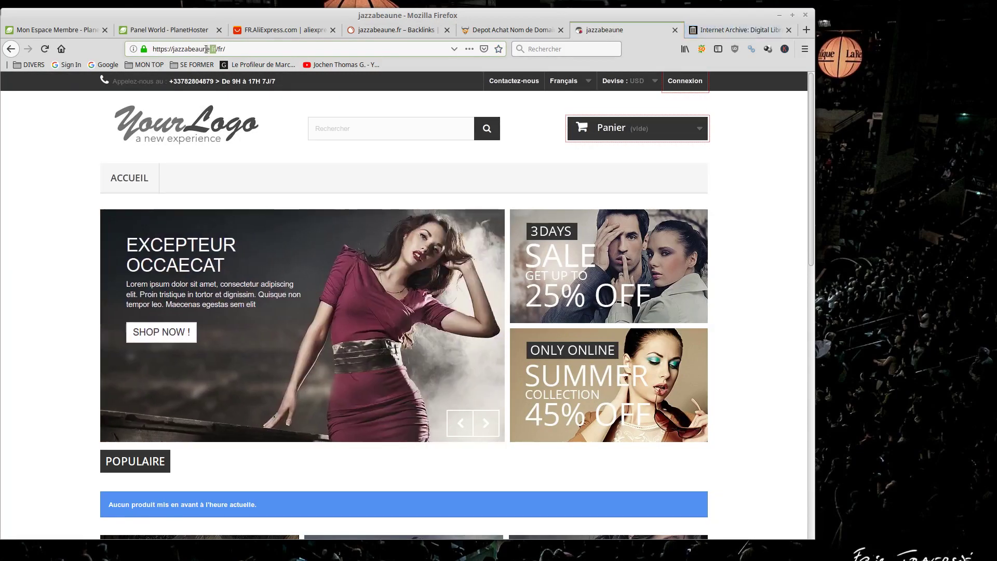
pyautogui.moveTo(216, 48); pyautogui.dragTo(176, 46)
pyautogui.rightClick(188, 52)
pyautogui.click(194, 47)
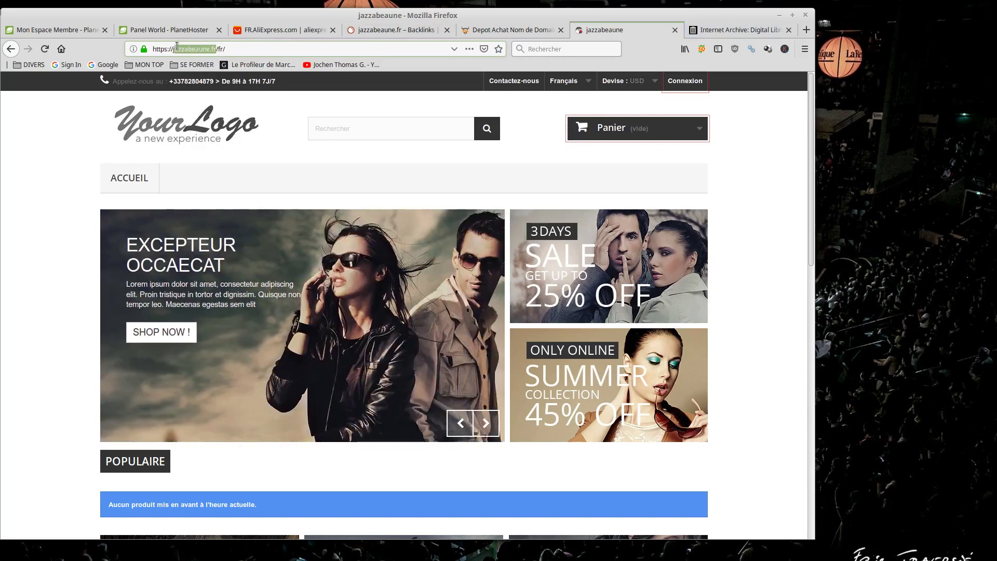
pyautogui.rightClick(182, 48)
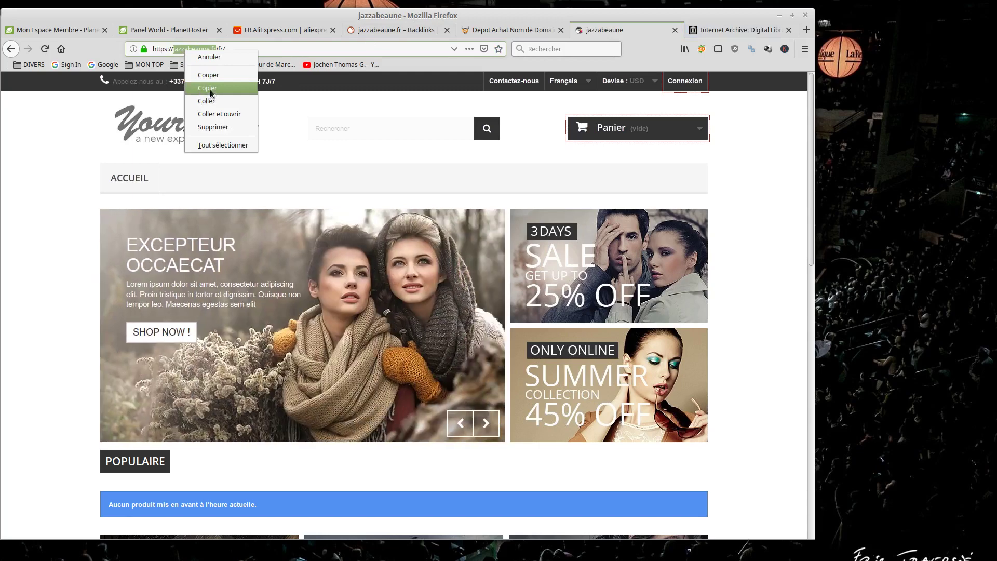
pyautogui.click(229, 92)
# Search the Wayback Machine for jazzabeaune.fr and view its timeline and calendar of saved captures
pyautogui.click(738, 29)
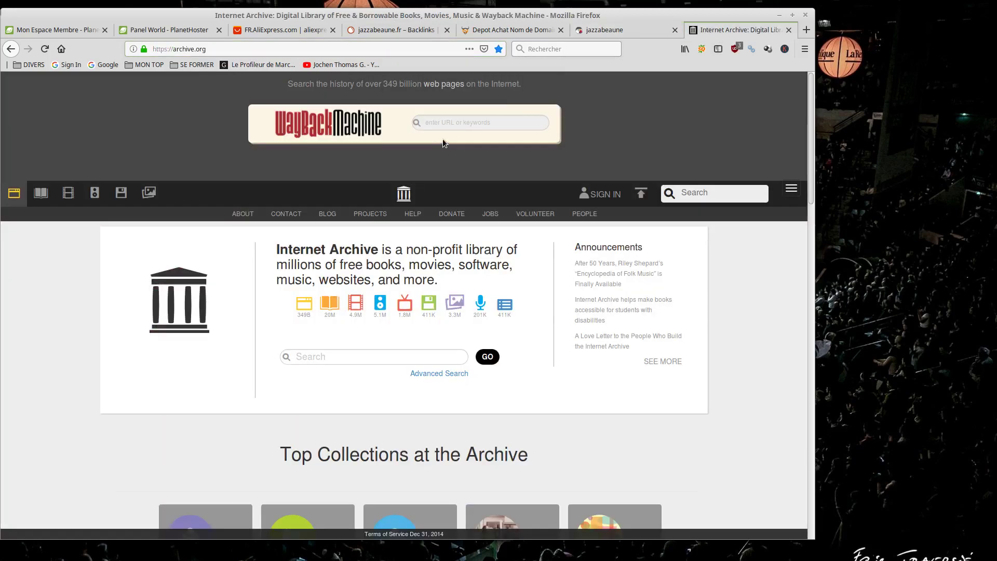
pyautogui.rightClick(450, 123)
pyautogui.click(472, 173)
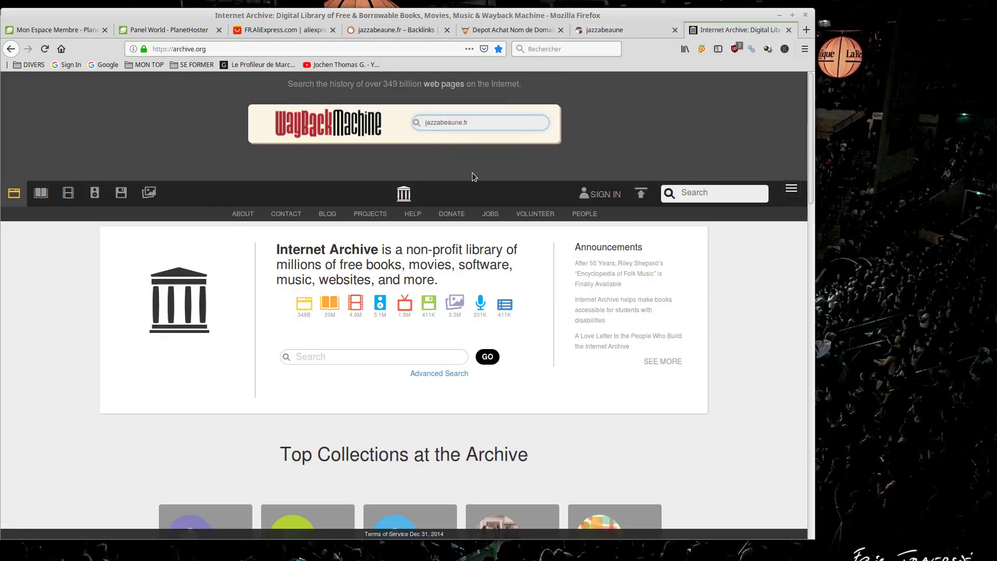
pyautogui.press('Return')
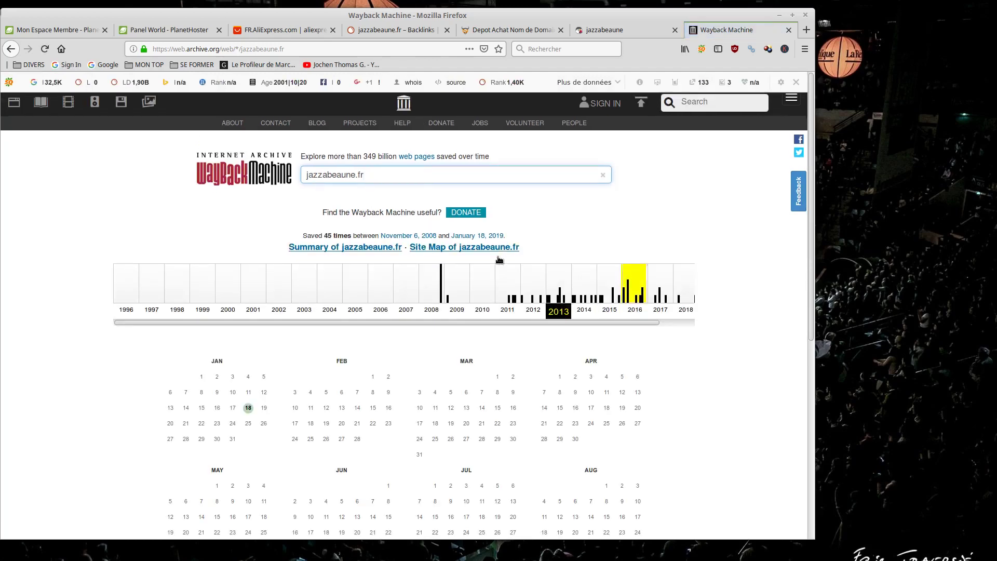
pyautogui.scroll(-3, 597, 281)
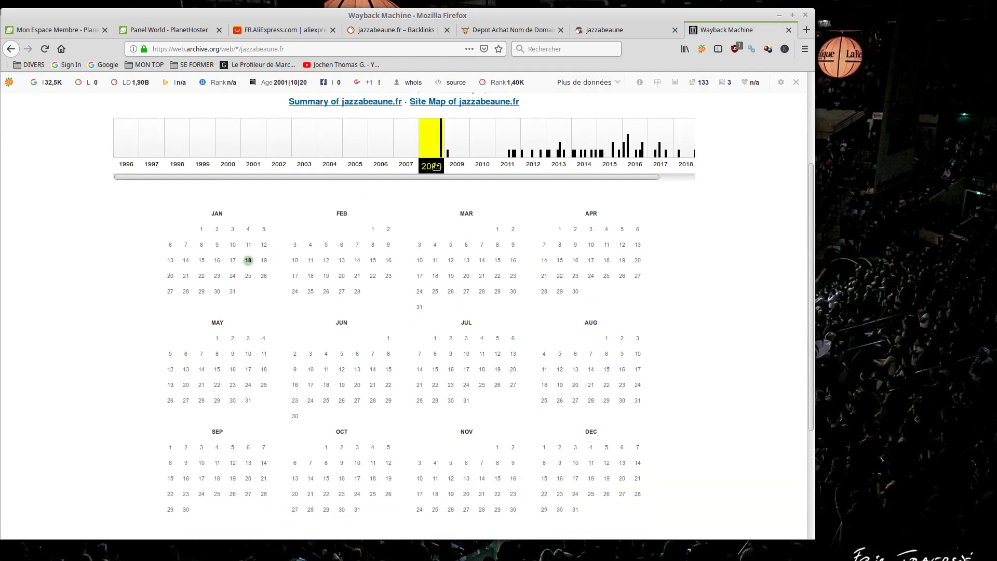
# Display the calendar of 2014 captures for jazzabeaune.fr and close the SEO metrics bar above the page
pyautogui.click(584, 151)
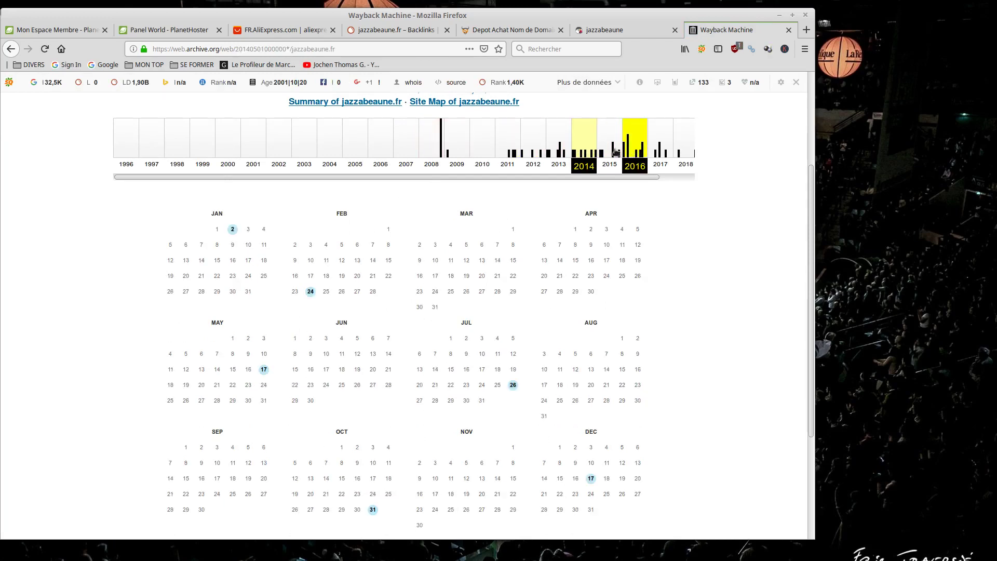
pyautogui.scroll(-1, 503, 238)
pyautogui.scroll(3, 513, 242)
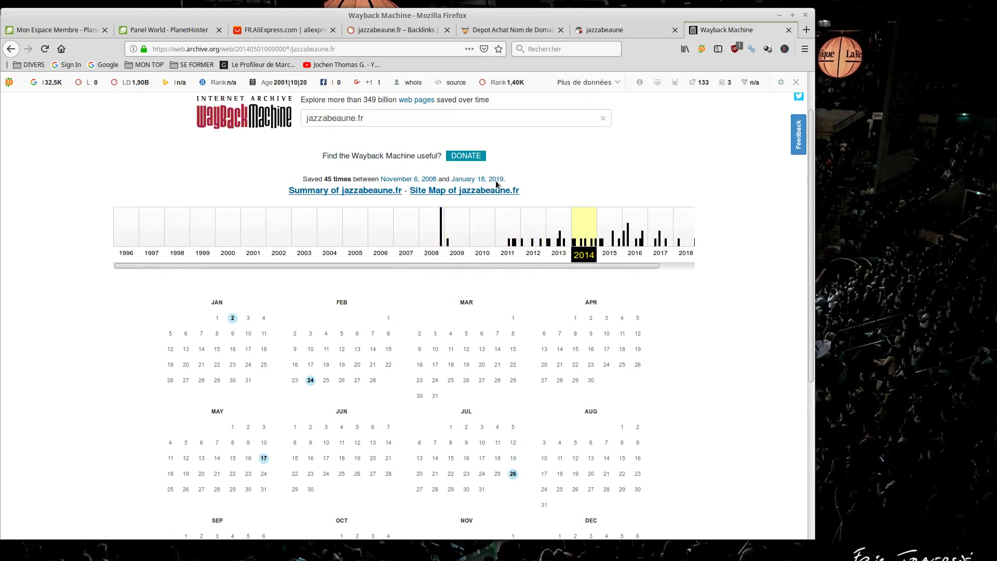
pyautogui.click(795, 84)
pyautogui.click(613, 125)
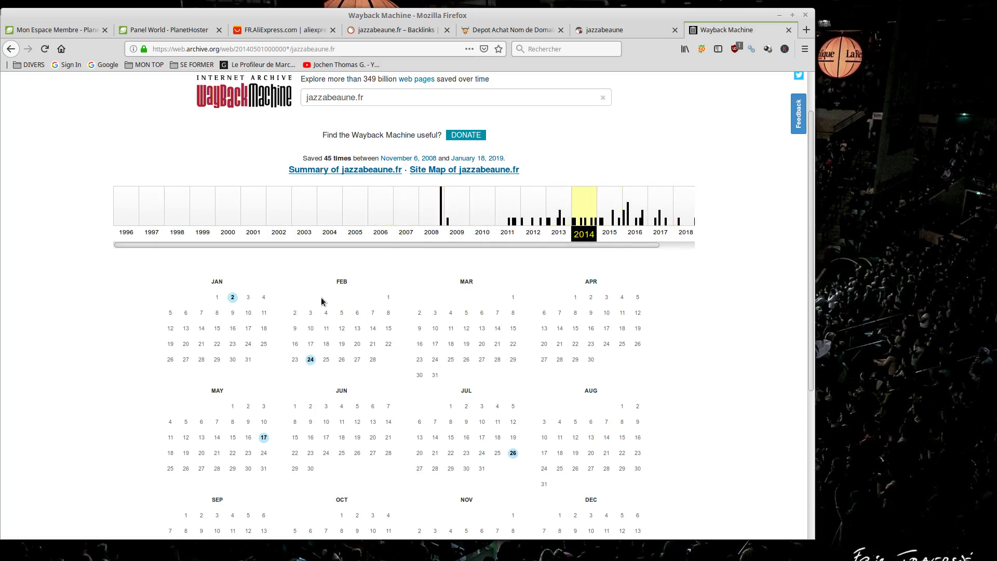
# Open the May 17, 2014 capture and look through the archived festival home page
pyautogui.scroll(-3, 322, 300)
pyautogui.click(263, 290)
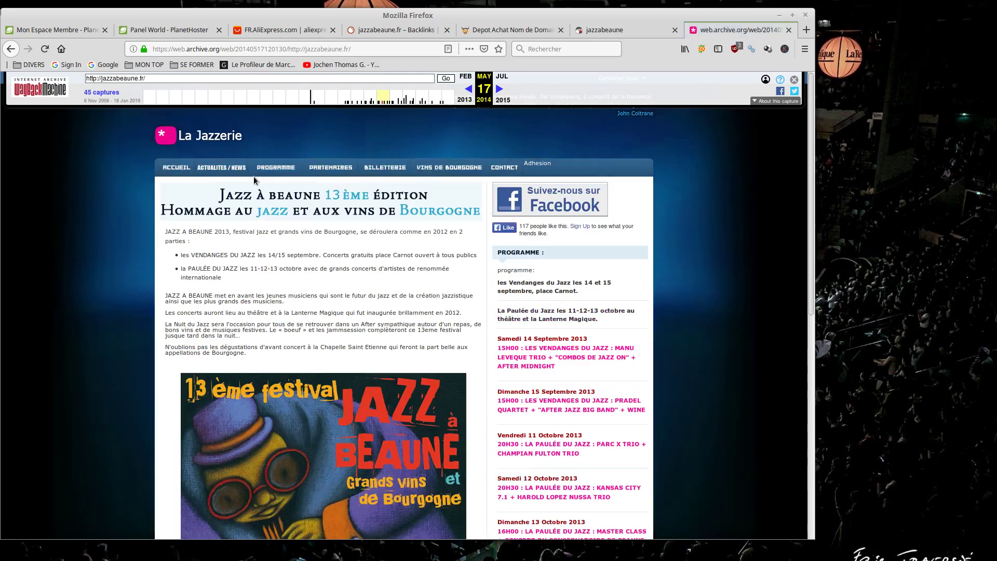
pyautogui.scroll(-5, 441, 343)
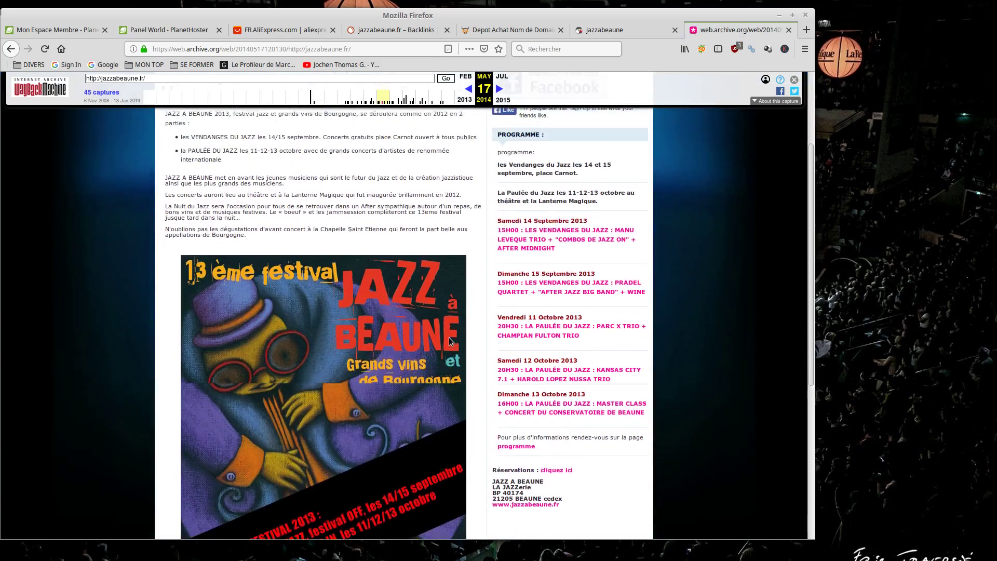
pyautogui.scroll(5, 334, 231)
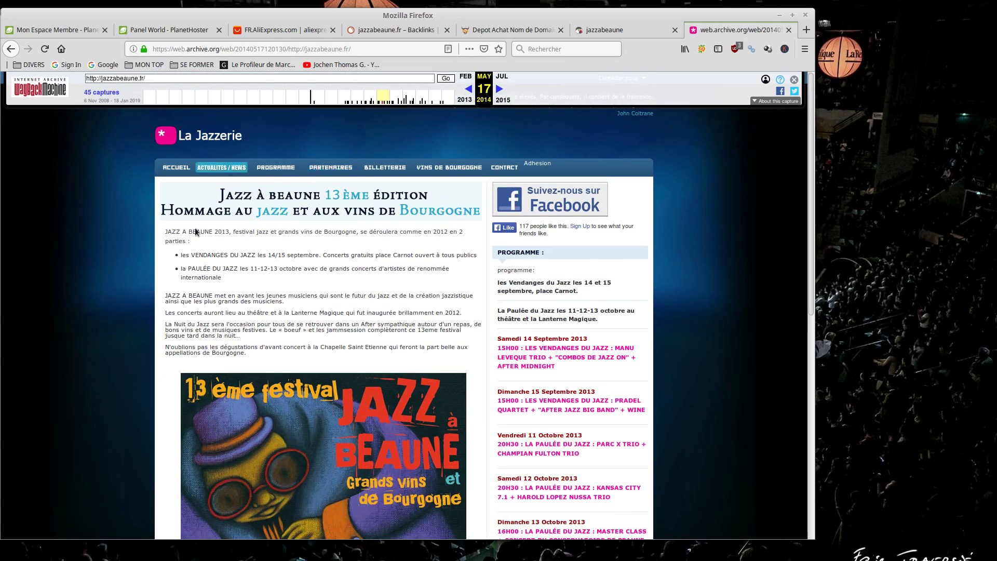
pyautogui.scroll(-3, 270, 231)
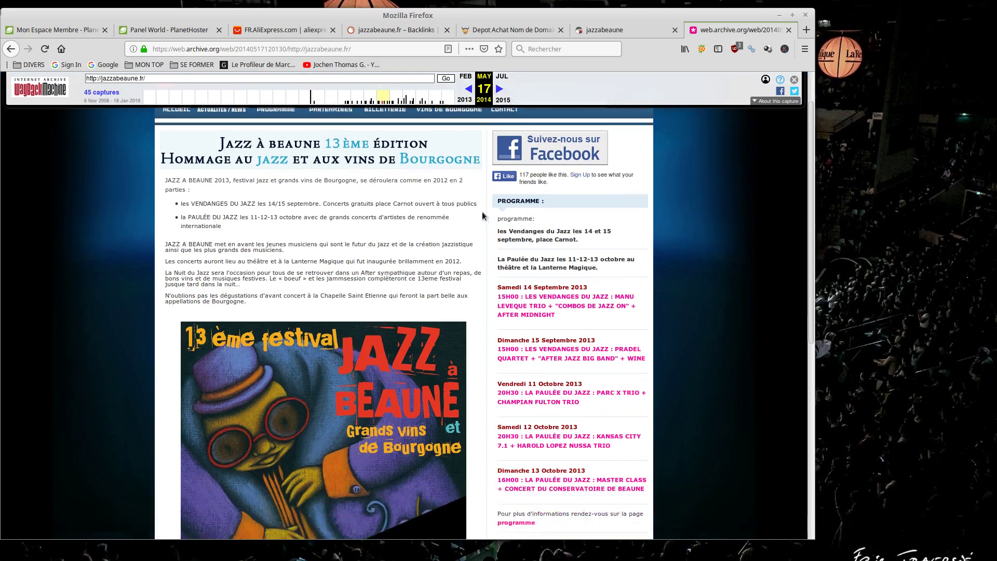
# Return to the capture calendar, display the year 2008 and open the November 11 capture
pyautogui.click(12, 48)
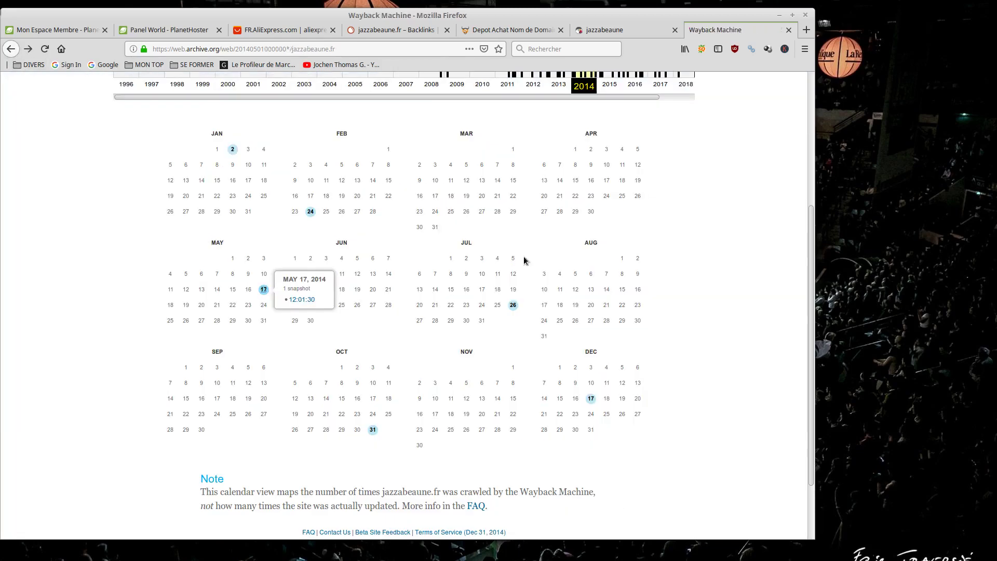
pyautogui.scroll(2, 571, 291)
pyautogui.click(432, 172)
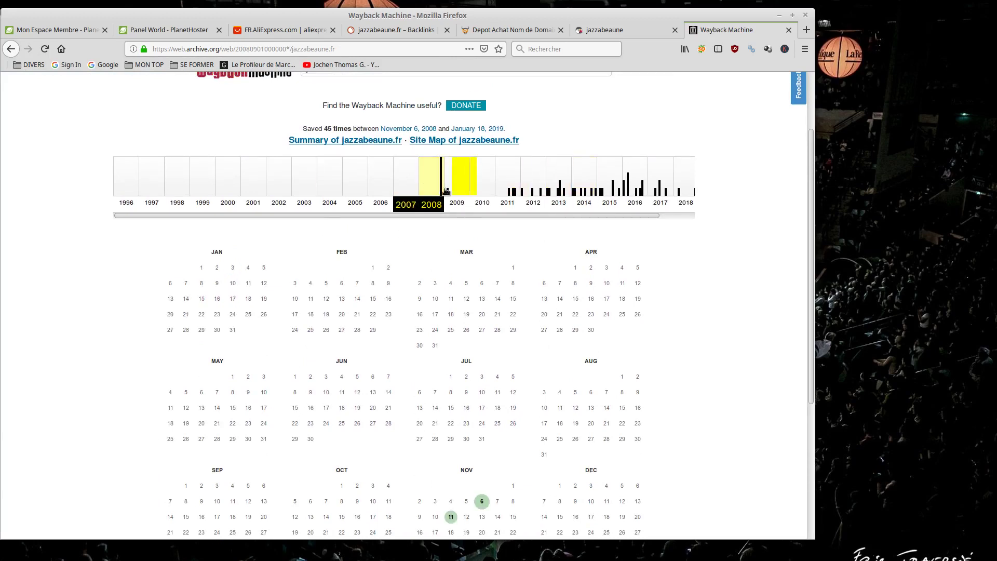
pyautogui.scroll(-5, 451, 355)
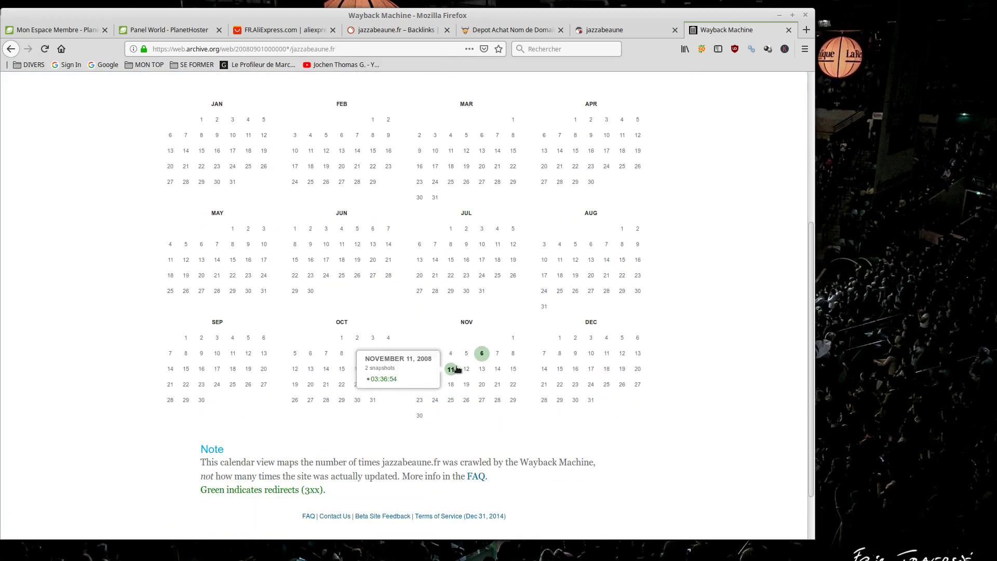
pyautogui.click(451, 368)
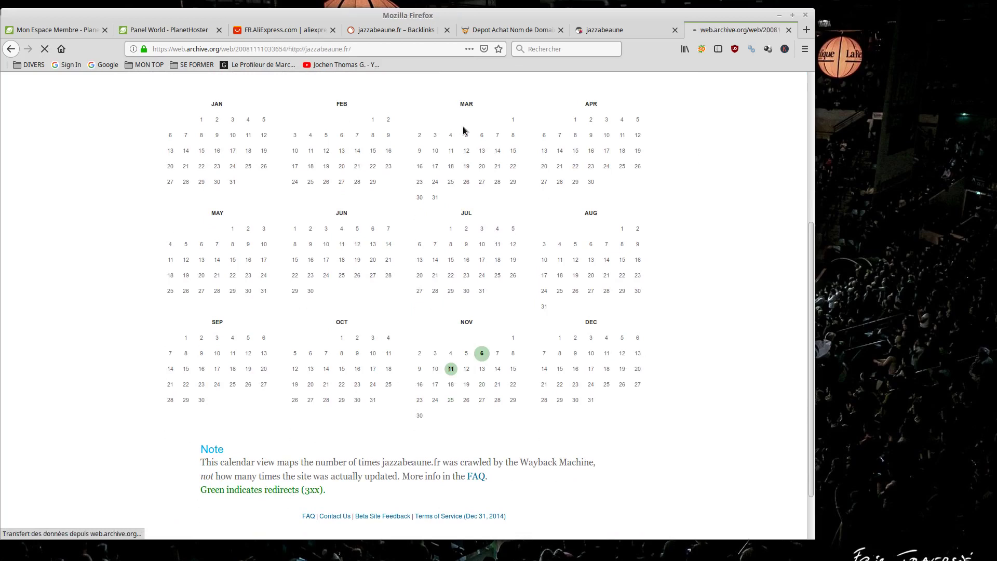
# Go back to the calendar, display the 2017 captures and open the one from June 9
pyautogui.click(6, 50)
pyautogui.scroll(5, 516, 334)
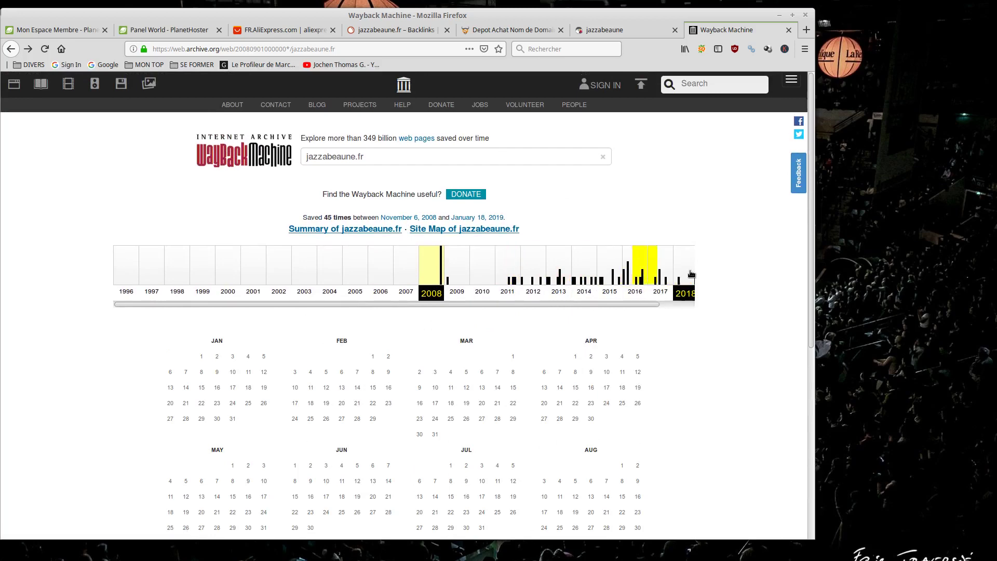
pyautogui.click(658, 274)
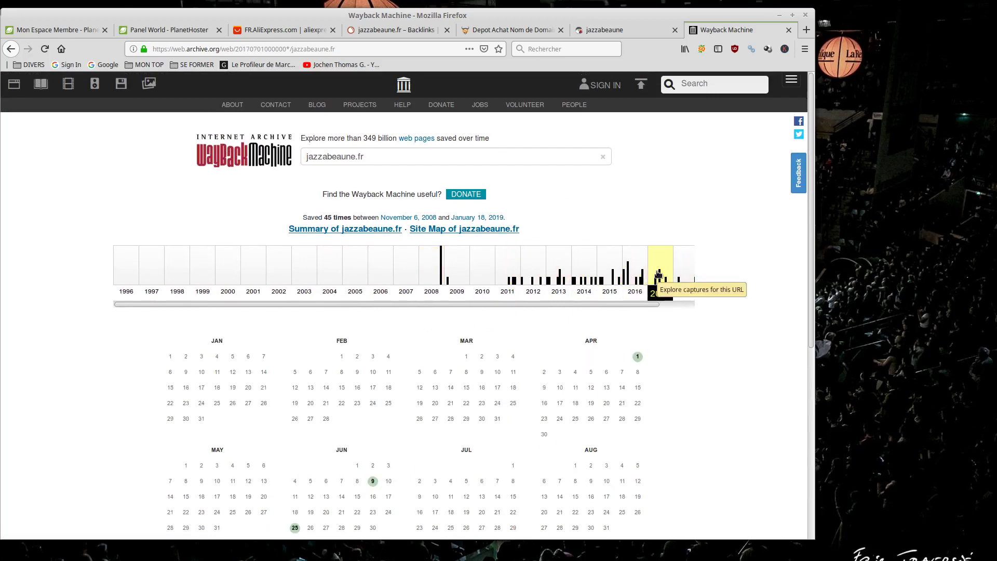
pyautogui.scroll(-4, 504, 306)
pyautogui.moveTo(370, 274)
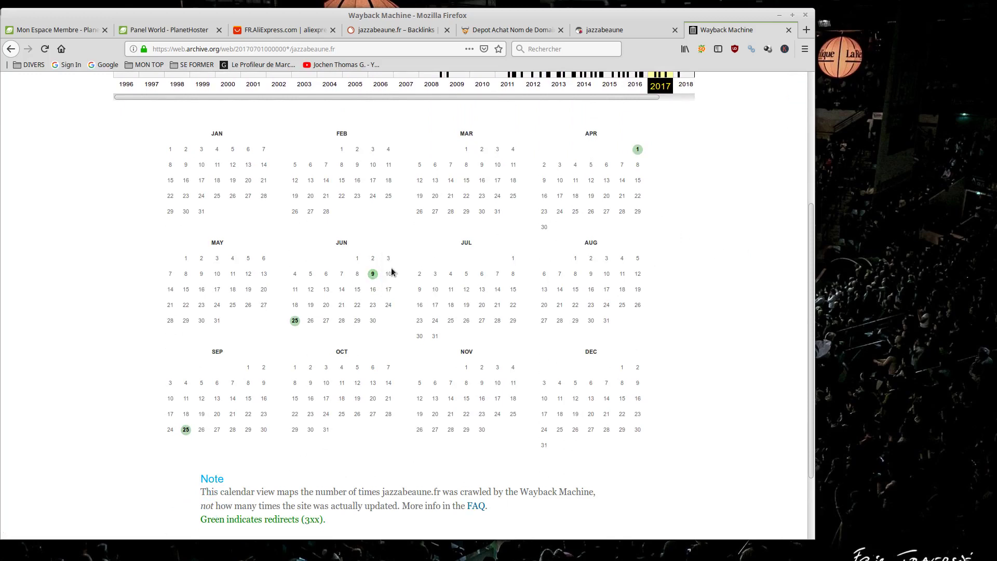
pyautogui.click(374, 276)
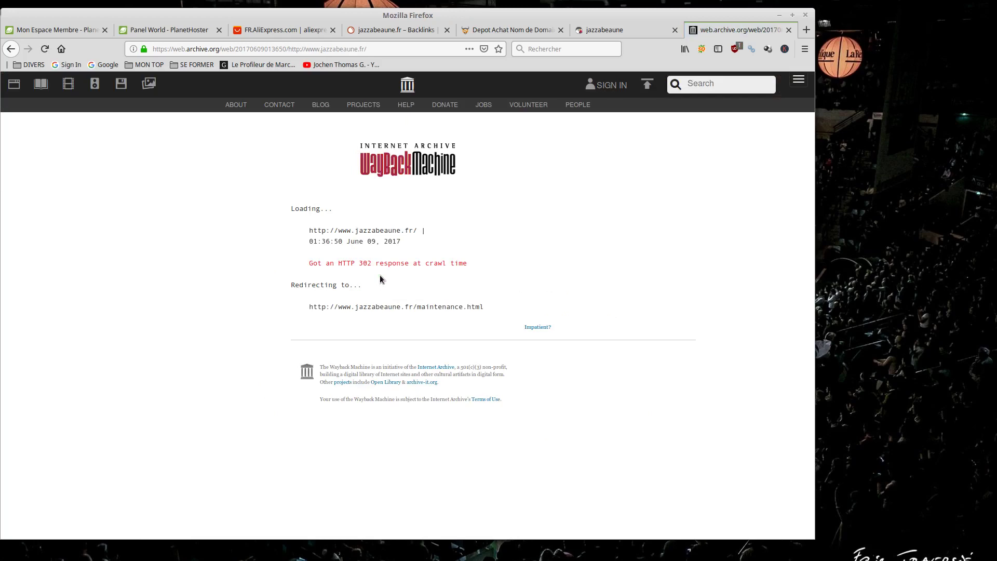
# Return to the calendar, switch to 2016 and view the archived home page captured on July 30
pyautogui.click(14, 51)
pyautogui.scroll(3, 616, 187)
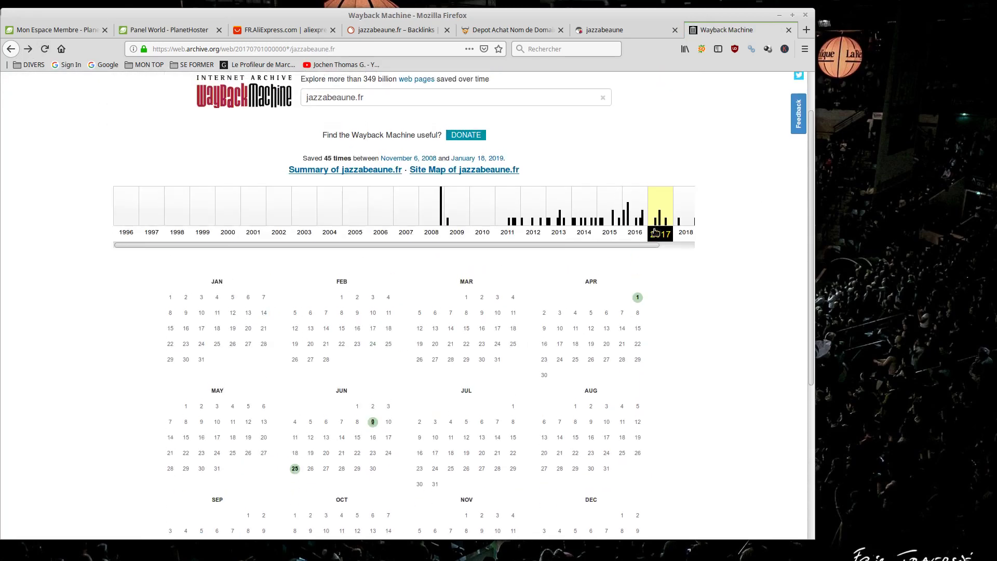
pyautogui.click(638, 218)
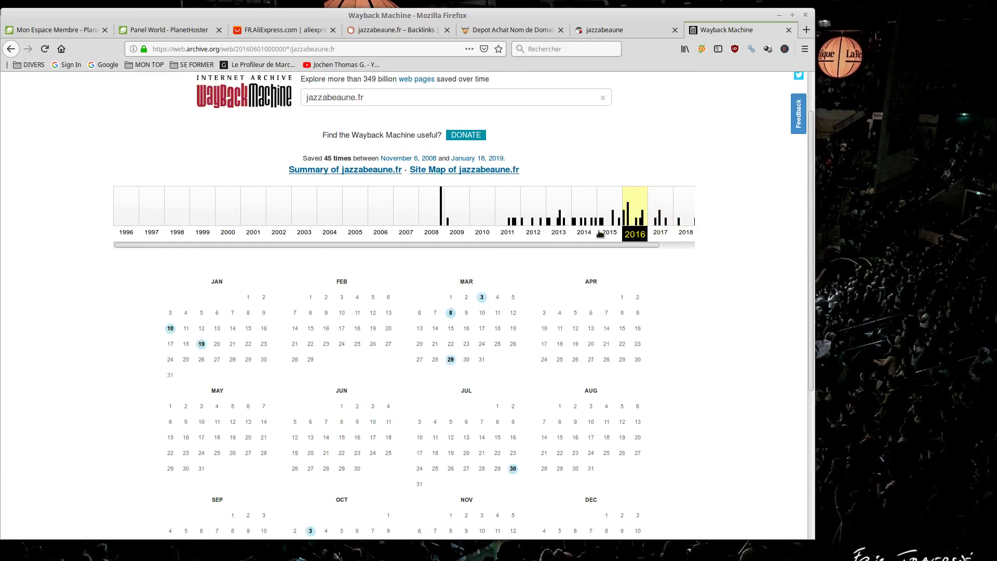
pyautogui.scroll(-3, 385, 327)
pyautogui.click(513, 381)
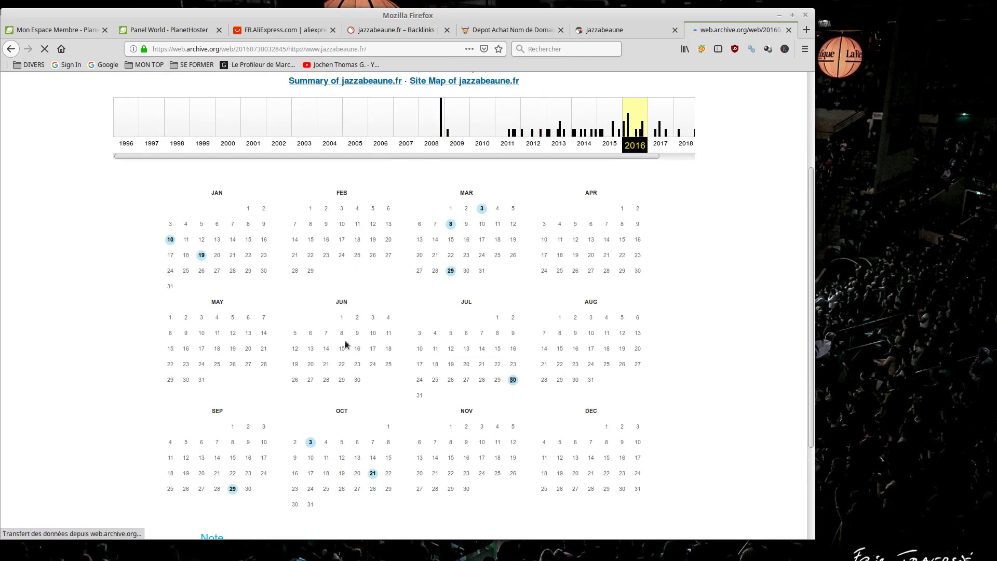
pyautogui.scroll(-5, 297, 287)
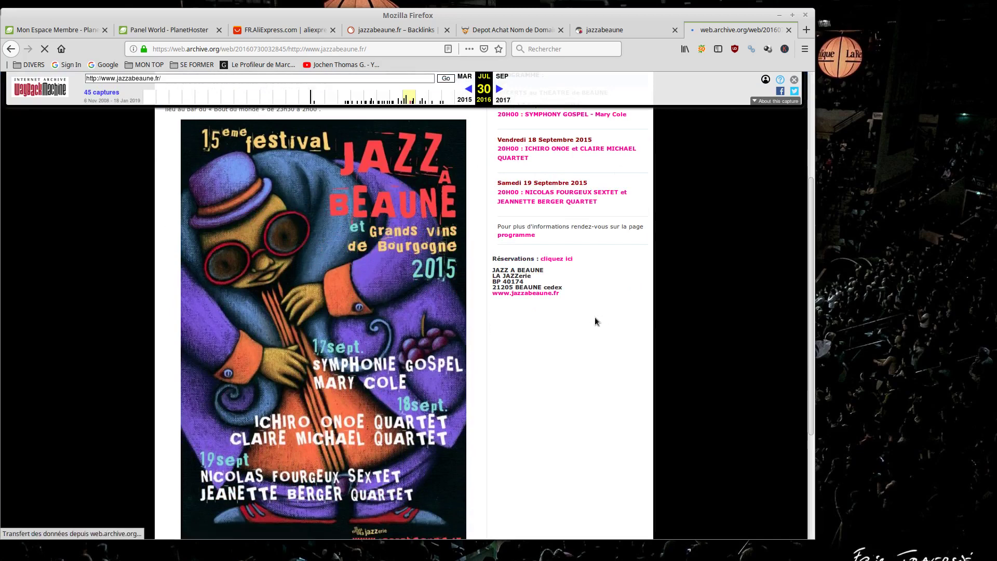
pyautogui.scroll(4, 595, 320)
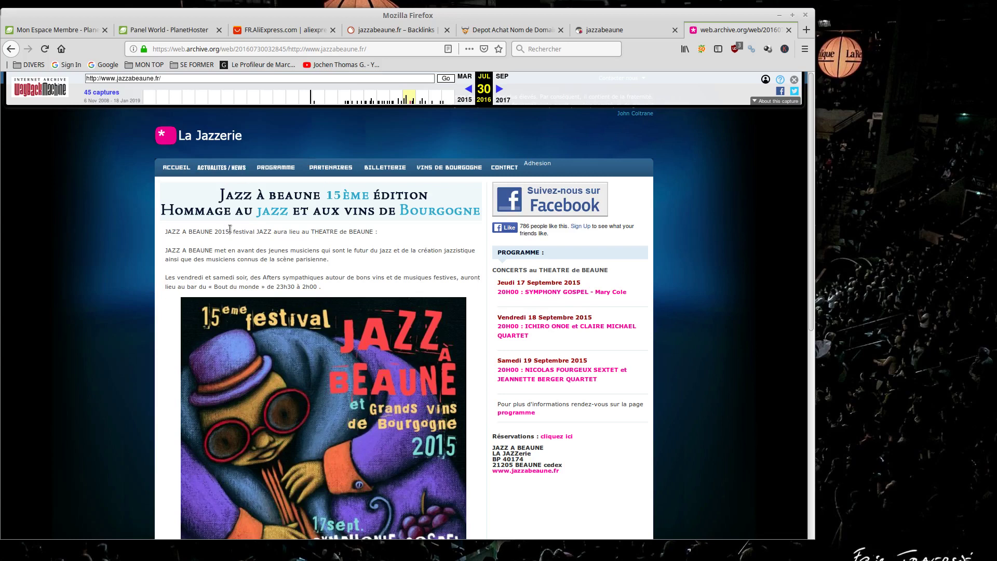
# Revisit the current jazzabeaune.fr shop page and close the Wayback Machine page
pyautogui.click(597, 36)
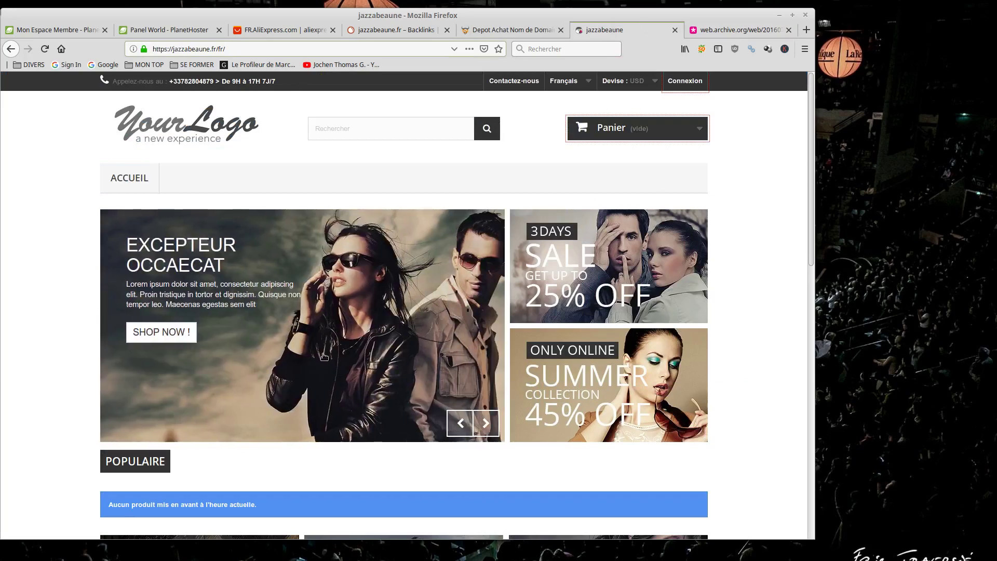
pyautogui.click(749, 28)
pyautogui.click(787, 29)
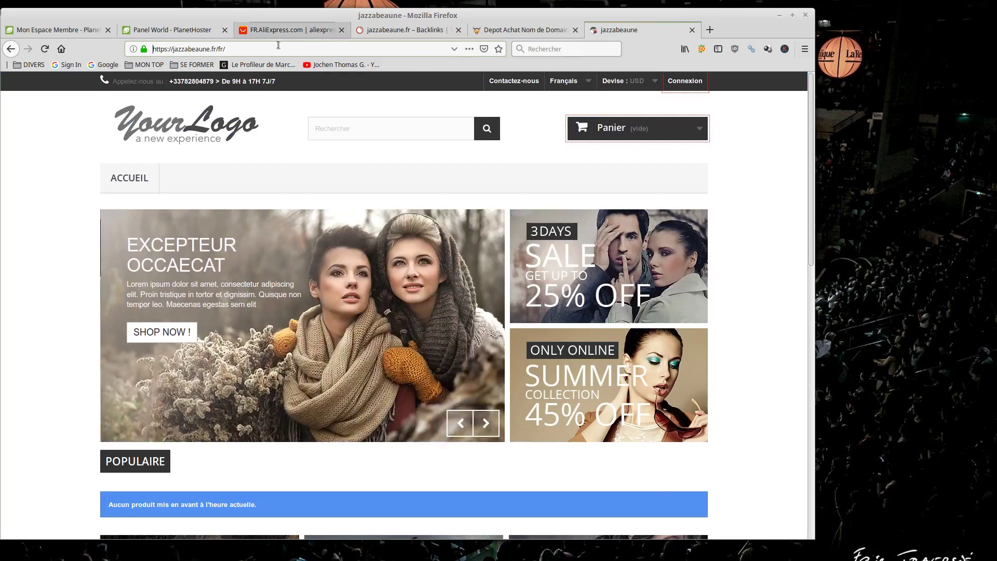
# Return to SEMrush, open the batch analysis tool (Analyse par lots) and dismiss the e-mail confirmation dialog
pyautogui.click(397, 30)
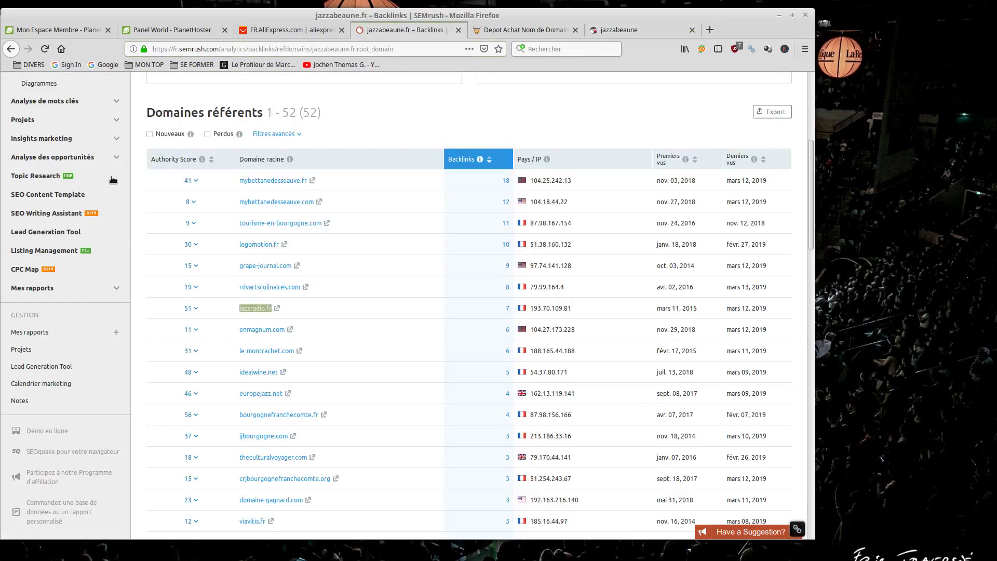
pyautogui.click(82, 157)
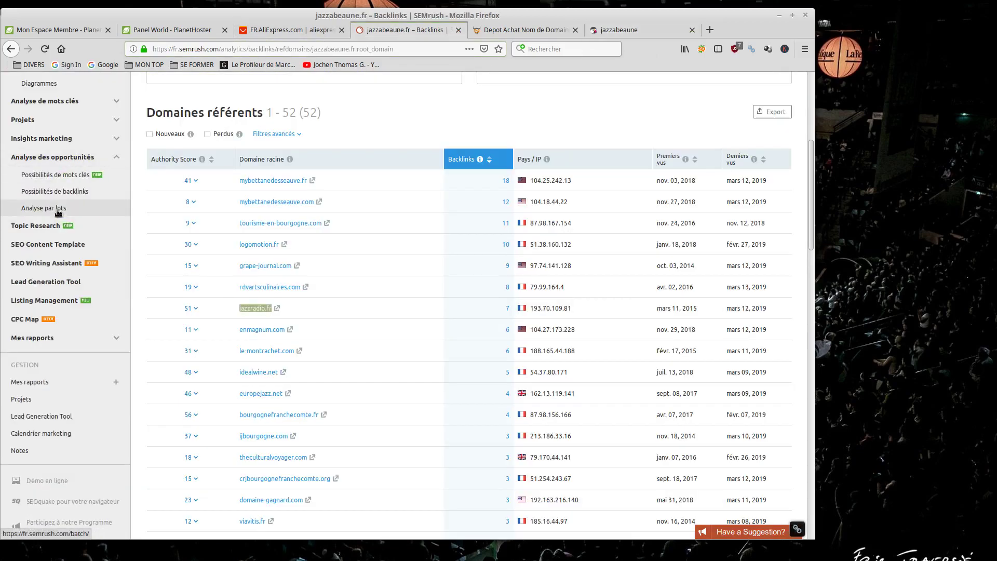
pyautogui.click(57, 209)
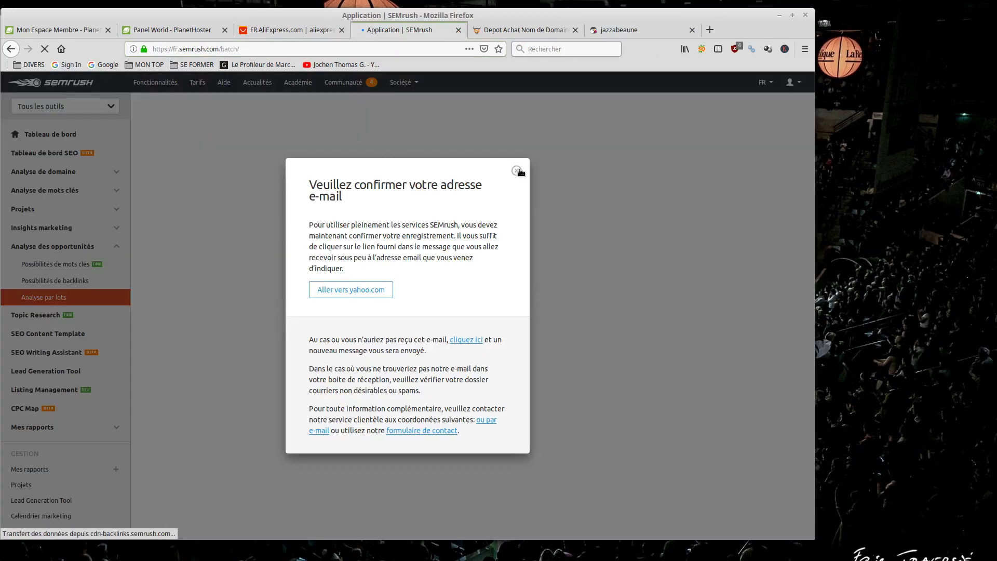
pyautogui.click(516, 171)
# Run a batch backlink comparison for the copied domain jazzabeaune.fr with the result scope on Auto
pyautogui.rightClick(243, 187)
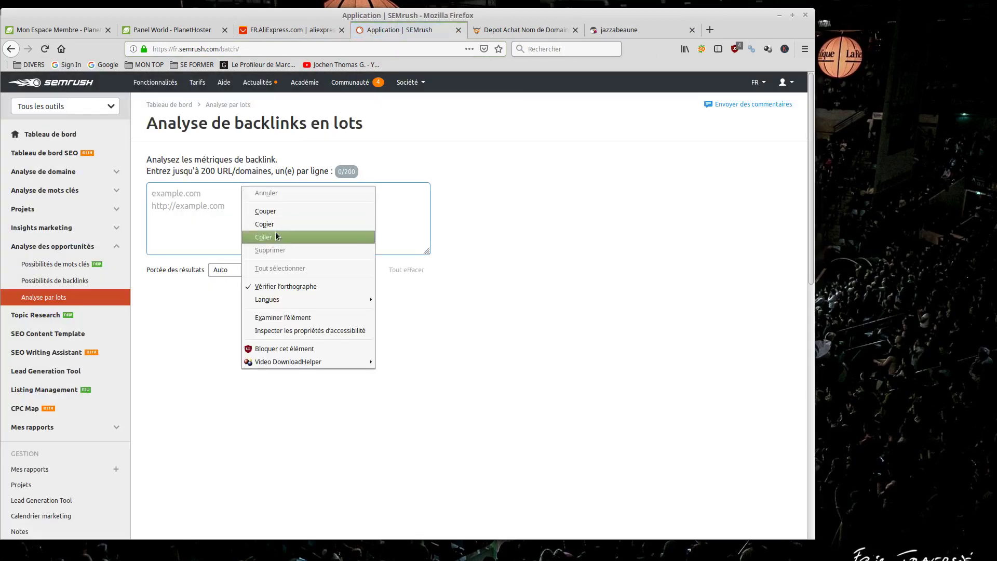
pyautogui.click(276, 232)
pyautogui.click(307, 270)
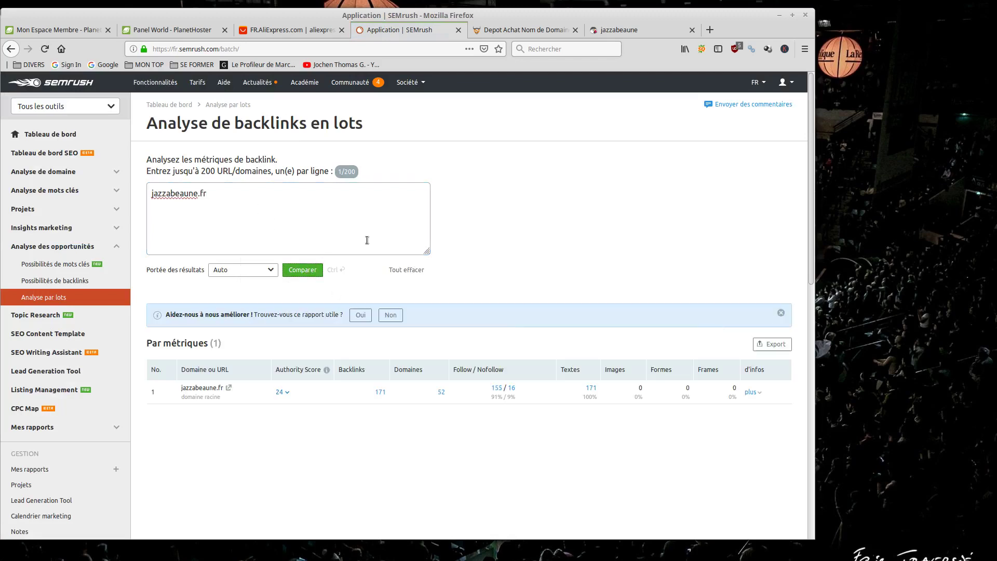
# Expand the domain's Authority Score details and examine its Domain Score and Trust Score
pyautogui.click(281, 393)
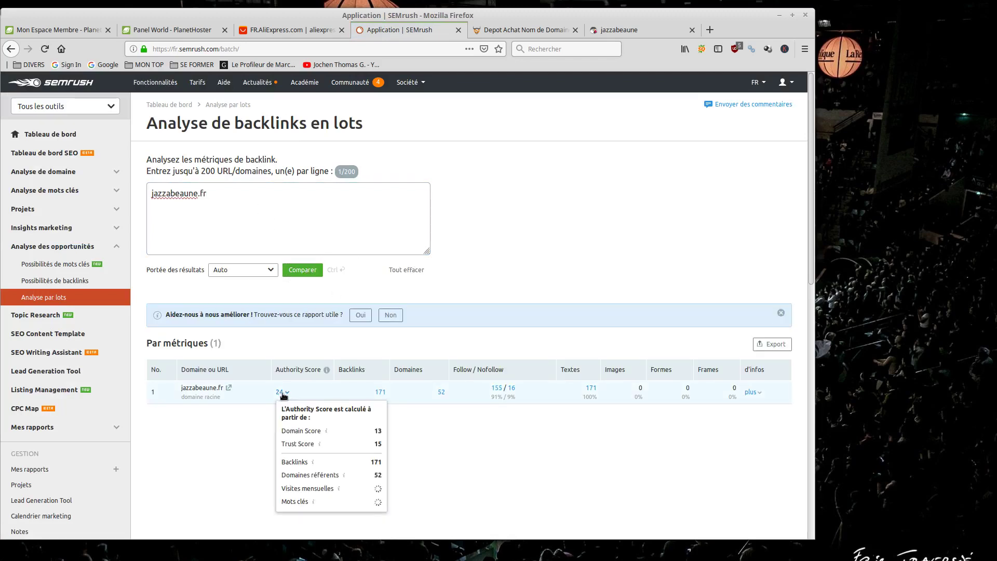
pyautogui.scroll(-3, 328, 399)
pyautogui.moveTo(321, 342); pyautogui.dragTo(283, 356)
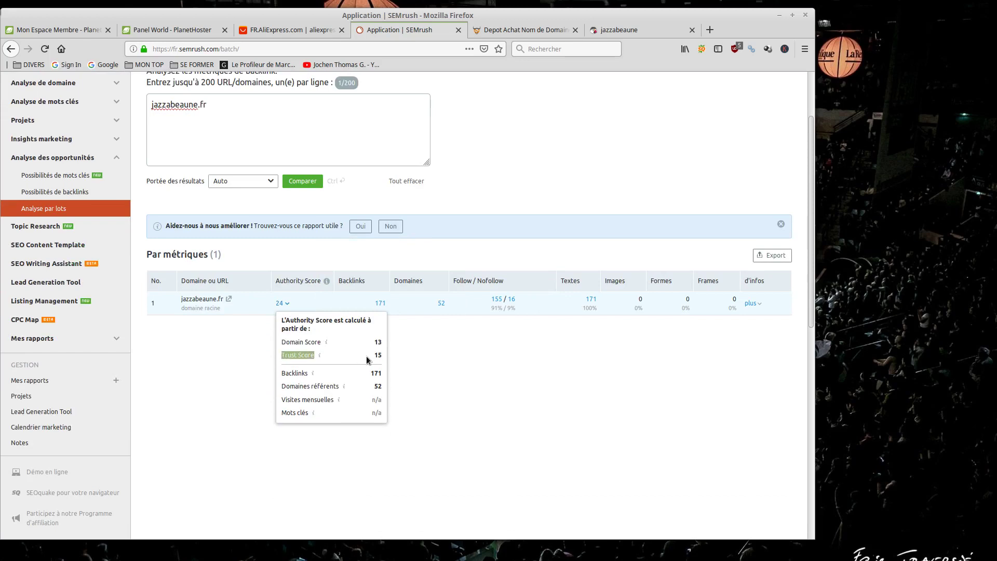
pyautogui.click(366, 360)
pyautogui.moveTo(385, 343); pyautogui.dragTo(375, 342)
pyautogui.tripleClick(378, 355)
pyautogui.click(376, 345)
pyautogui.scroll(3, 72, 164)
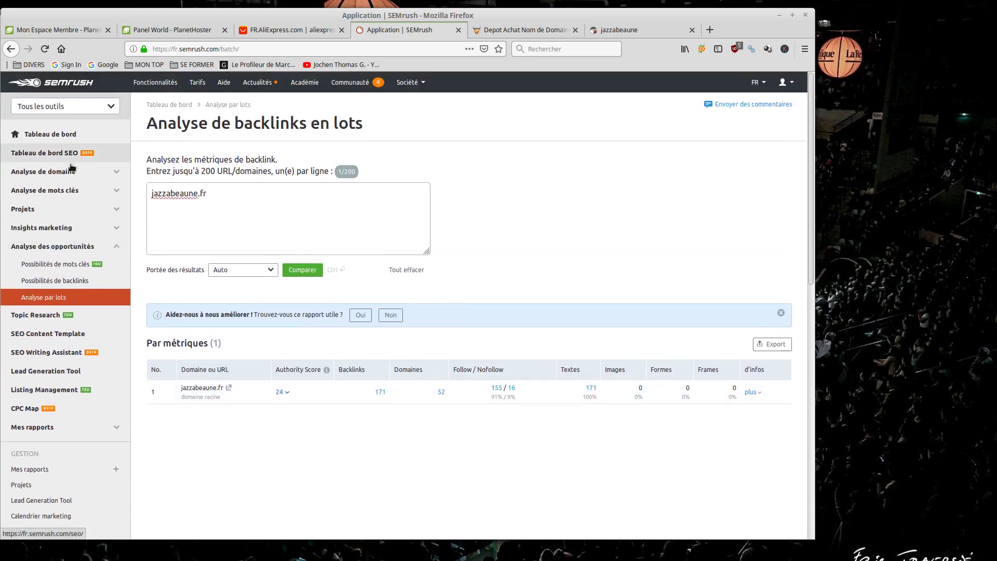
# Generate the domain overview report (Vue d'ensemble) for jazzabeaune.fr and view its backlinks section
pyautogui.click(72, 167)
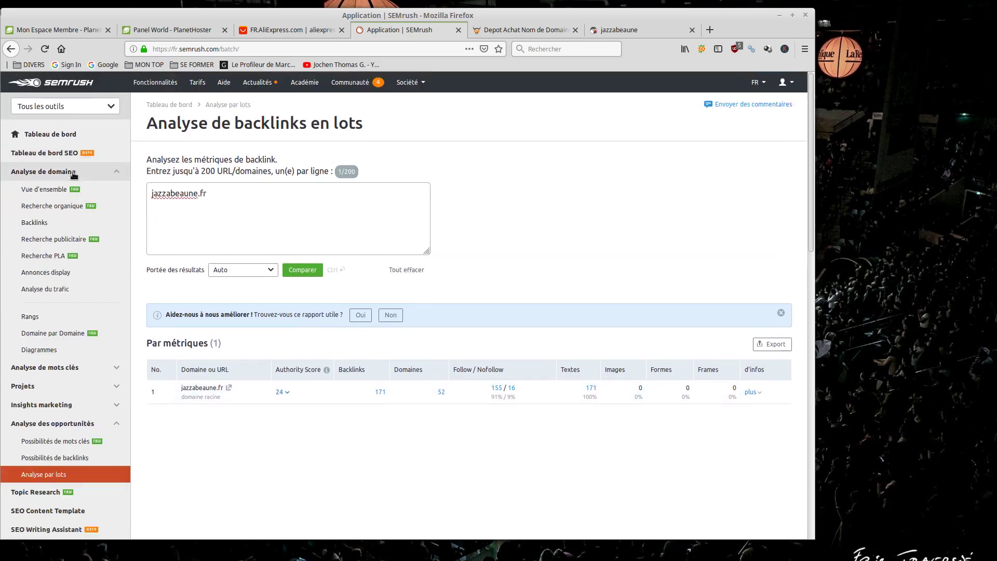
pyautogui.click(53, 196)
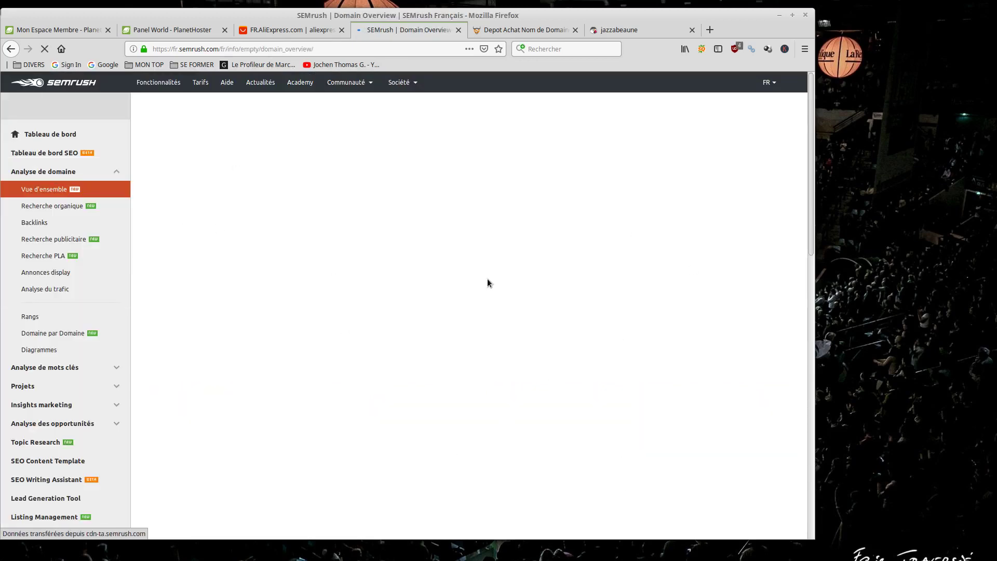
pyautogui.rightClick(416, 257)
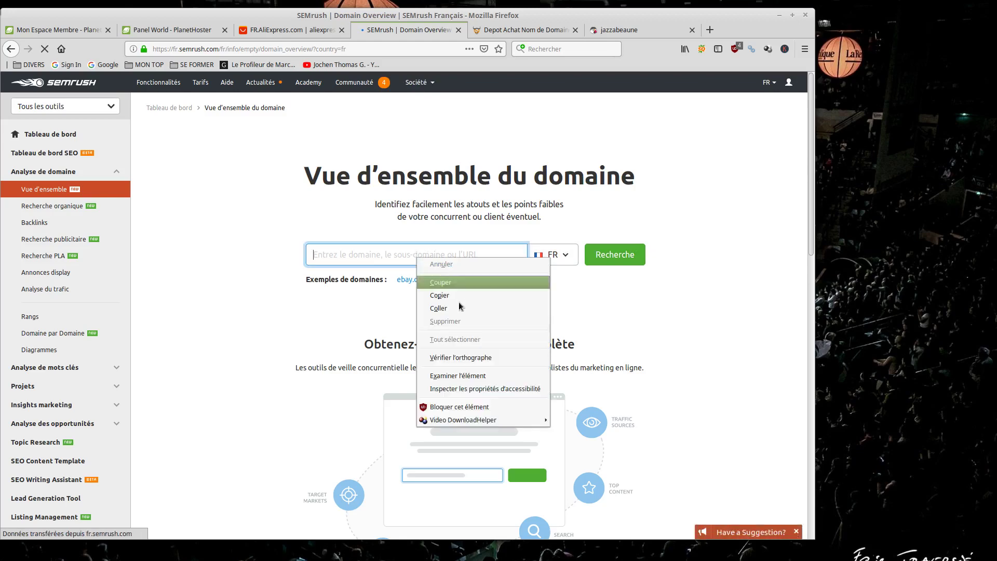
pyautogui.click(457, 308)
pyautogui.press('Return')
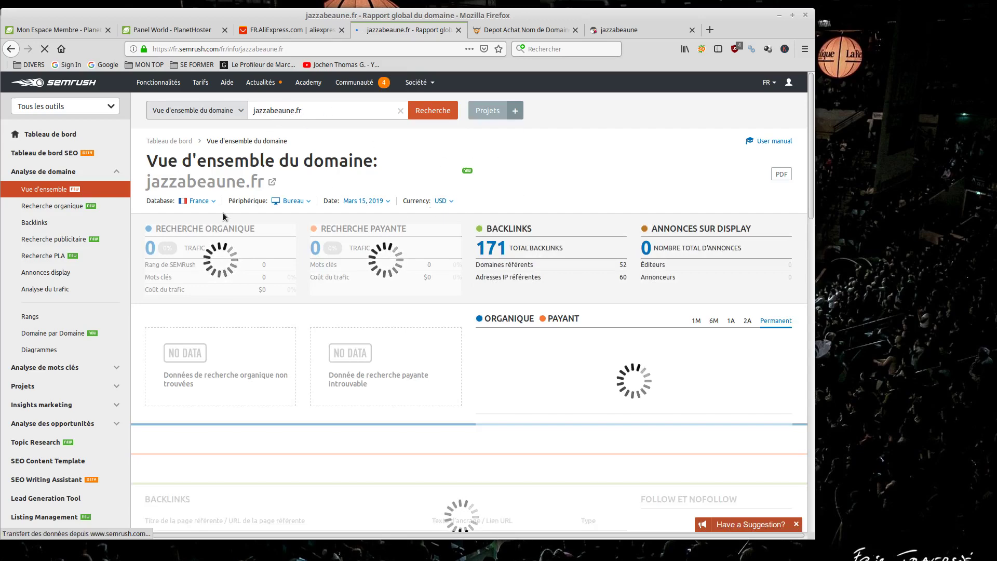
pyautogui.scroll(-6, 244, 276)
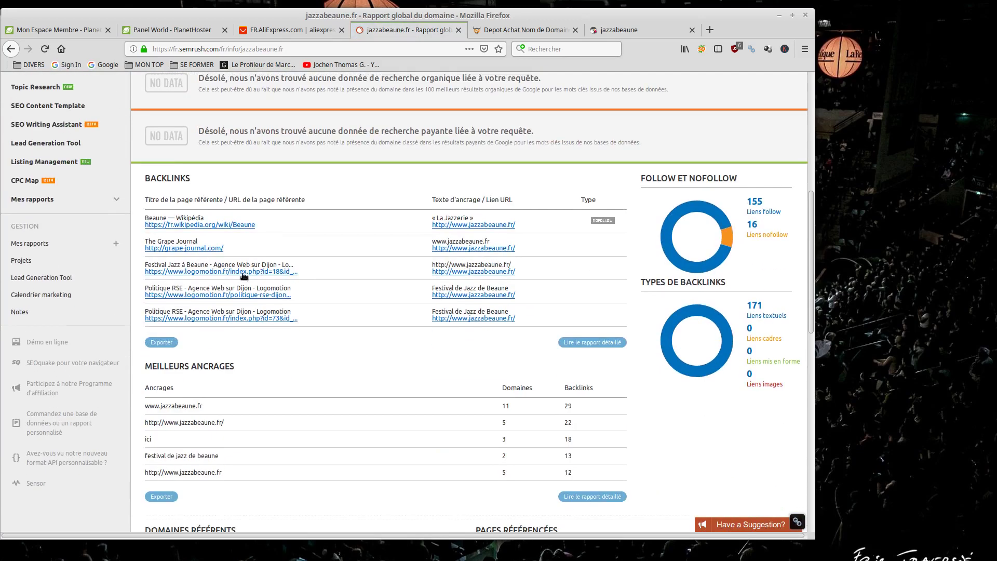
# Examine jazzabeaune.fr's backlinks, including the Festival Jazz à Beaune entry, its best anchors, referring domains and referenced pages
pyautogui.moveTo(145, 265); pyautogui.dragTo(216, 268)
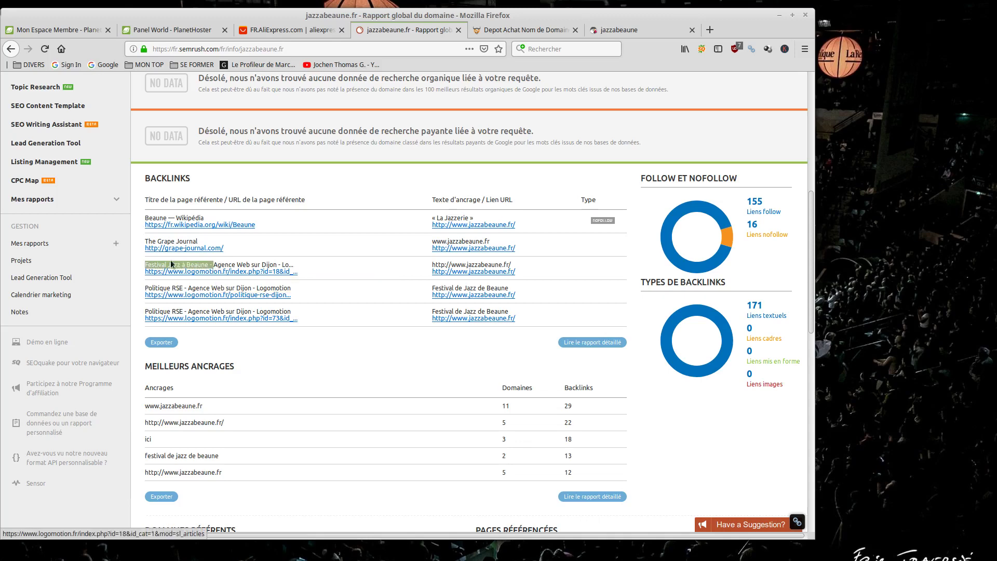
pyautogui.scroll(-3, 335, 273)
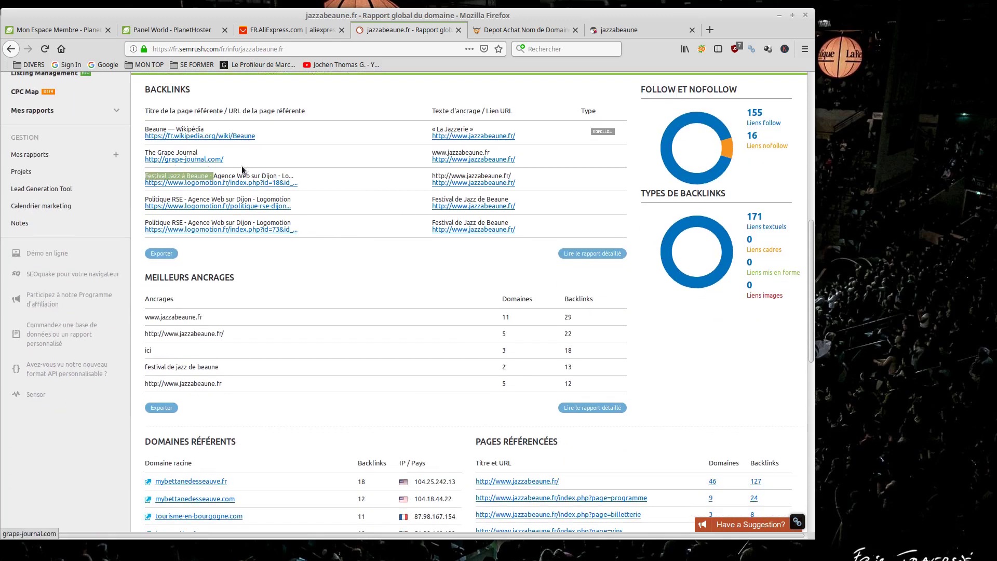
pyautogui.scroll(-6, 263, 239)
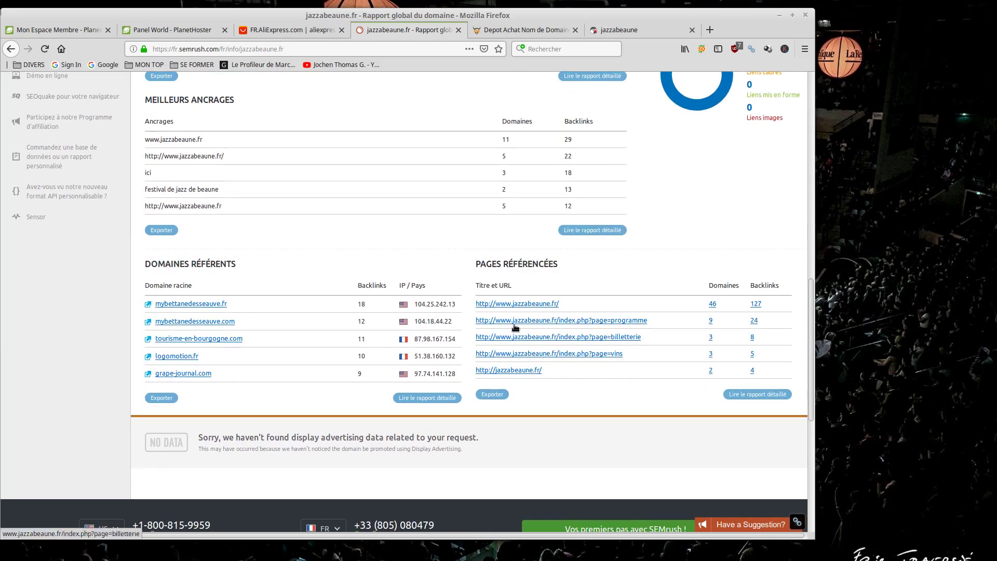
pyautogui.scroll(6, 368, 225)
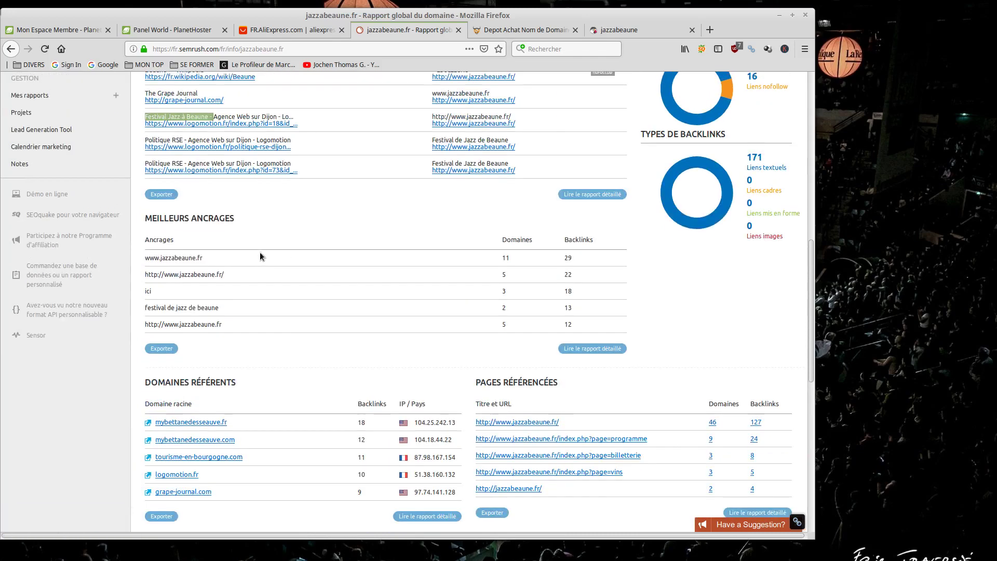
pyautogui.scroll(-4, 237, 445)
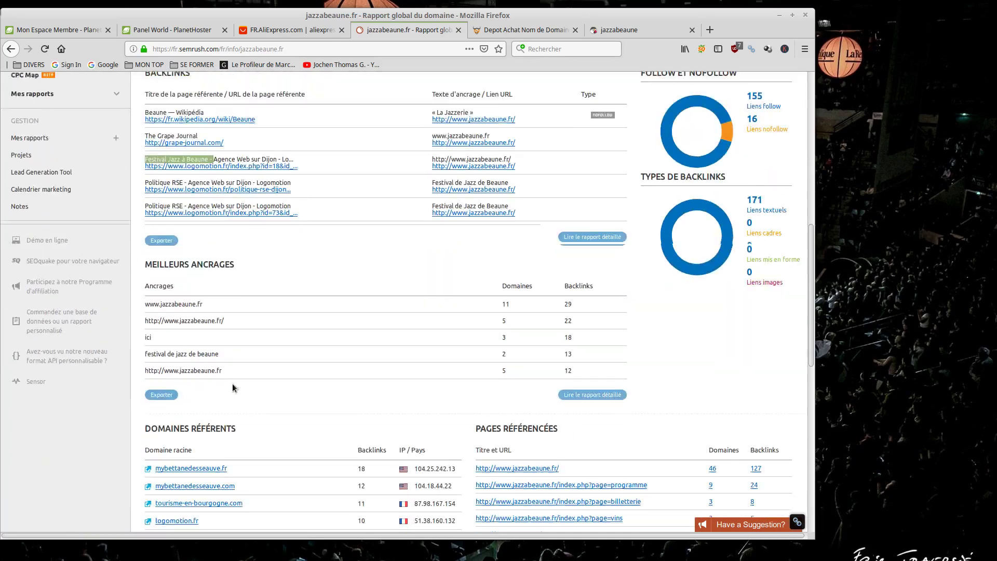
pyautogui.scroll(3, 402, 294)
pyautogui.scroll(5, 402, 294)
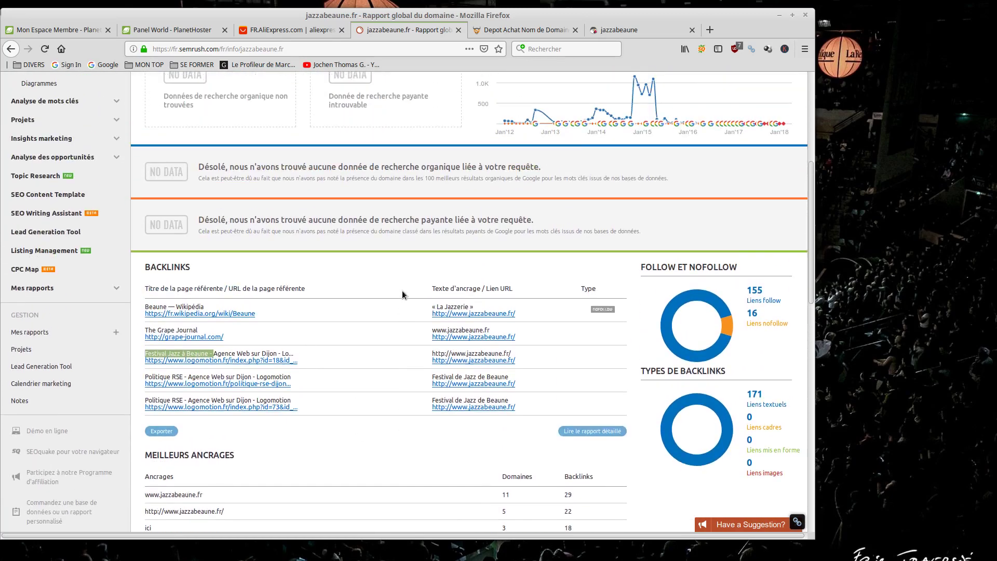
pyautogui.scroll(-5, 401, 289)
pyautogui.scroll(7, 253, 276)
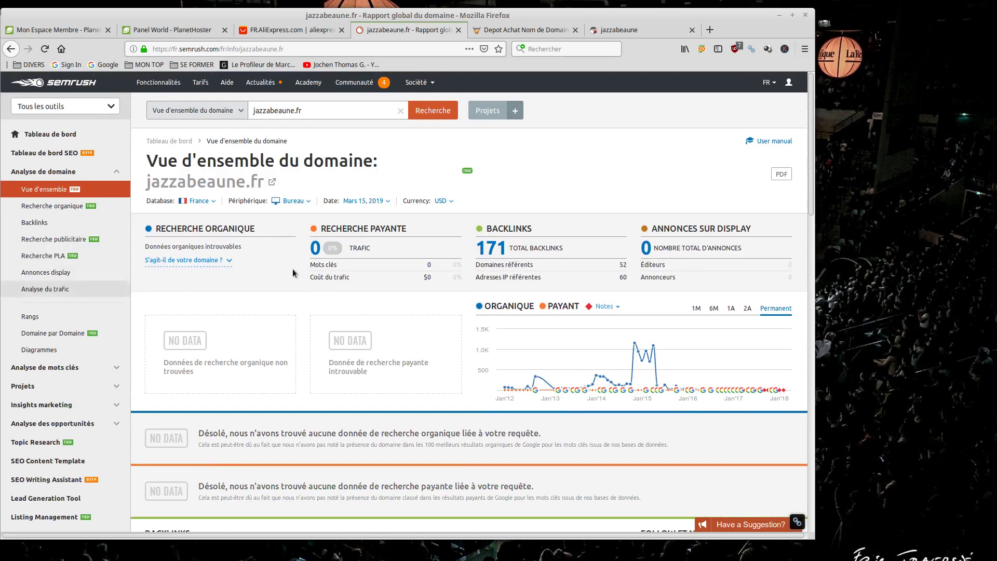
# Compare the overview report's organic and paid search data with its backlink totals and follow/nofollow breakdown
pyautogui.moveTo(184, 228)
pyautogui.scroll(-5, 182, 227)
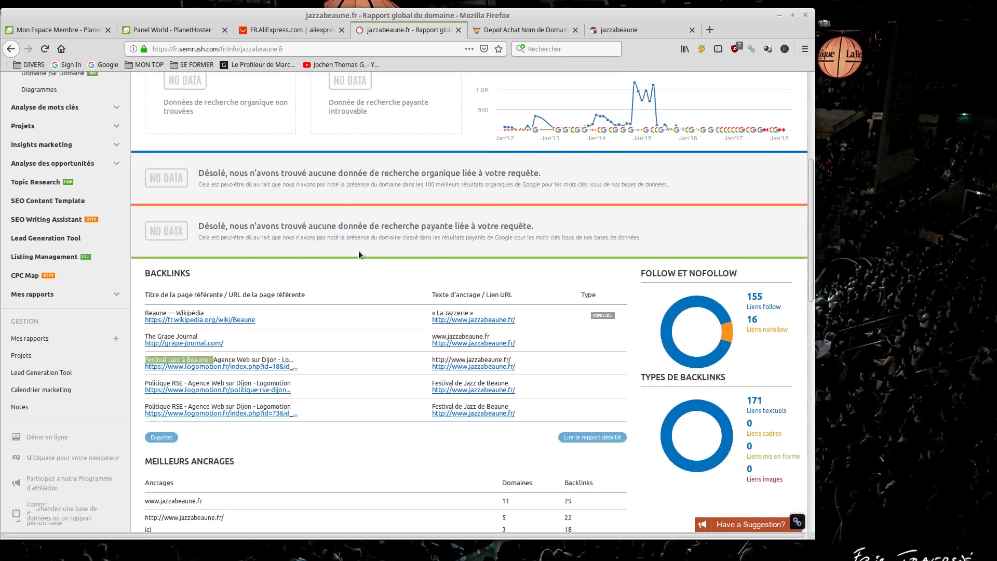
pyautogui.scroll(5, 180, 223)
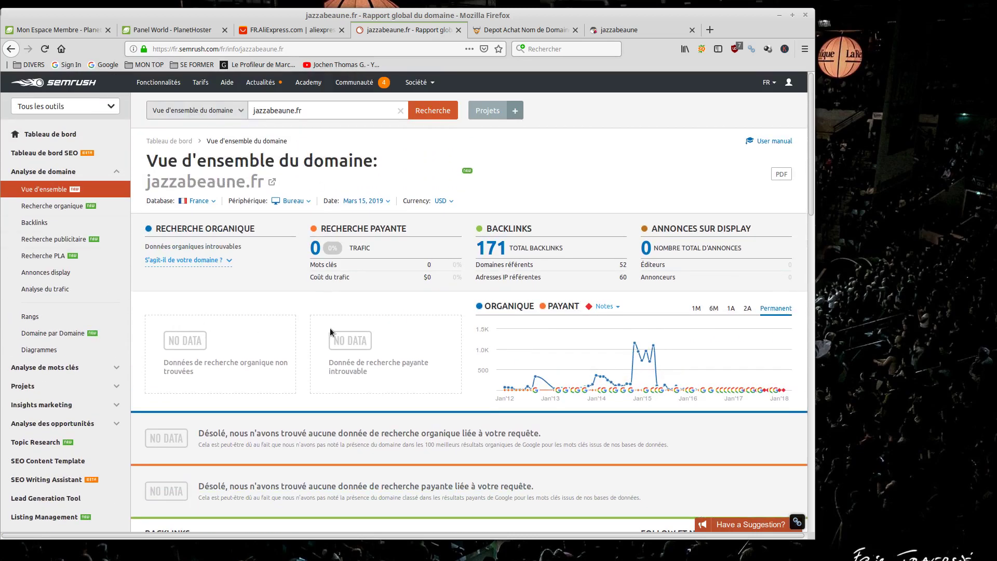
pyautogui.scroll(-7, 331, 333)
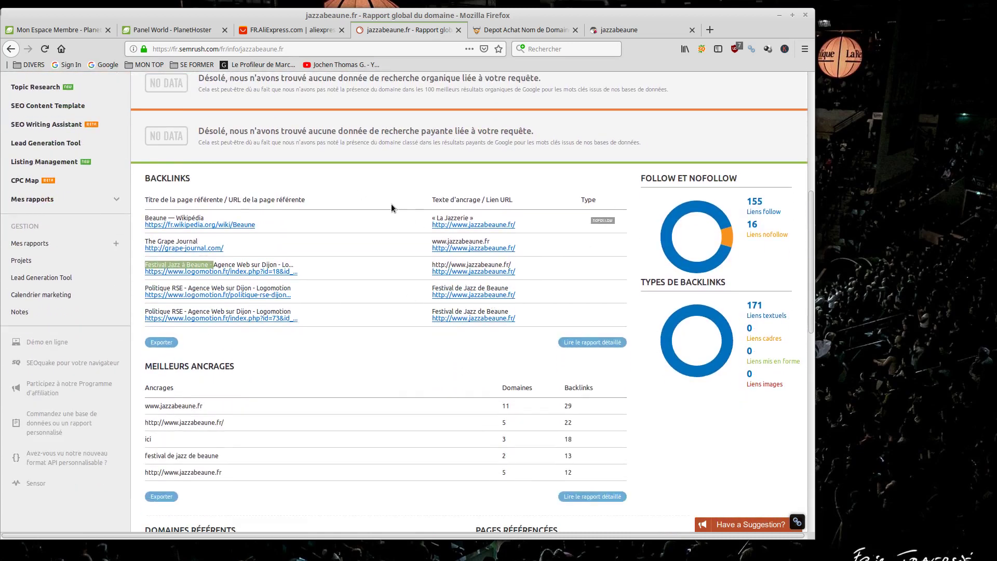
pyautogui.scroll(7, 392, 208)
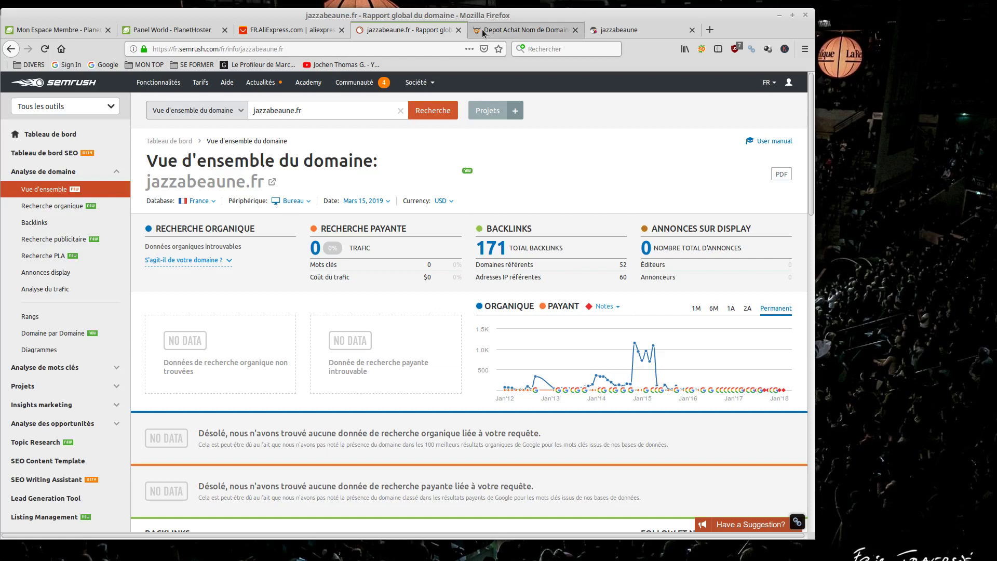
# Switch to internet.bs and review the registration status and expiration of jazzabeaune.fr in the domain list
pyautogui.click(537, 30)
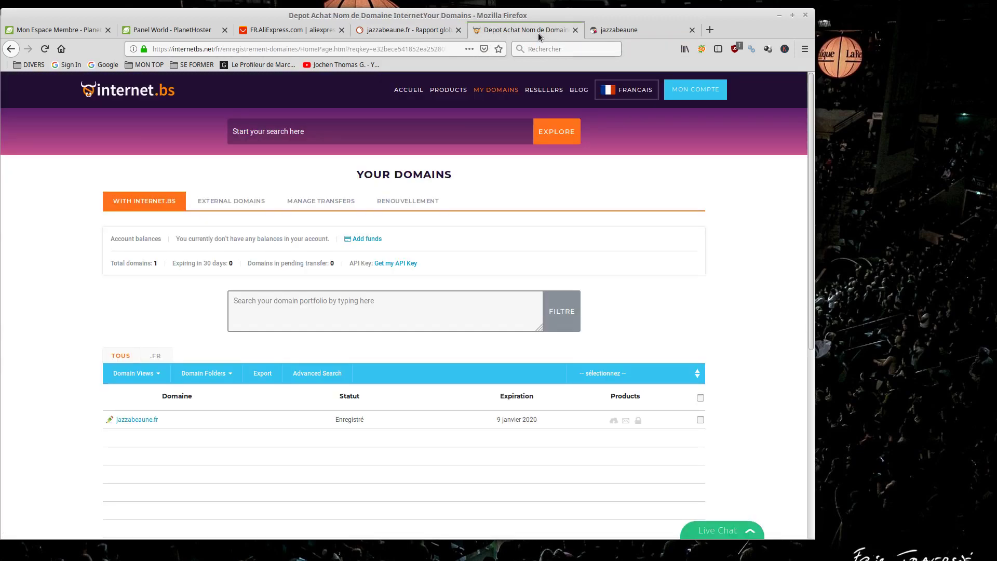
pyautogui.click(419, 33)
pyautogui.click(519, 32)
pyautogui.scroll(-3, 328, 162)
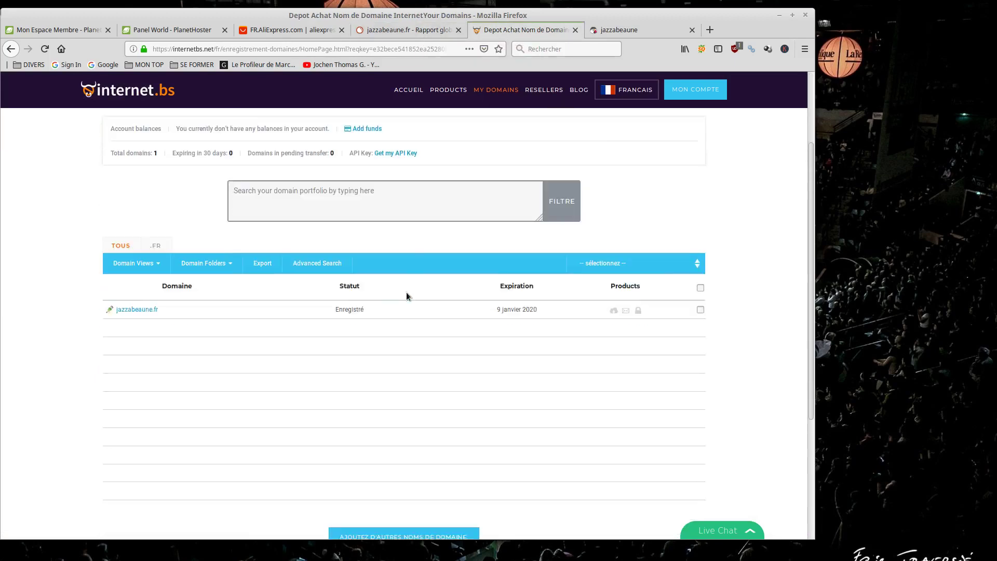
pyautogui.scroll(3, 574, 248)
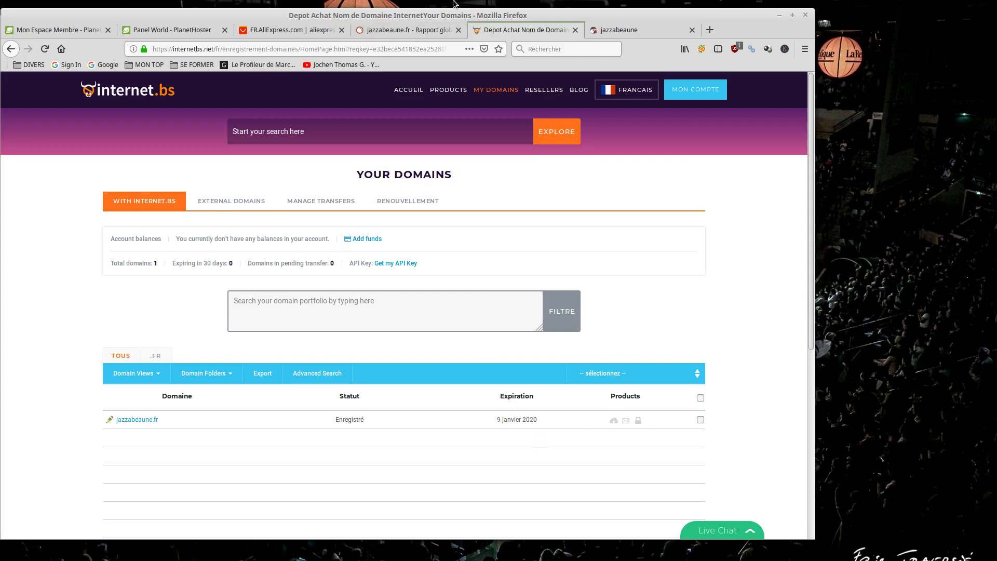
# Switch to the AliExpress homepage and look over its product categories, Ventes Flash and recommended brands
pyautogui.click(391, 31)
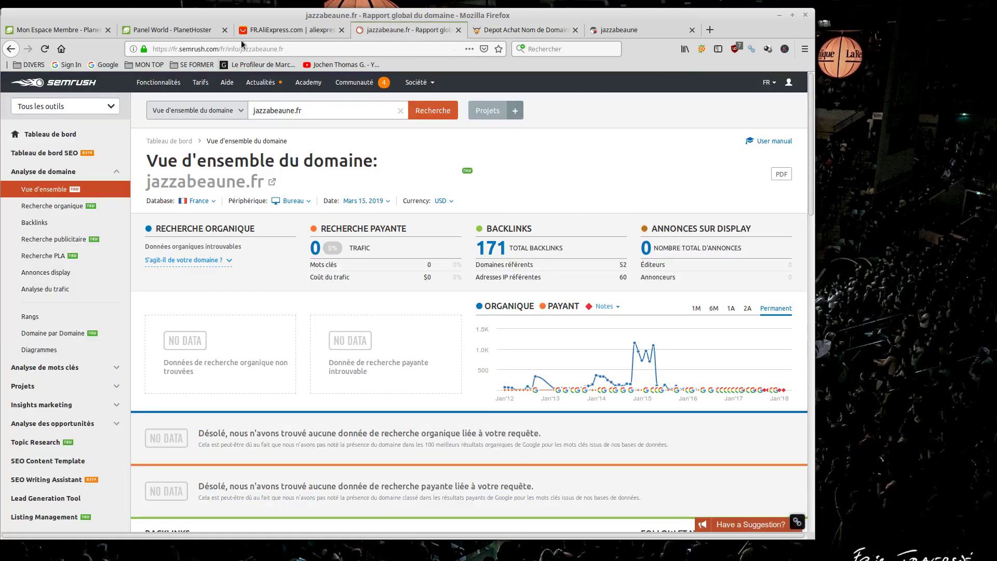
pyautogui.click(263, 31)
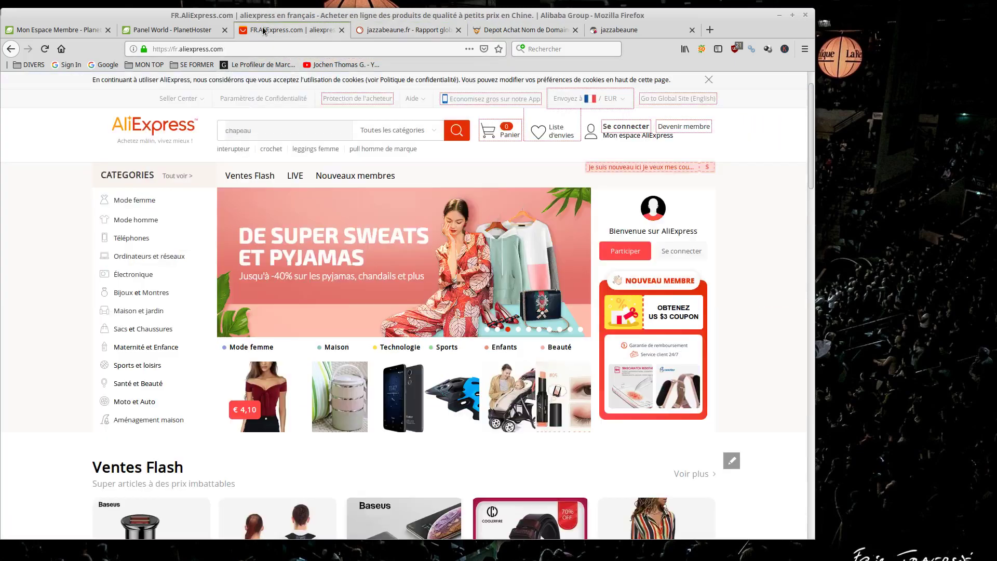
pyautogui.click(419, 29)
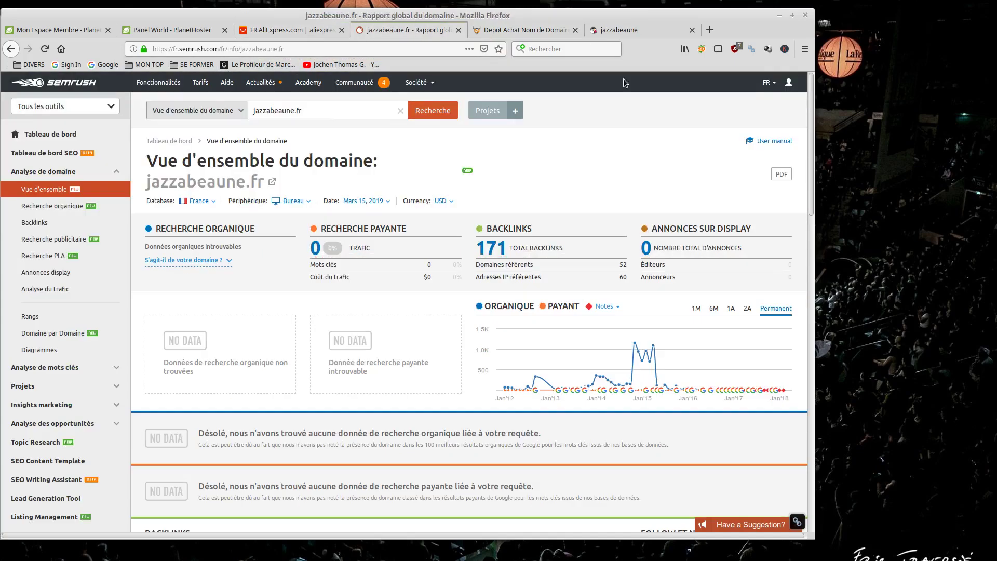
pyautogui.click(293, 29)
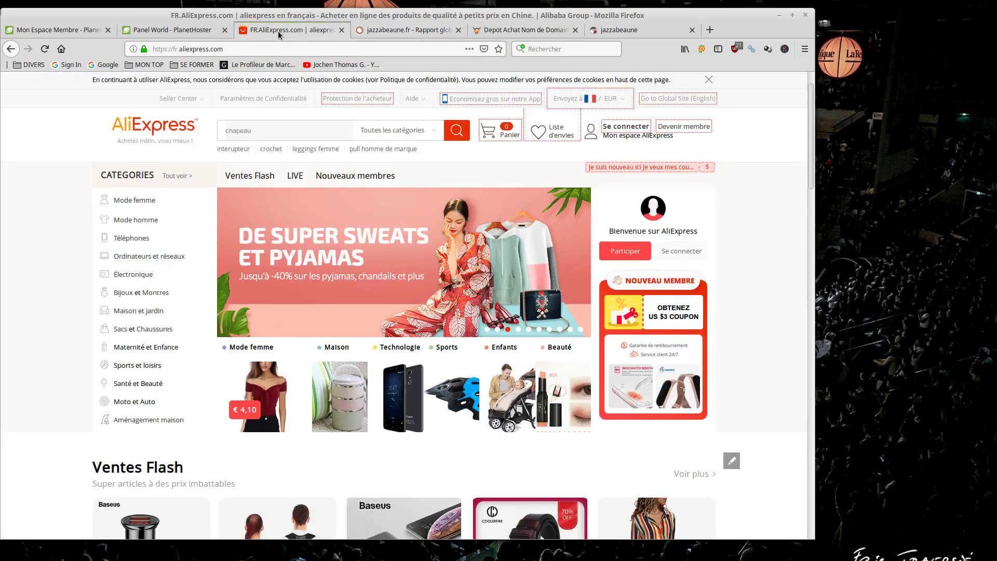
pyautogui.scroll(-10, 229, 304)
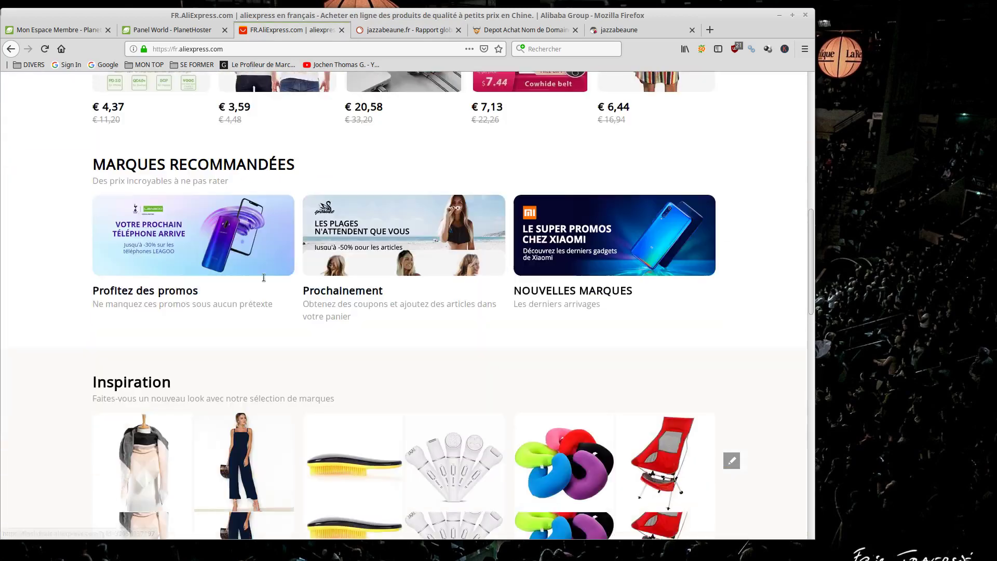
pyautogui.scroll(7, 467, 286)
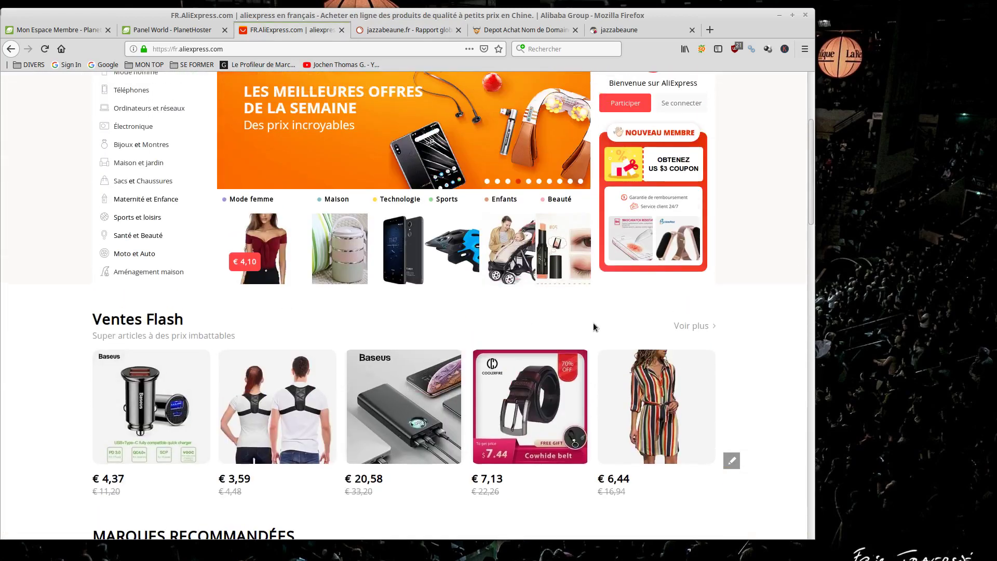
pyautogui.scroll(4, 594, 326)
pyautogui.scroll(-1, 86, 307)
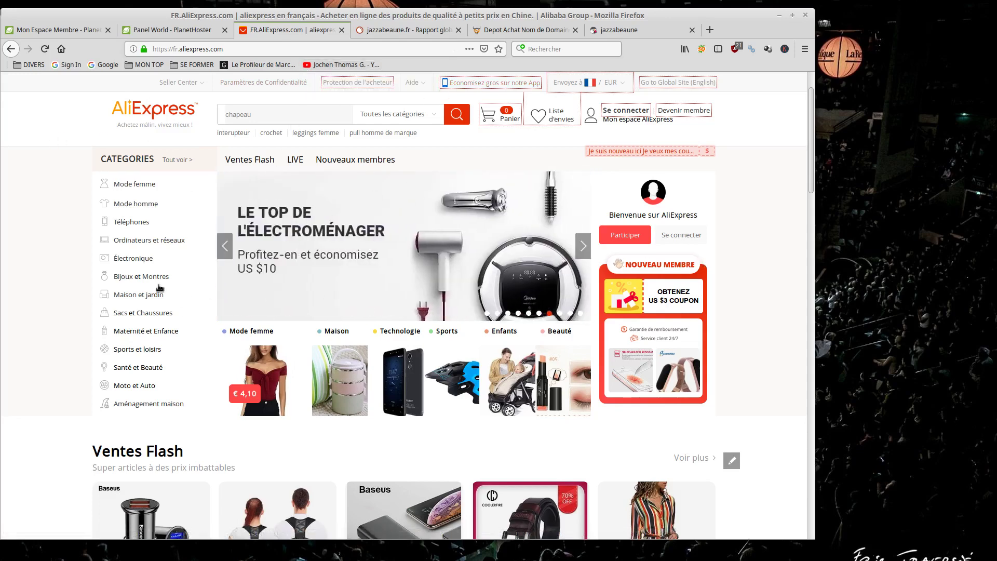
# Browse the AliExpress homepage down to the Inspiration categories and return to its beginning
pyautogui.scroll(-5, 328, 337)
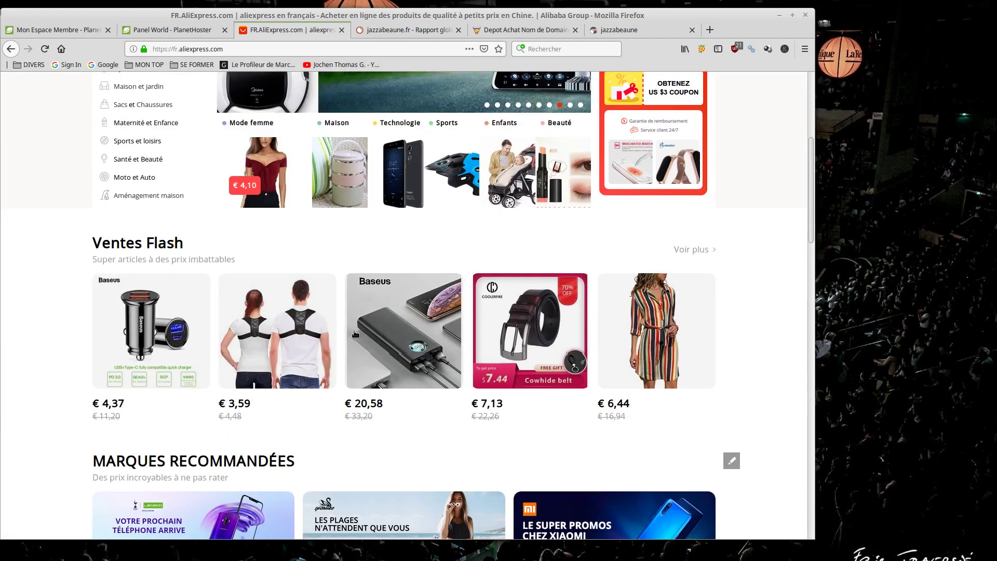
pyautogui.scroll(-10, 356, 334)
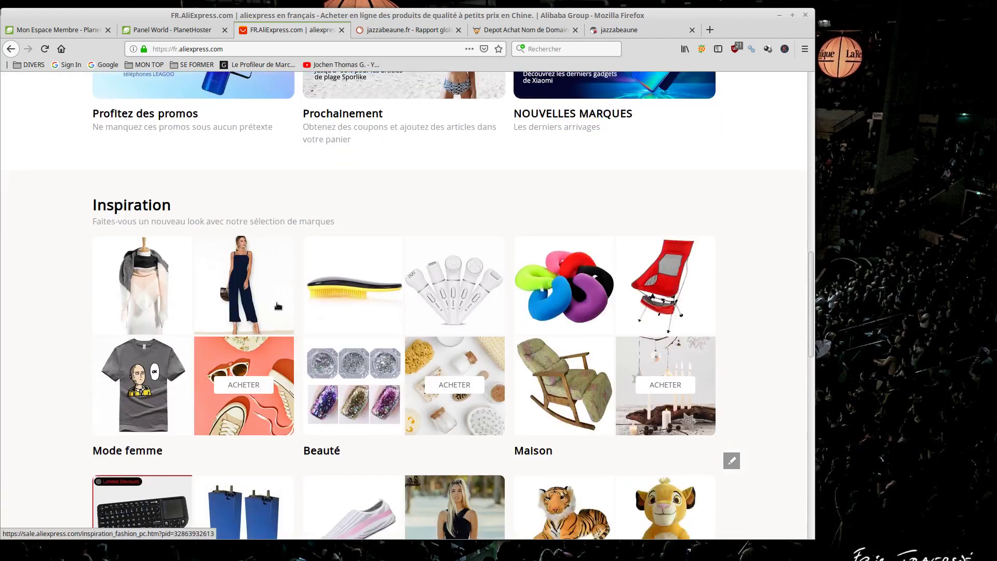
pyautogui.scroll(-7, 278, 306)
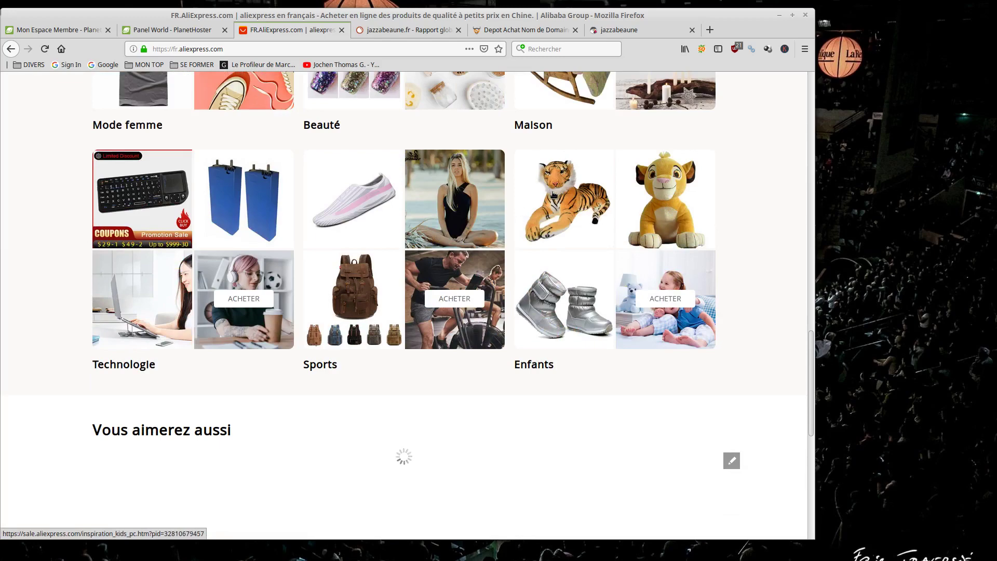
pyautogui.scroll(14, 554, 195)
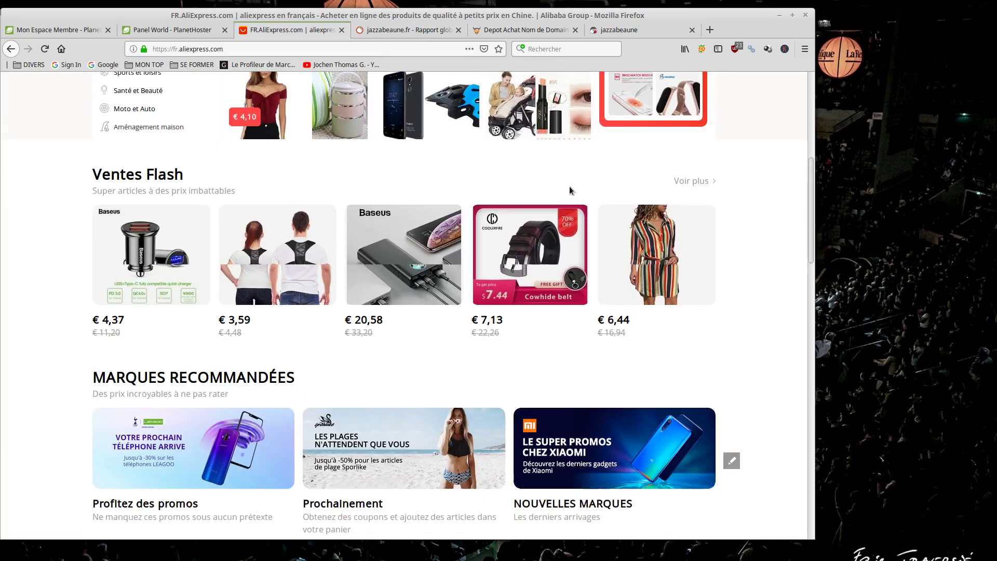
pyautogui.scroll(7, 569, 190)
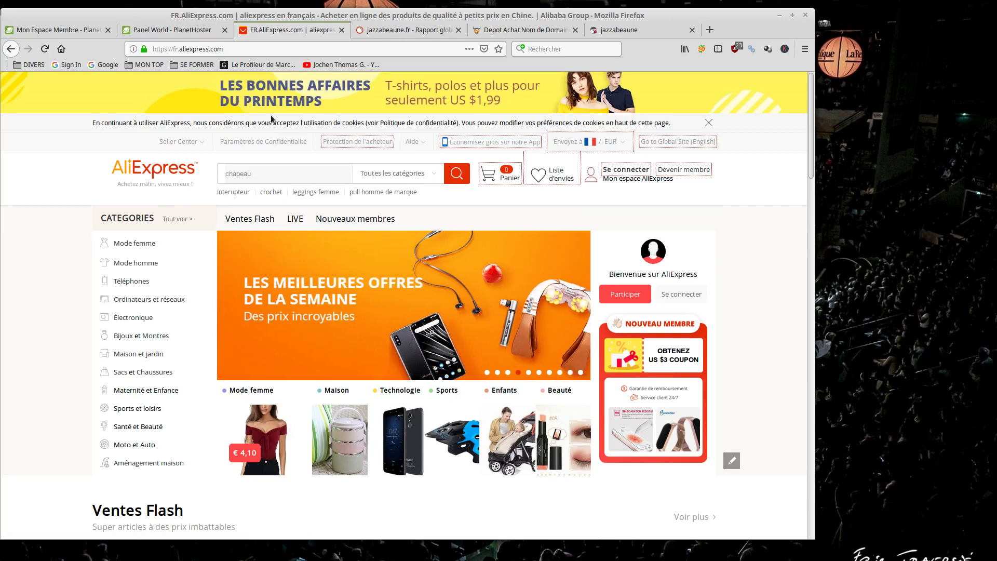
# Switch to PlanetHoster, close the World control panel page and return to the hosting portfolio in the member area
pyautogui.click(168, 31)
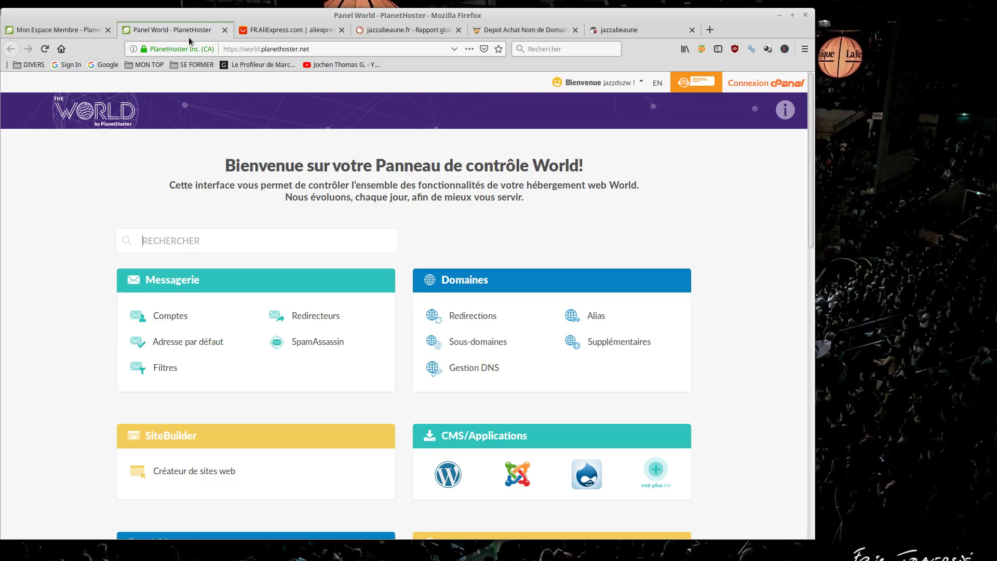
pyautogui.click(224, 31)
pyautogui.click(57, 30)
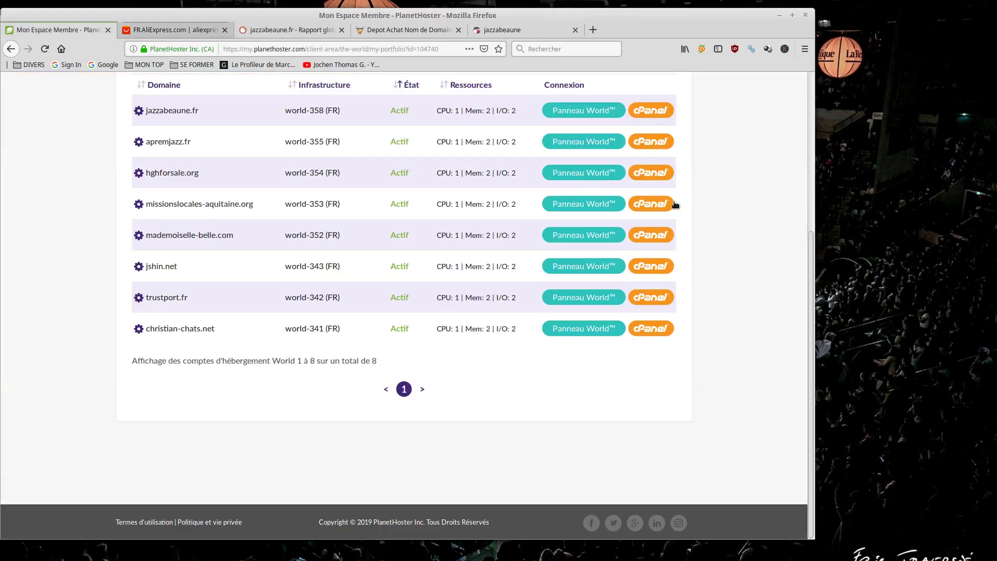
pyautogui.scroll(4, 304, 152)
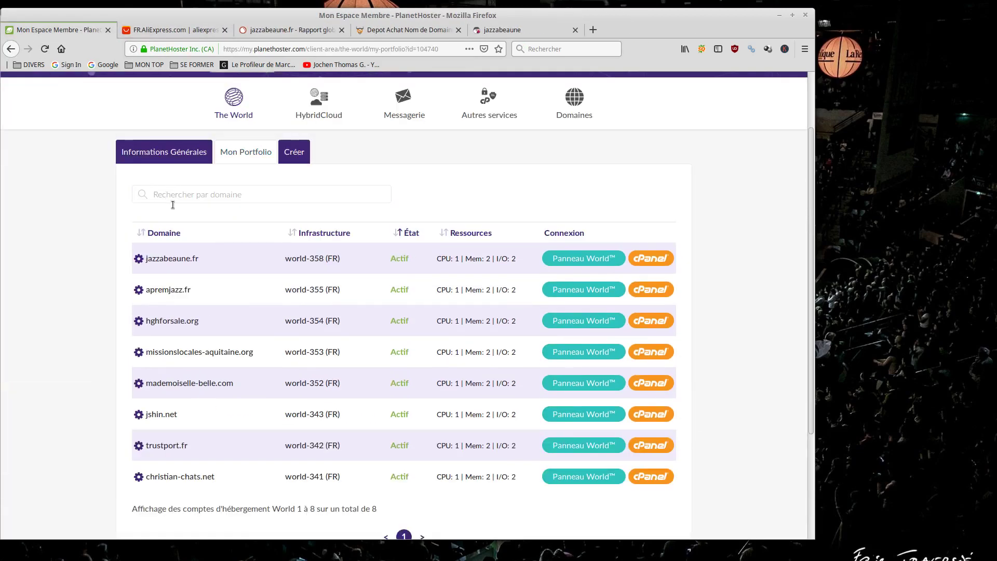
pyautogui.click(584, 258)
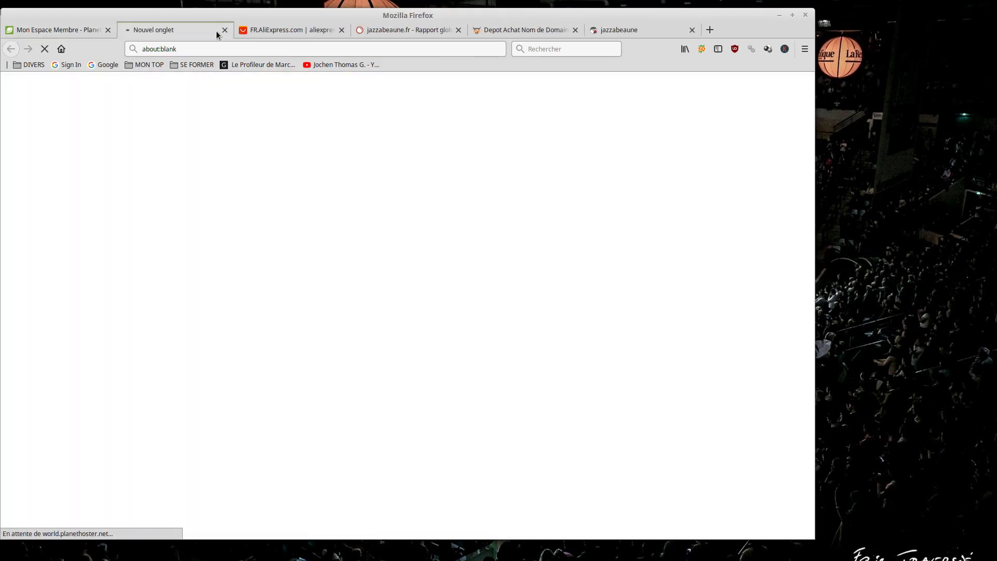
pyautogui.click(224, 30)
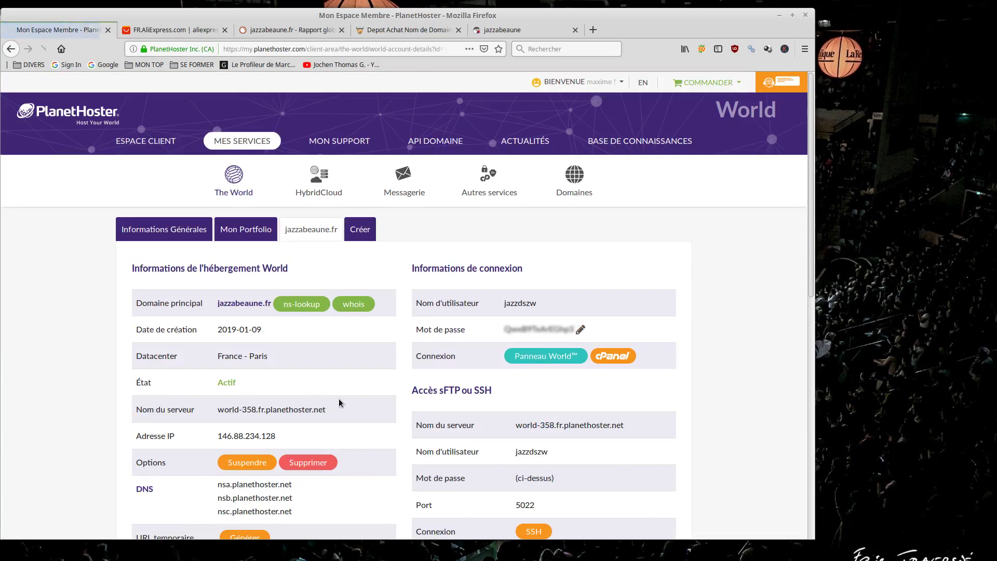
# Delete the jazzabeaune.fr World hosting account, copying the phrase "Je comprends que cette action sera irrévocable et terminera le compte" into the confirmation
pyautogui.scroll(-3, 340, 403)
pyautogui.click(314, 378)
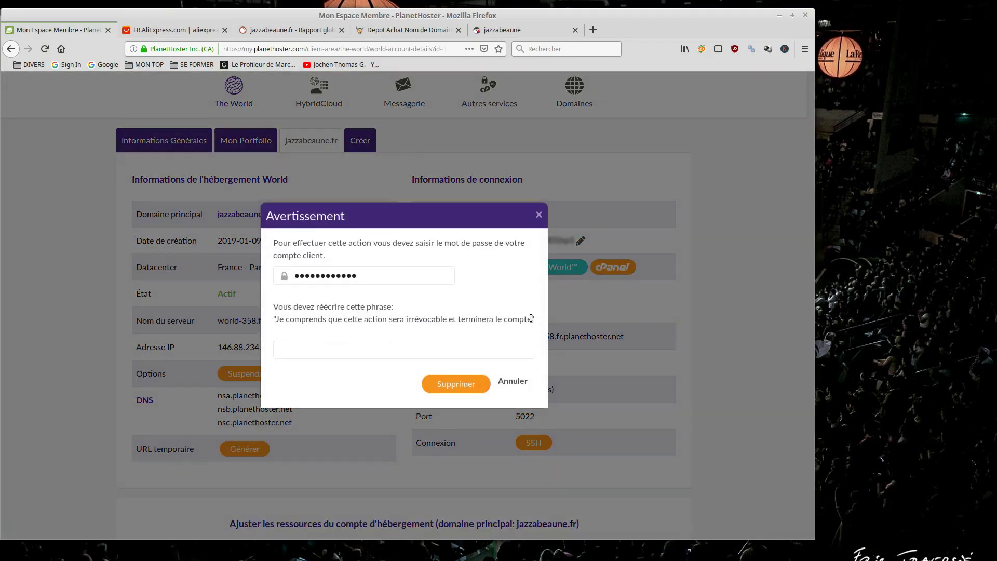
pyautogui.moveTo(532, 318); pyautogui.dragTo(284, 323)
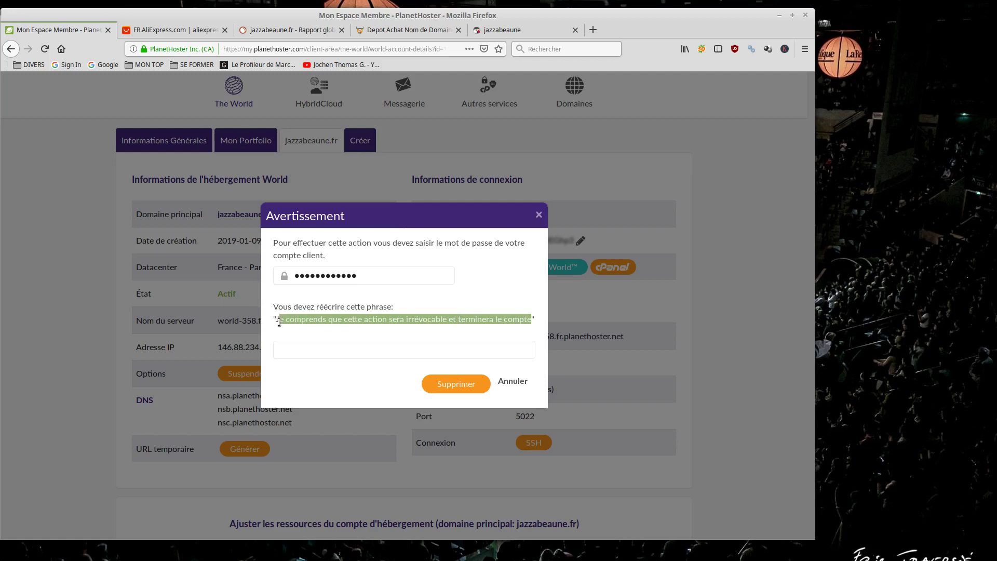
pyautogui.rightClick(289, 323)
pyautogui.click(317, 334)
pyautogui.rightClick(317, 347)
pyautogui.click(362, 397)
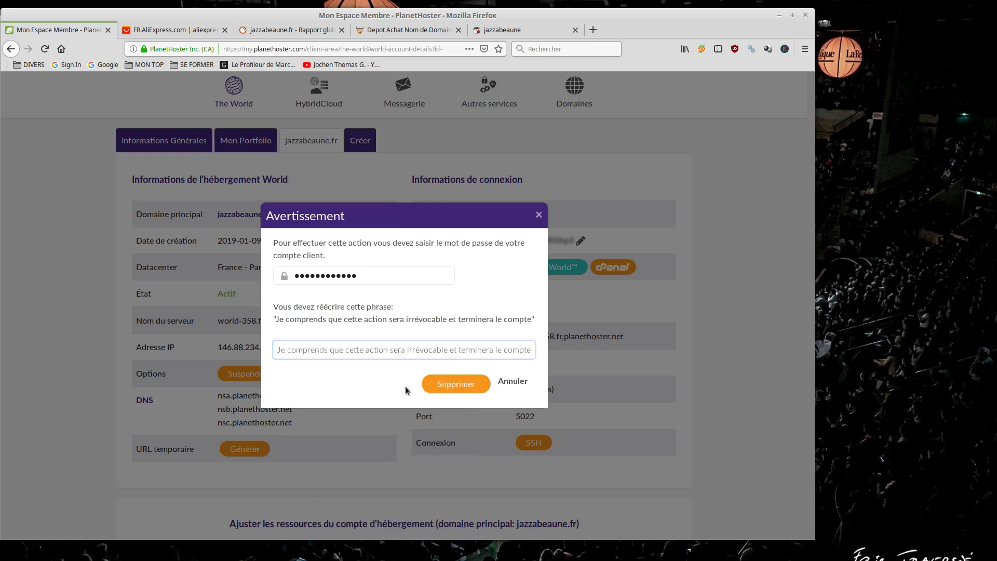
pyautogui.click(475, 384)
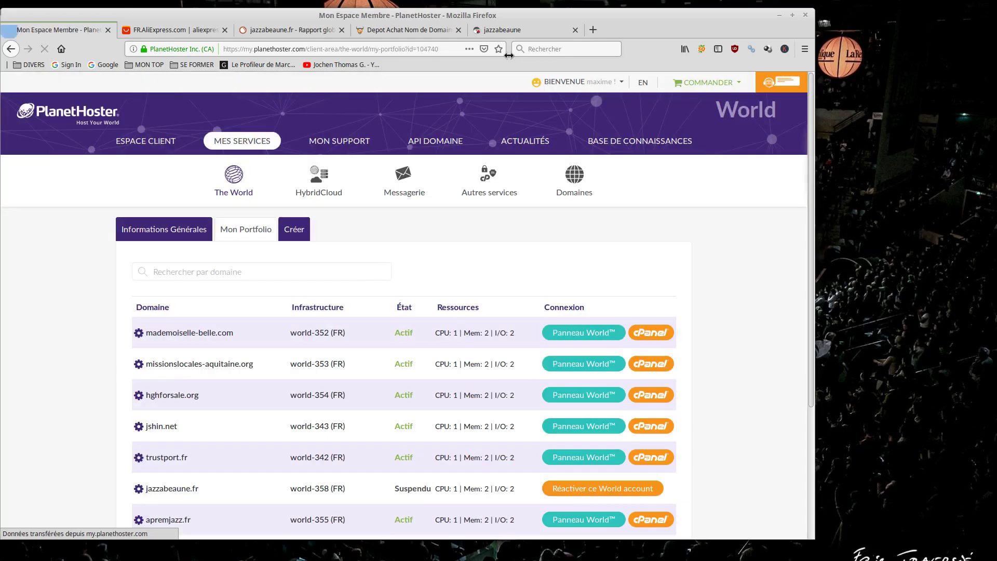
# Open the apremjazz.fr shop in a new tab and look over its homepage banners and new guitar products
pyautogui.click(593, 30)
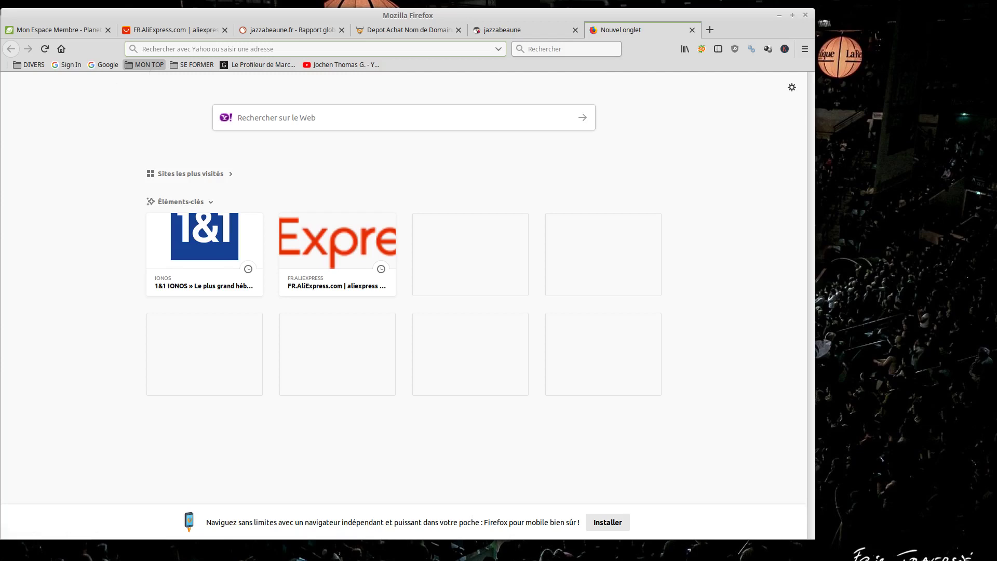
pyautogui.click(583, 160)
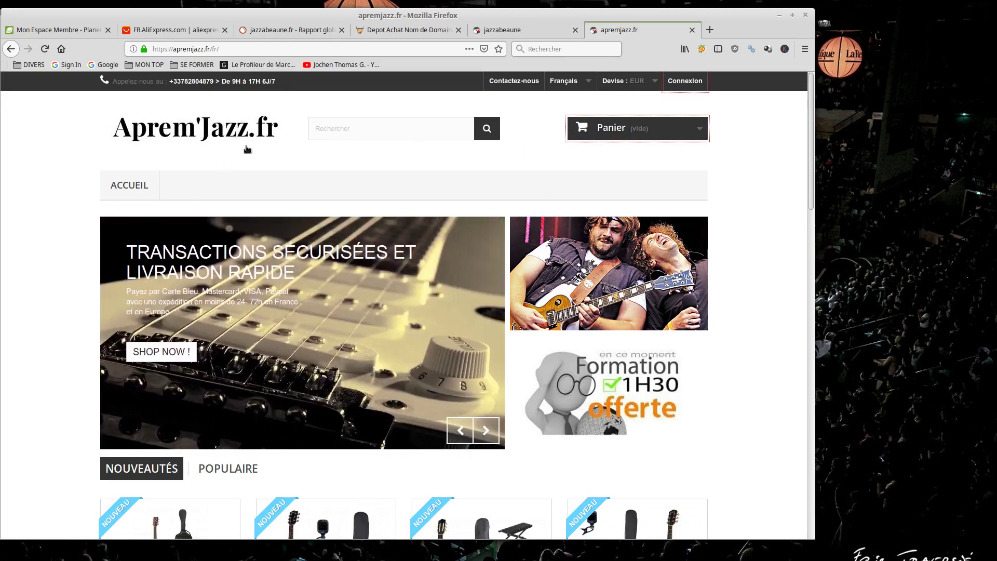
pyautogui.scroll(-3, 272, 207)
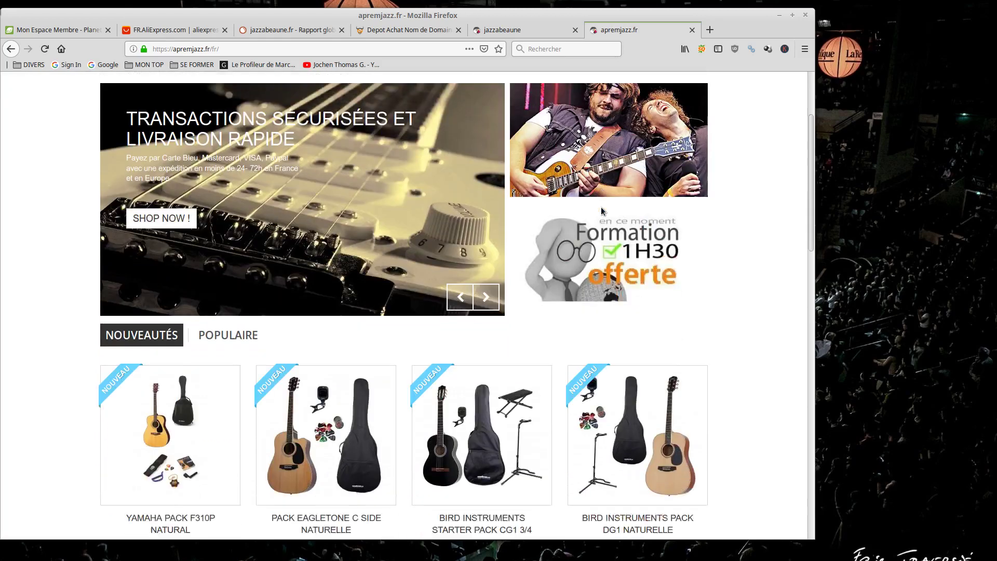
pyautogui.scroll(3, 630, 290)
pyautogui.scroll(-3, 242, 324)
pyautogui.scroll(-2, 312, 332)
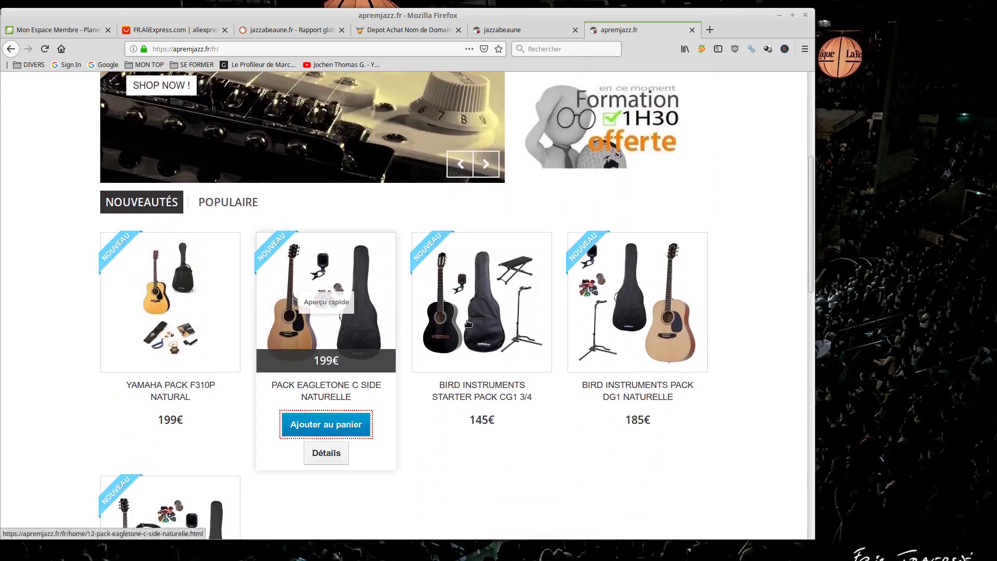
pyautogui.scroll(5, 484, 202)
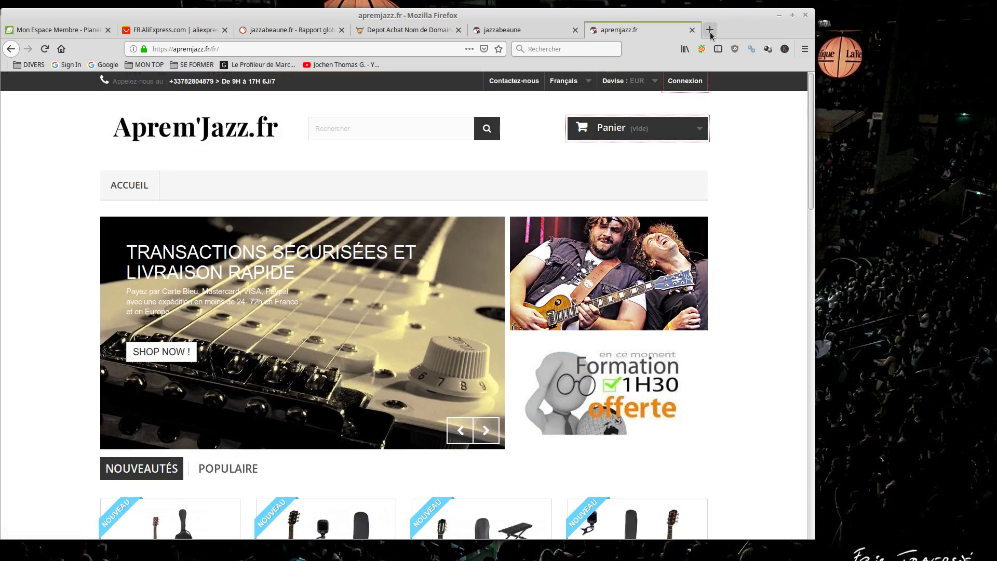
# Search Google for apremjazz.com in a new tab and look through the first results
pyautogui.click(709, 29)
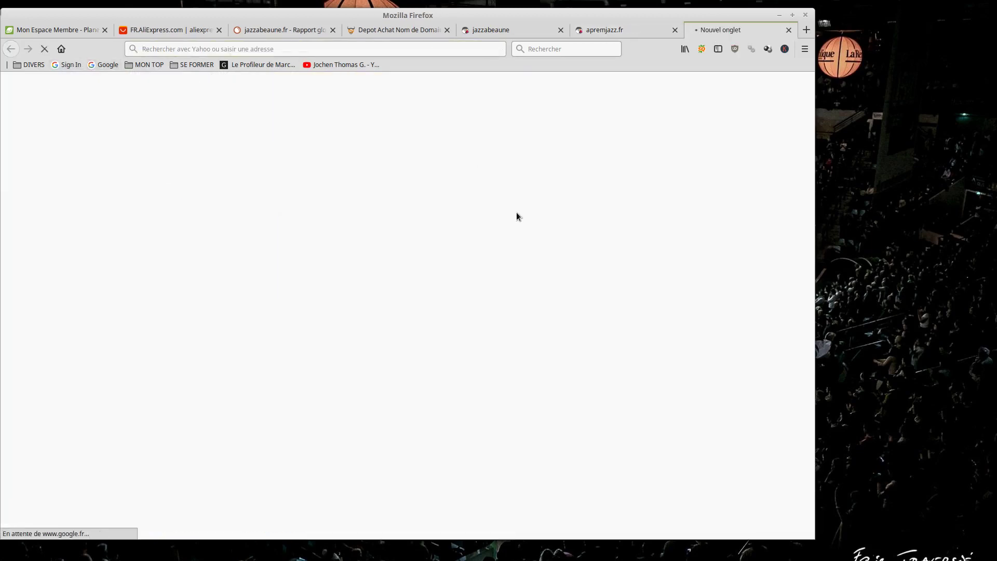
pyautogui.write('aprem')
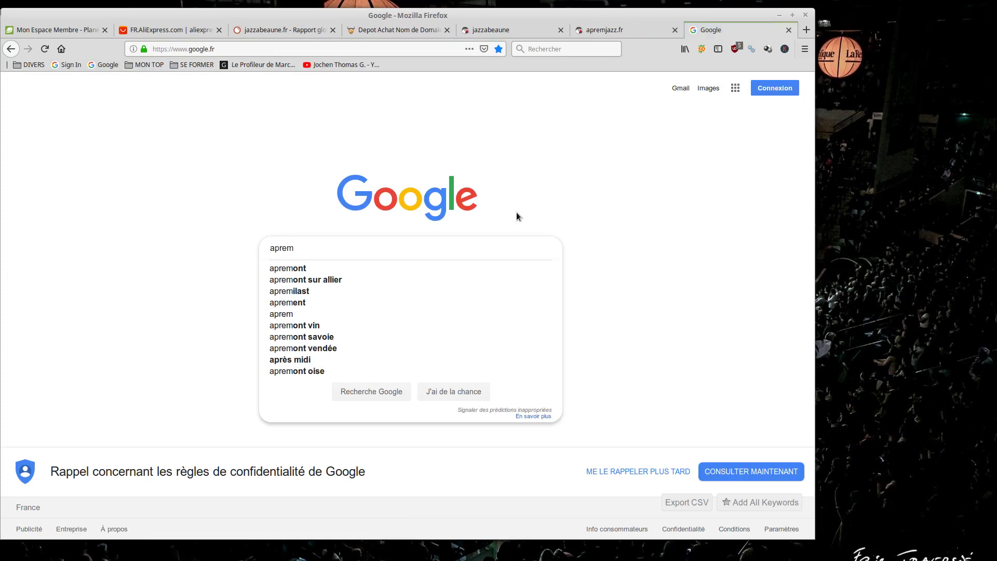
pyautogui.write('jazz.')
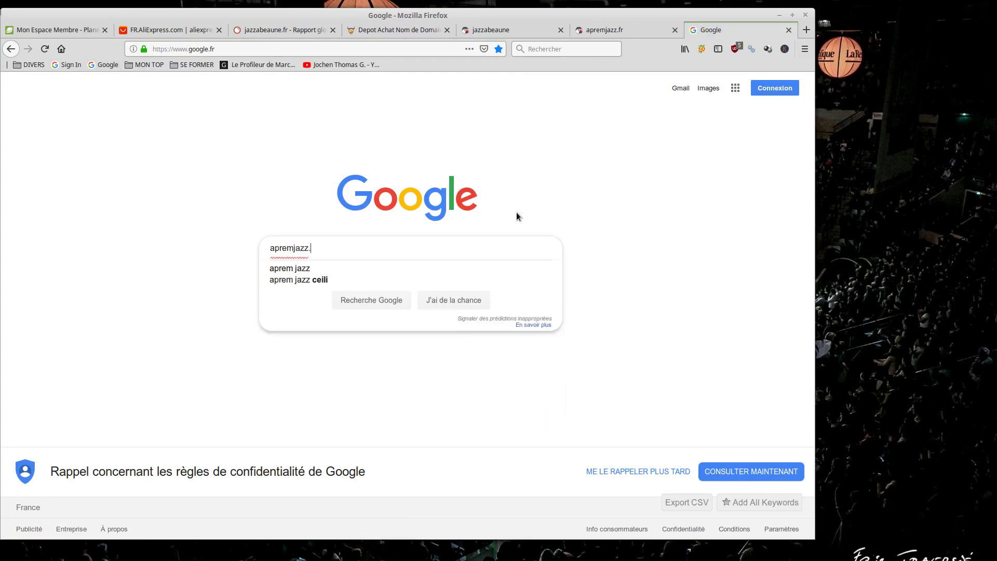
pyautogui.write('com')
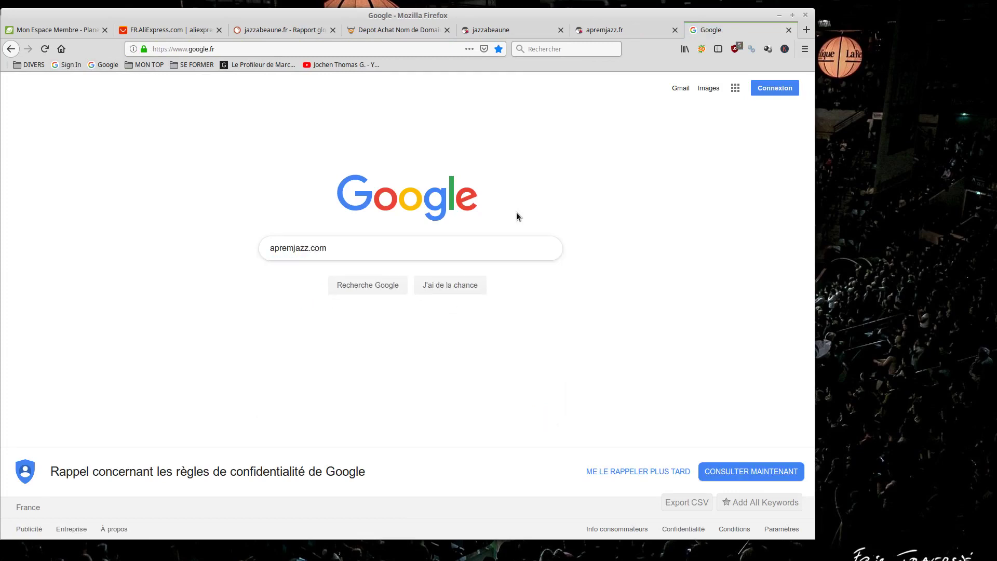
pyautogui.press('Return')
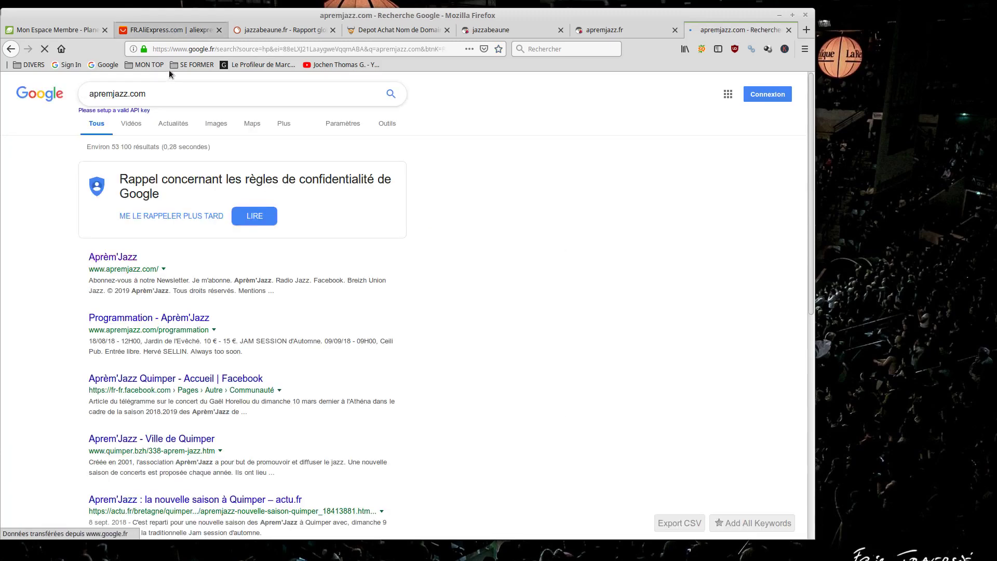
pyautogui.scroll(-2, 267, 239)
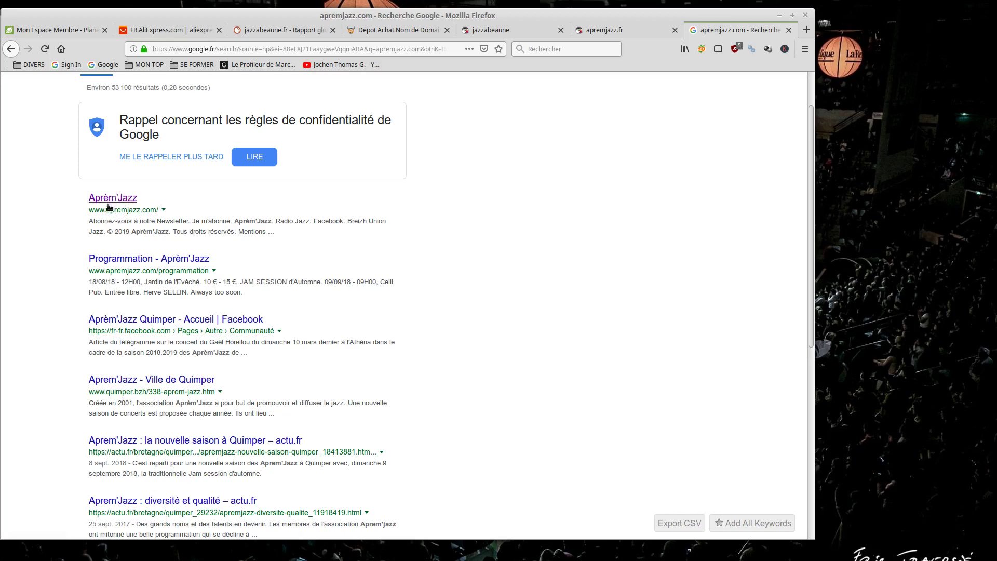
# Return to the apremjazz.fr shop and review its guitar packs under Nouveautés
pyautogui.click(604, 30)
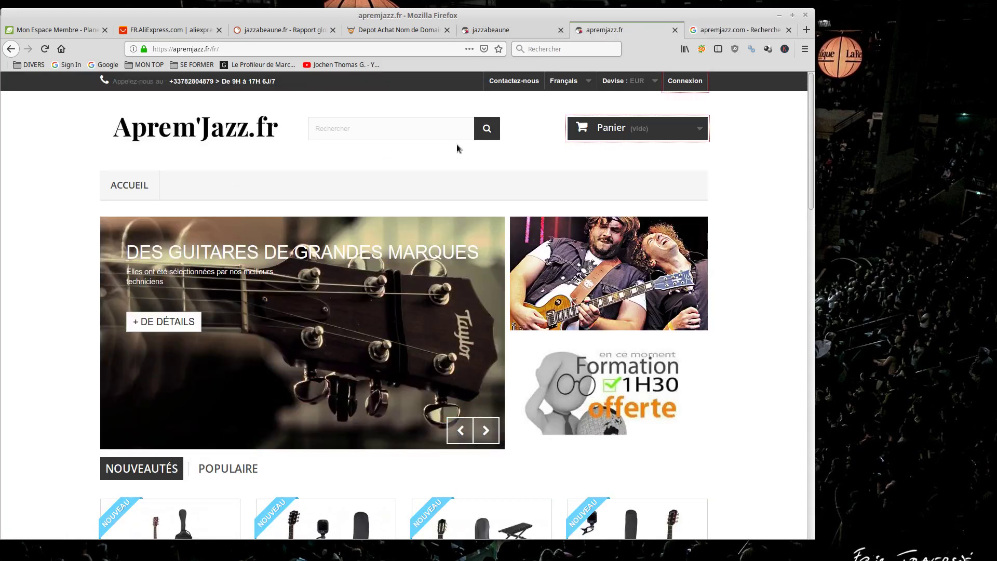
pyautogui.scroll(-5, 572, 357)
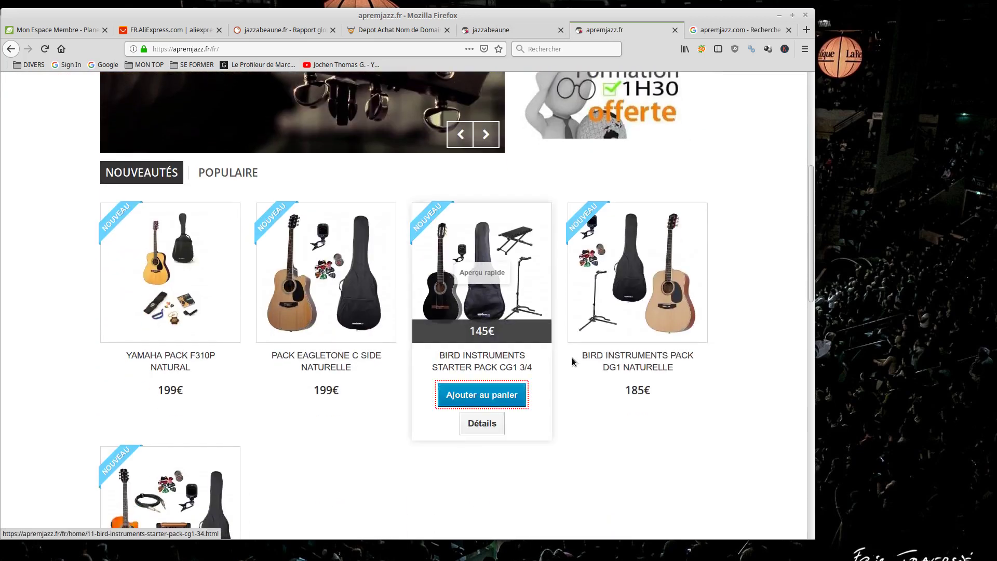
pyautogui.scroll(3, 572, 357)
pyautogui.scroll(3, 572, 358)
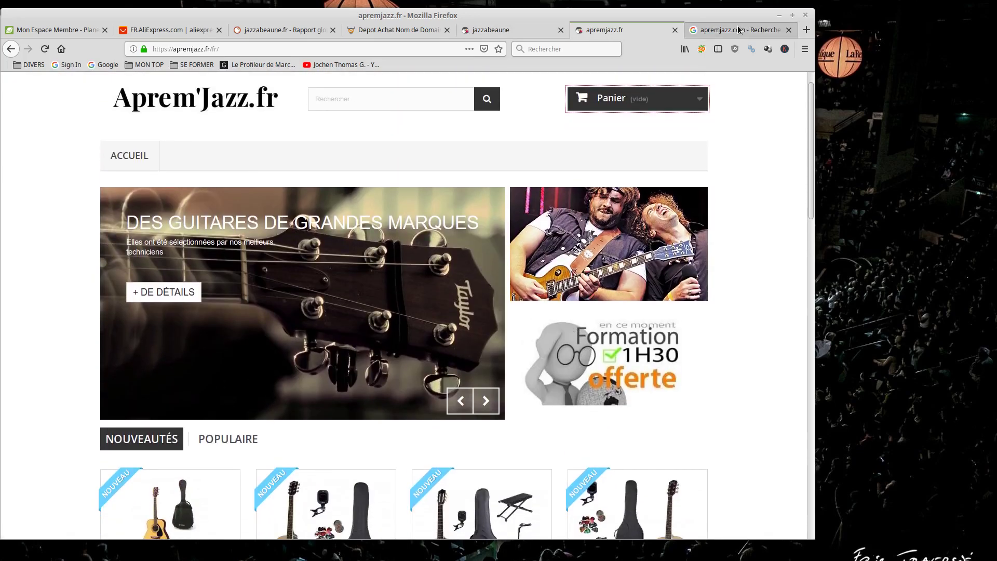
pyautogui.click(738, 30)
pyautogui.click(123, 199)
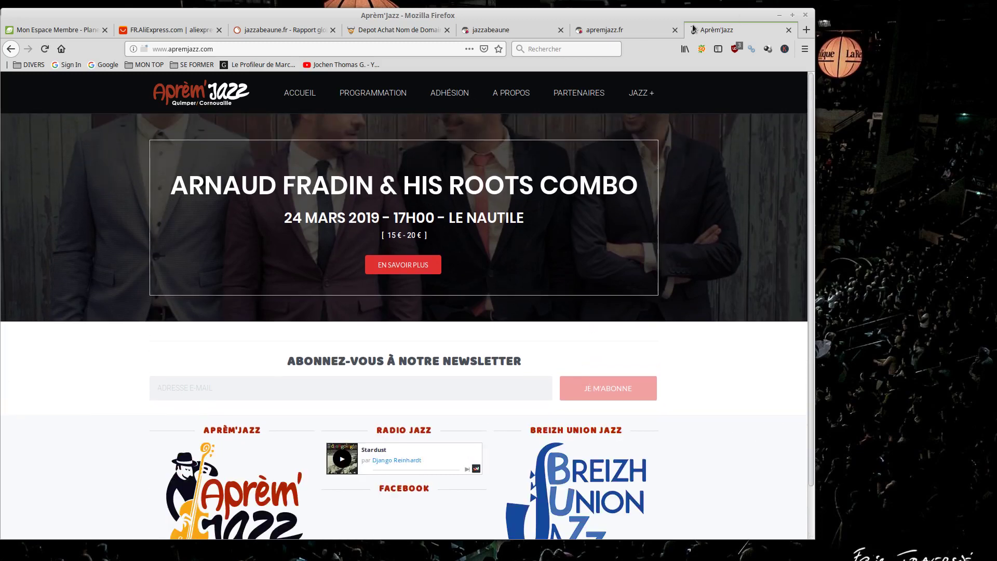
pyautogui.click(636, 30)
pyautogui.click(722, 31)
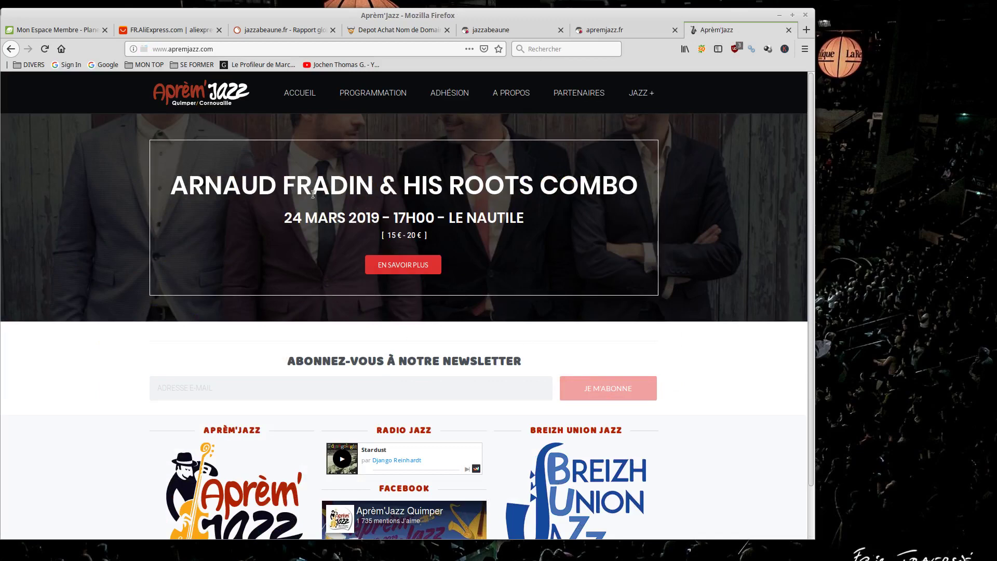
pyautogui.scroll(-2, 434, 305)
pyautogui.scroll(2, 431, 311)
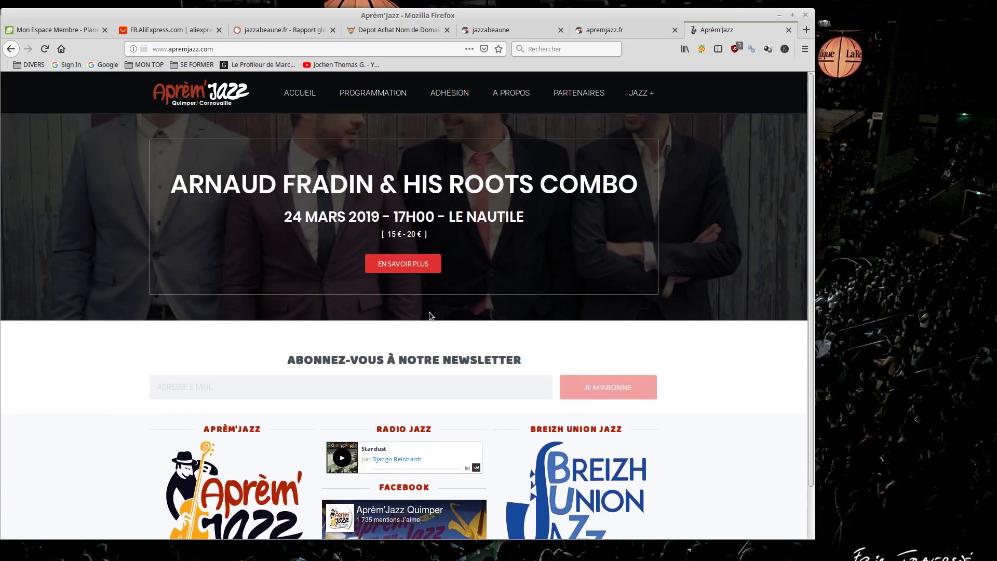
pyautogui.click(629, 27)
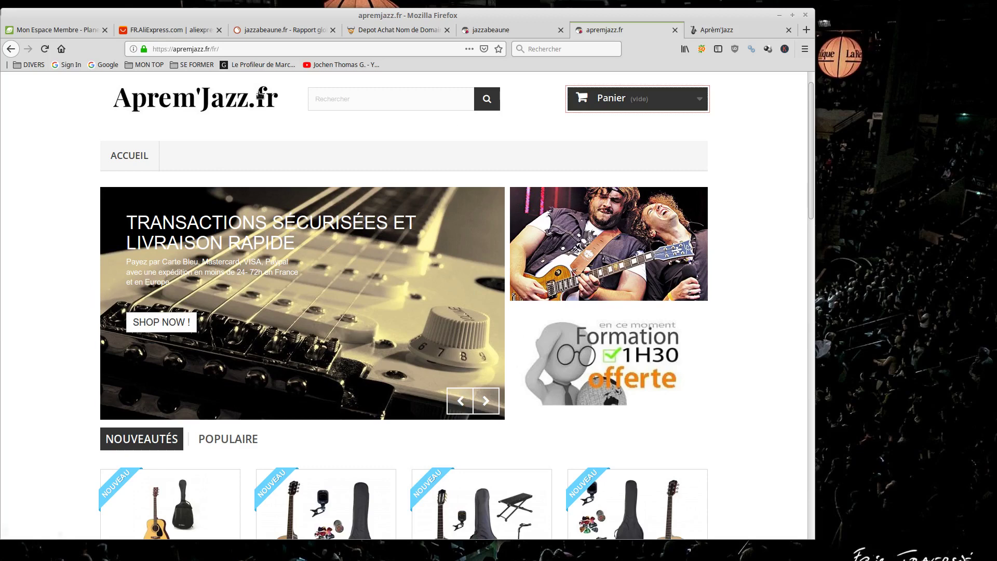
pyautogui.click(717, 29)
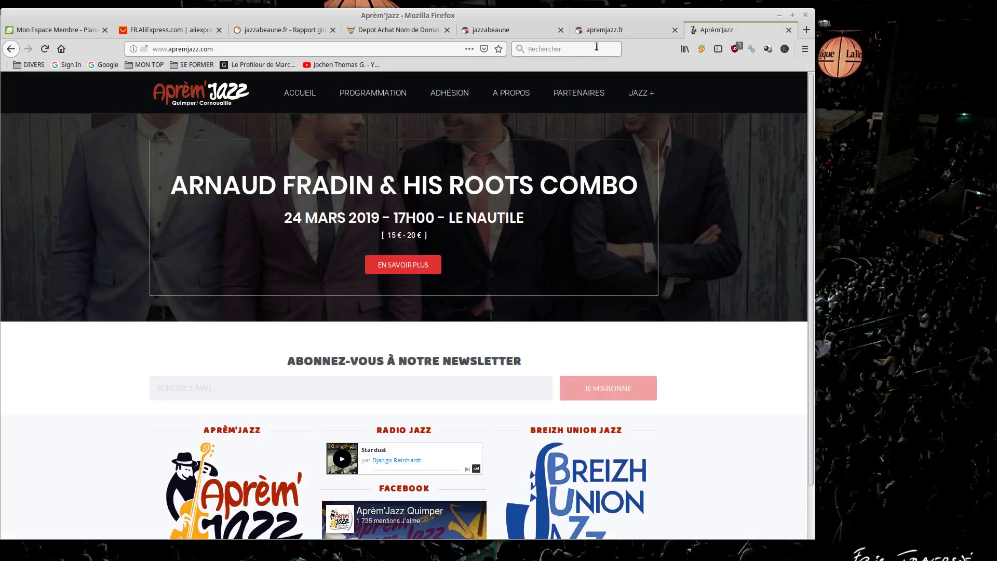
pyautogui.click(601, 32)
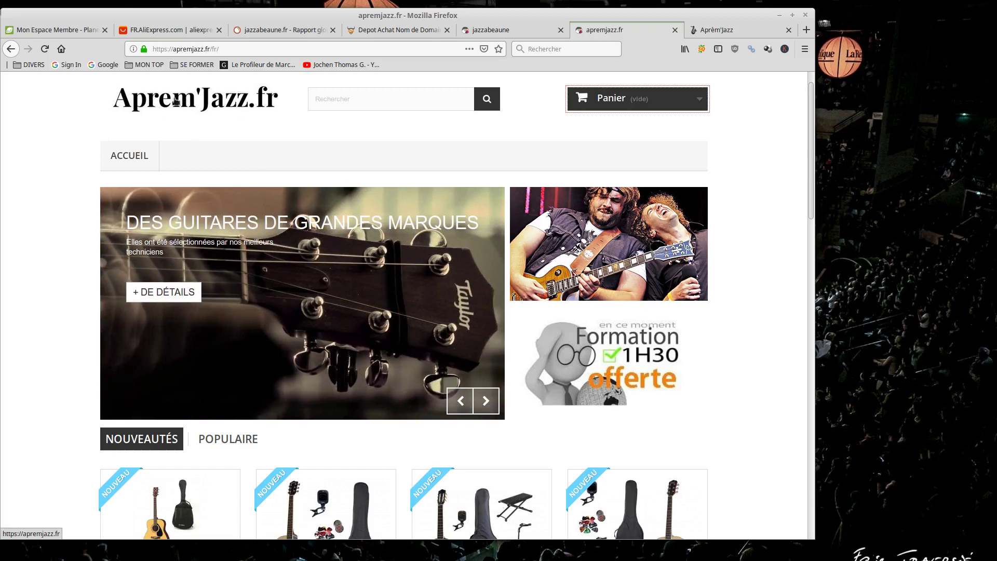
pyautogui.click(717, 32)
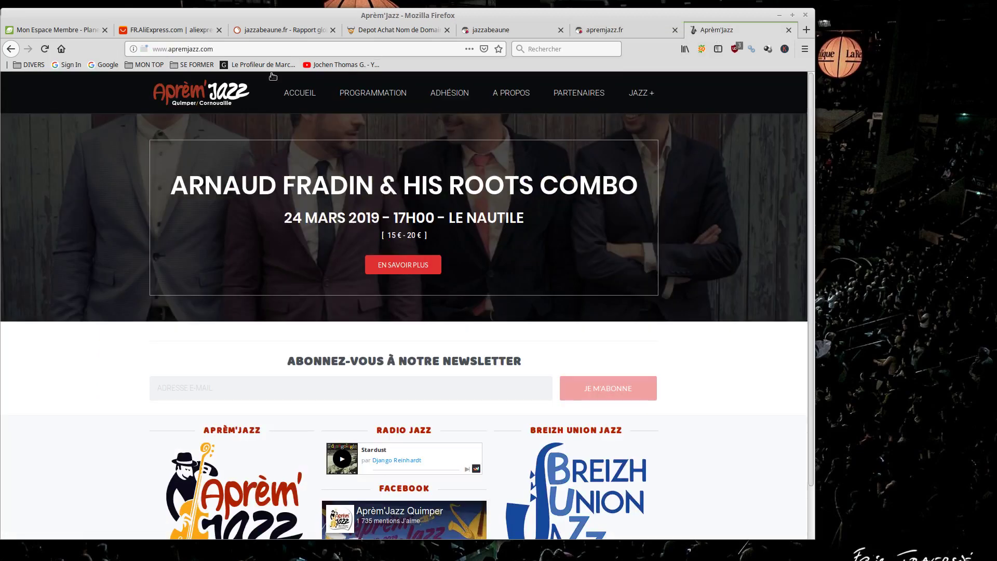
pyautogui.click(226, 49)
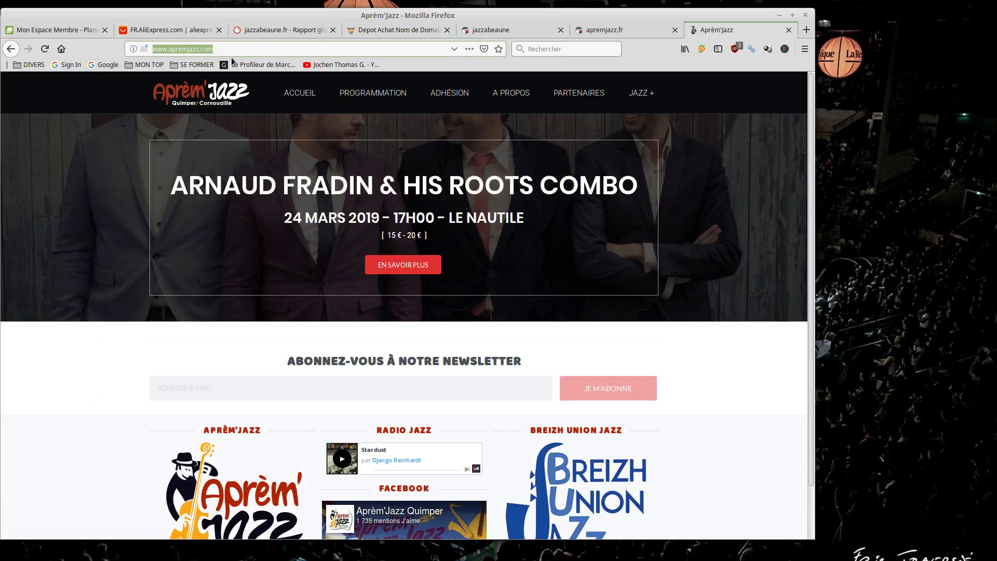
# Close the apremjazz.com and apremjazz.fr pages and return to the PlanetHoster hosting portfolio
pyautogui.click(789, 30)
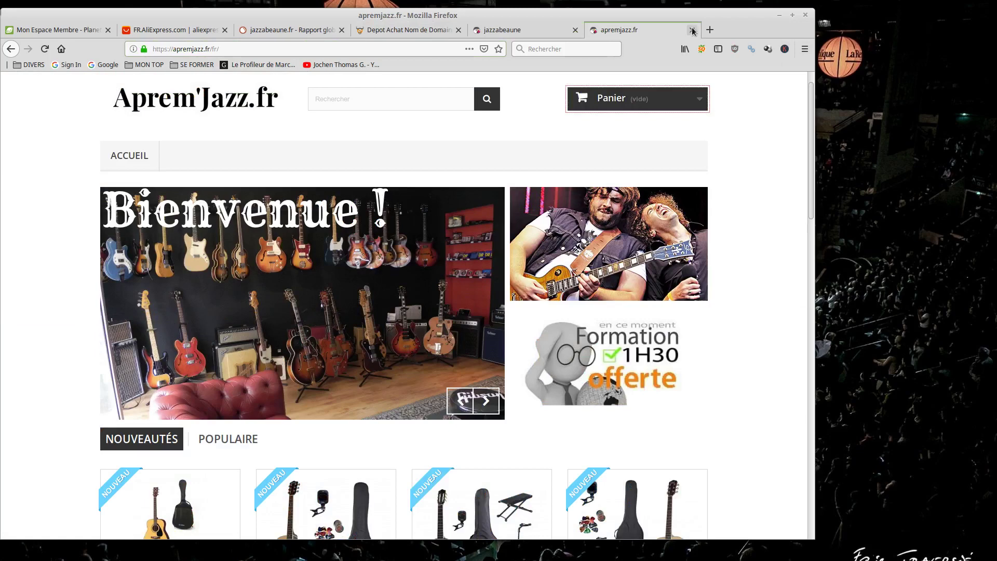
pyautogui.click(692, 30)
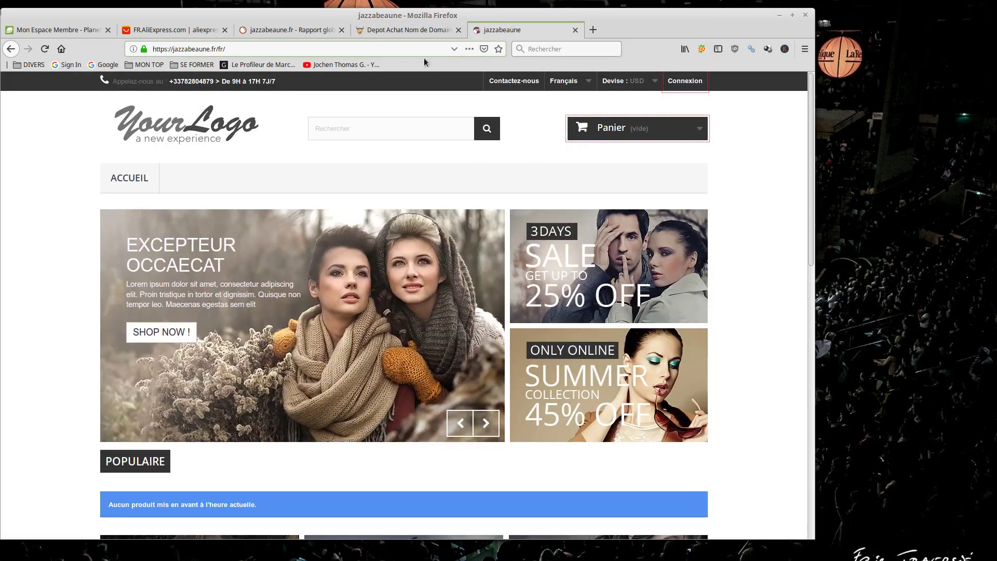
pyautogui.click(289, 30)
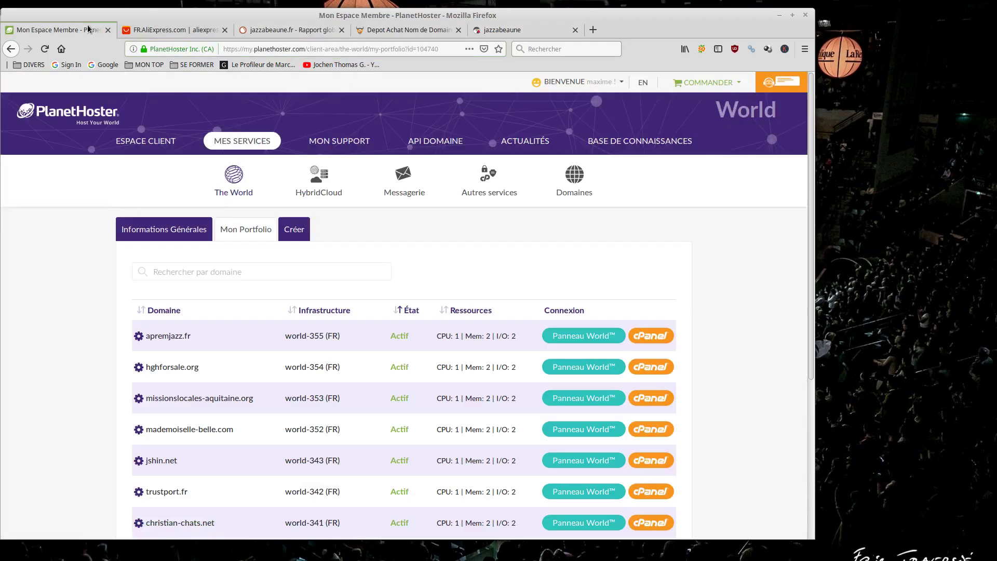
pyautogui.click(58, 30)
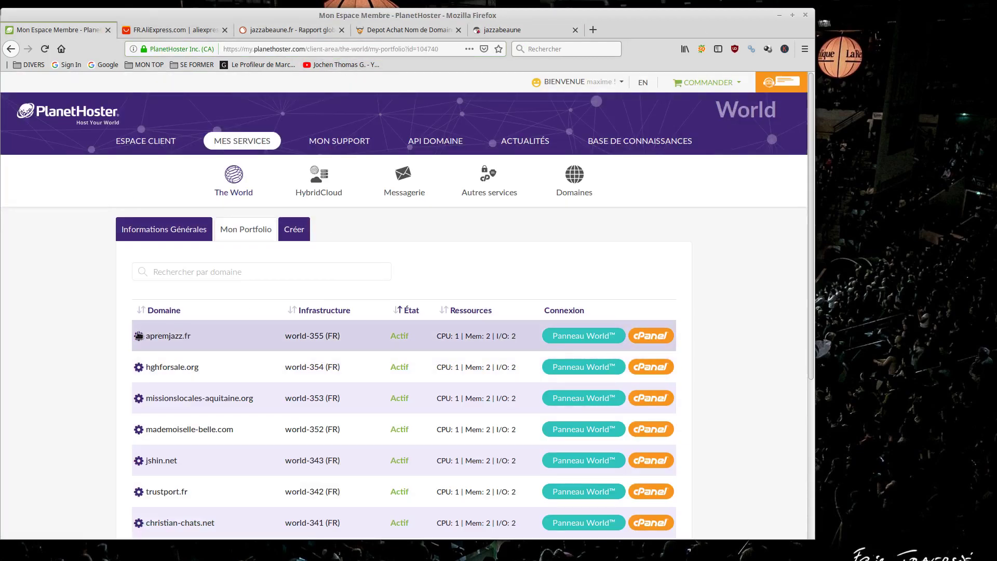
# Check the World accounts in the portfolio, start creating a new one and choose the France Paris datacenter
pyautogui.scroll(-3, 134, 340)
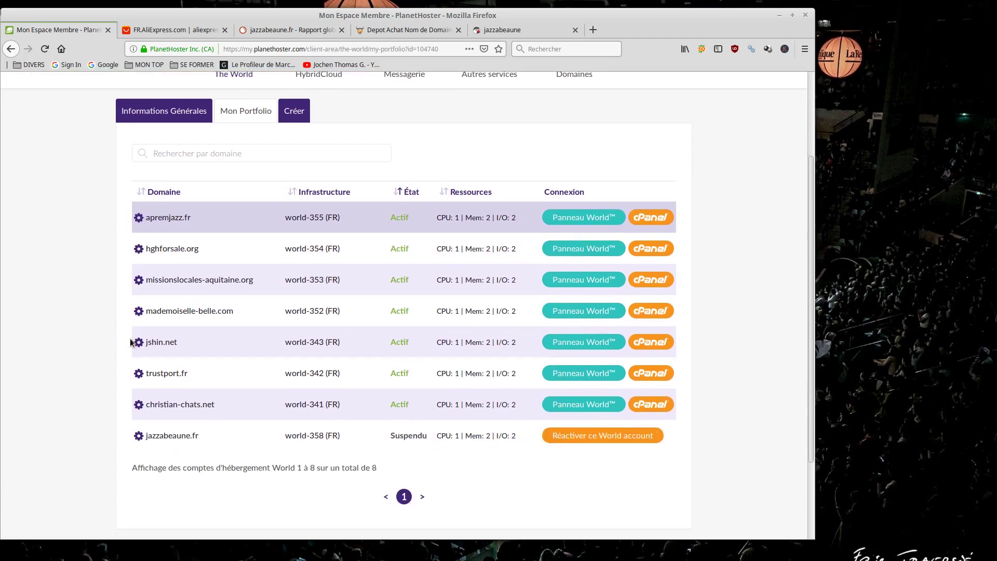
pyautogui.scroll(3, 107, 340)
pyautogui.click(297, 232)
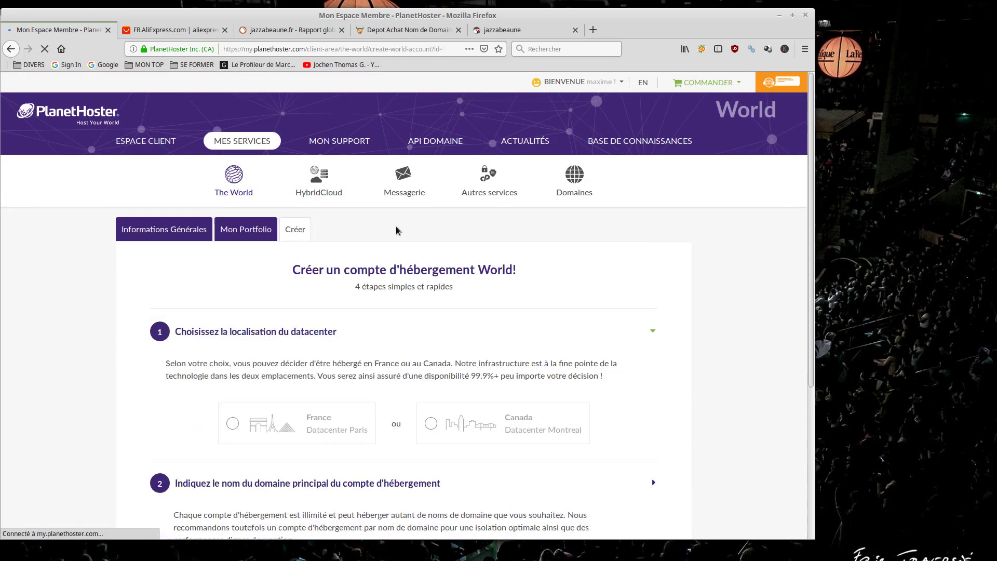
pyautogui.scroll(-2, 270, 312)
pyautogui.scroll(-1, 271, 316)
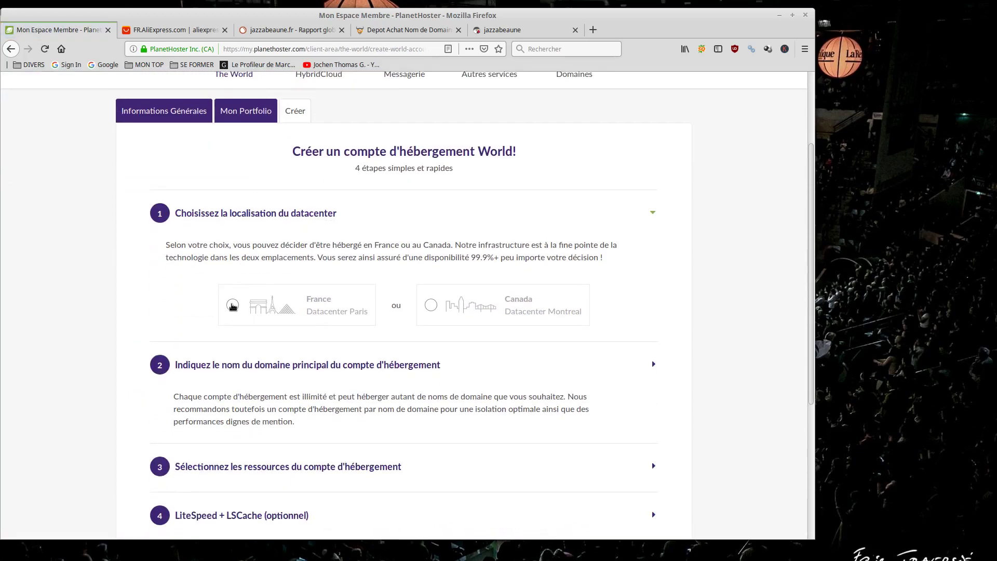
pyautogui.click(233, 307)
pyautogui.scroll(-1, 556, 288)
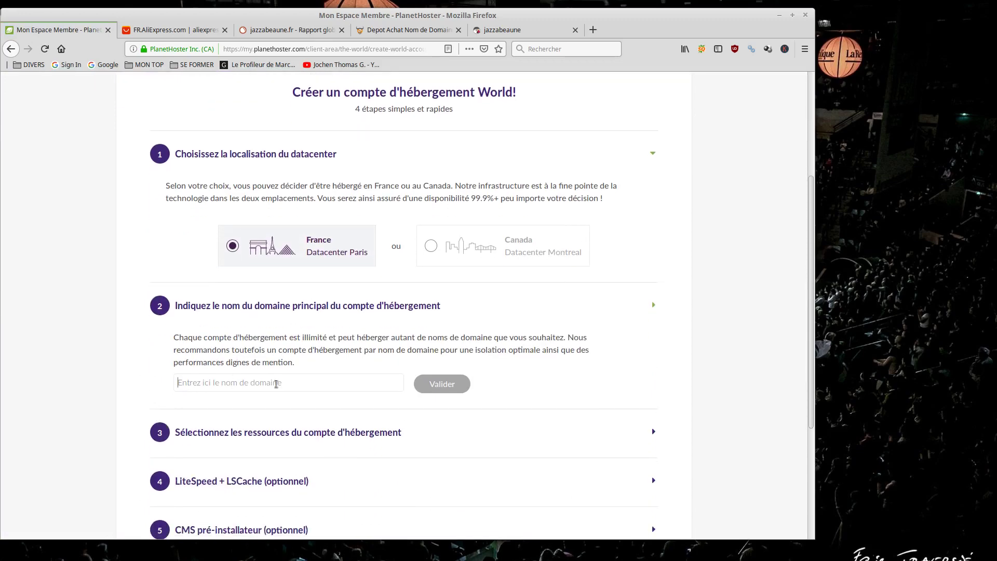
# Copy the domain name jazzabeaune.fr from the web address of the open jazzabeaune shop page
pyautogui.click(276, 384)
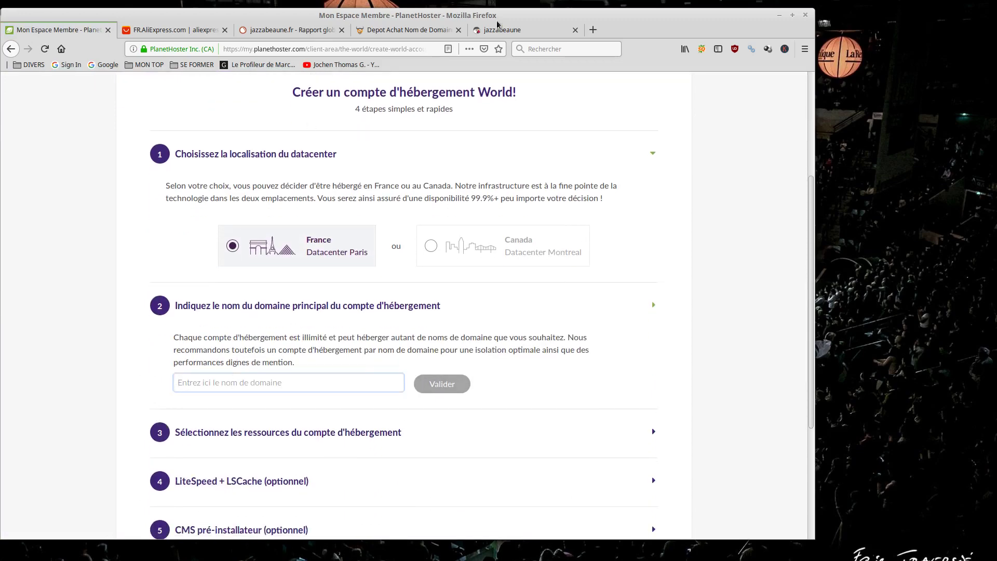
pyautogui.click(497, 30)
pyautogui.moveTo(217, 49); pyautogui.dragTo(173, 50)
pyautogui.rightClick(186, 50)
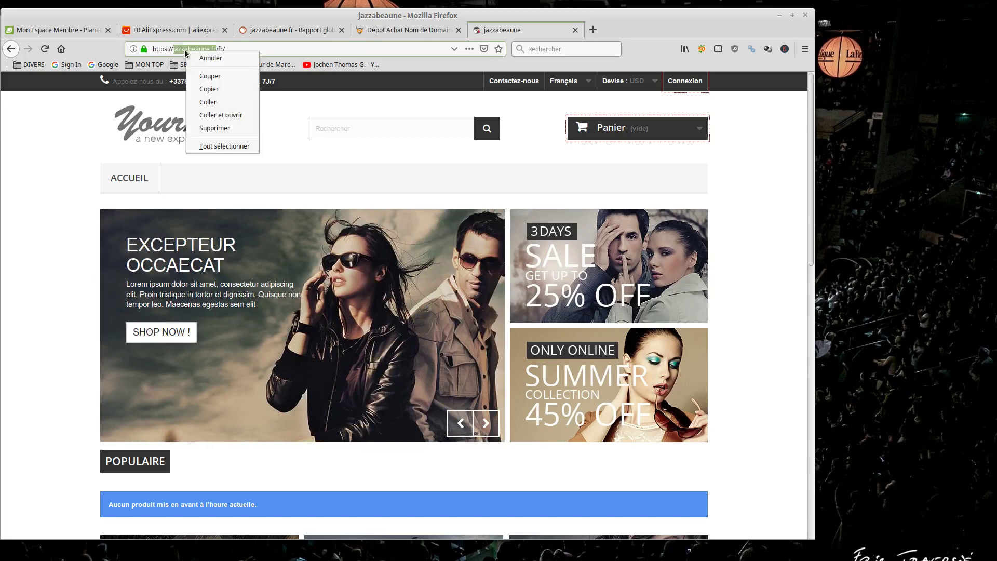
pyautogui.click(217, 97)
# Enter jazzabeaune.fr as the main domain of the new World hosting account and validate it
pyautogui.click(75, 31)
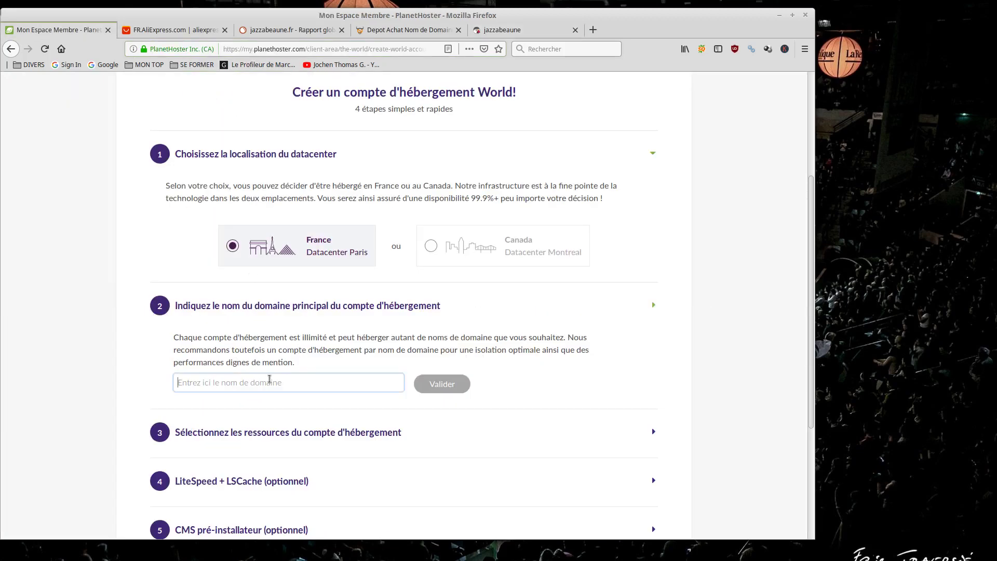
pyautogui.rightClick(270, 380)
pyautogui.click(306, 253)
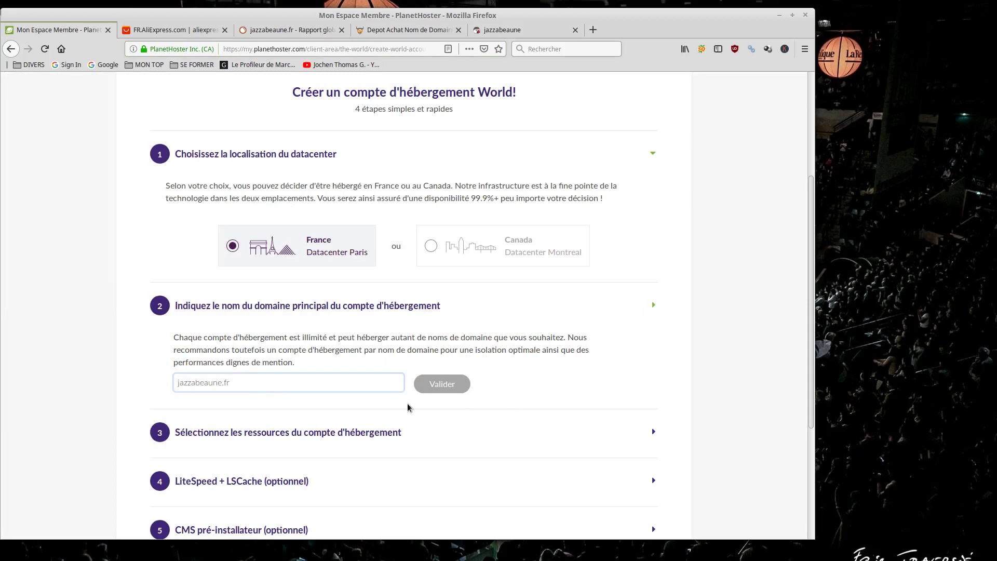
pyautogui.moveTo(248, 387); pyautogui.dragTo(88, 381)
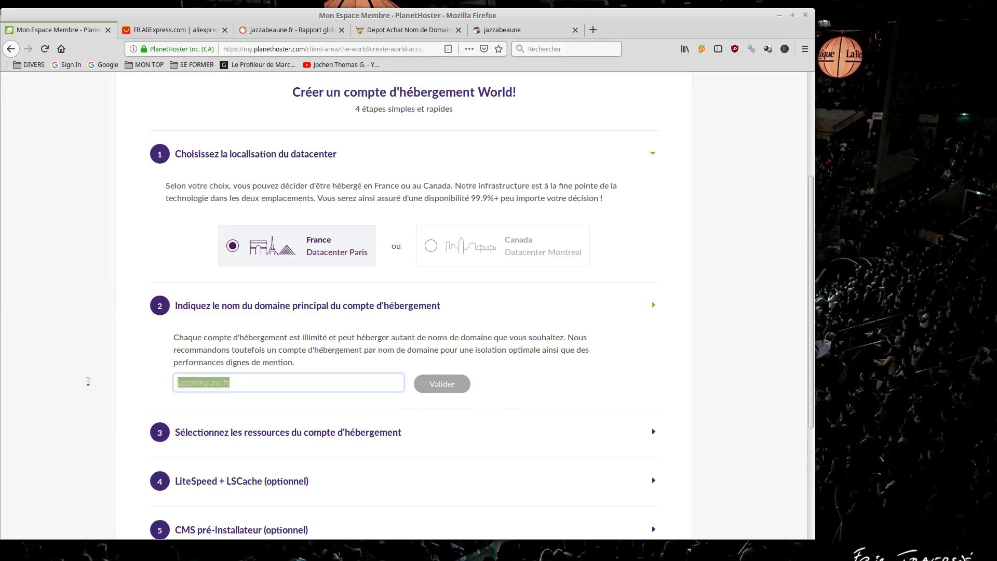
pyautogui.click(525, 379)
pyautogui.click(434, 387)
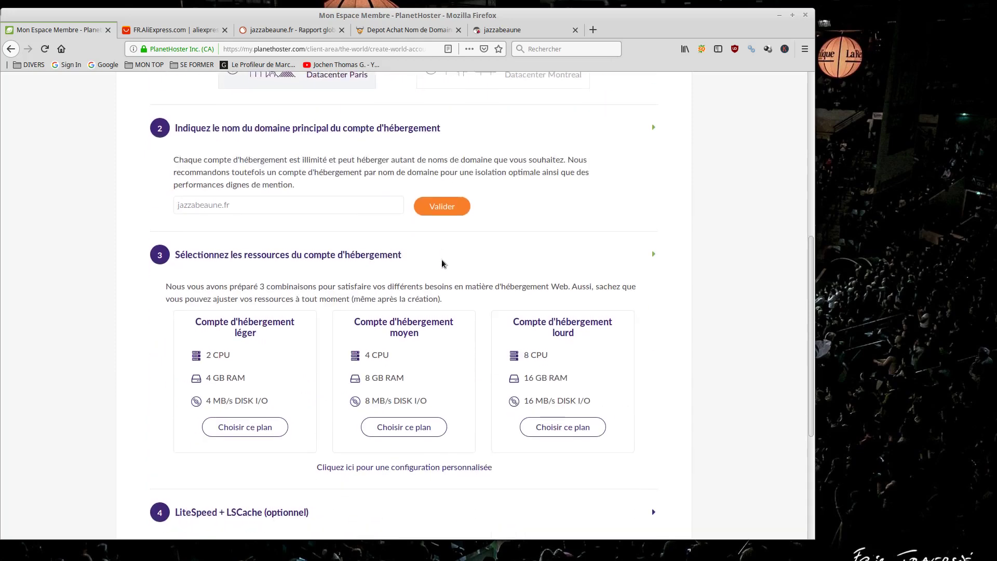
# Configure a custom plan with 1 CPU, 2 GB RAM and 2 MB/s disk I/O, and create the account without a pre-installed CMS
pyautogui.scroll(-3, 415, 338)
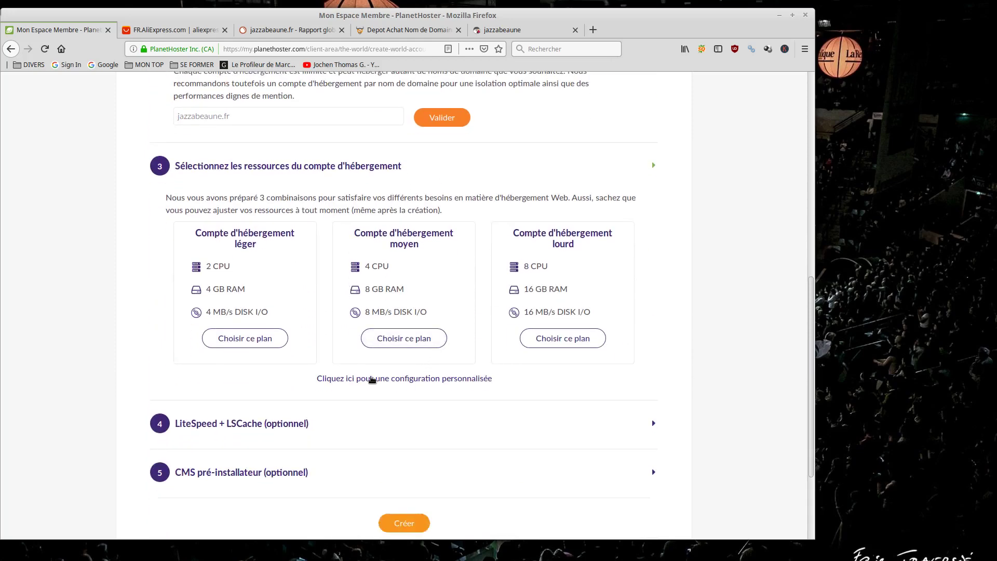
pyautogui.click(374, 380)
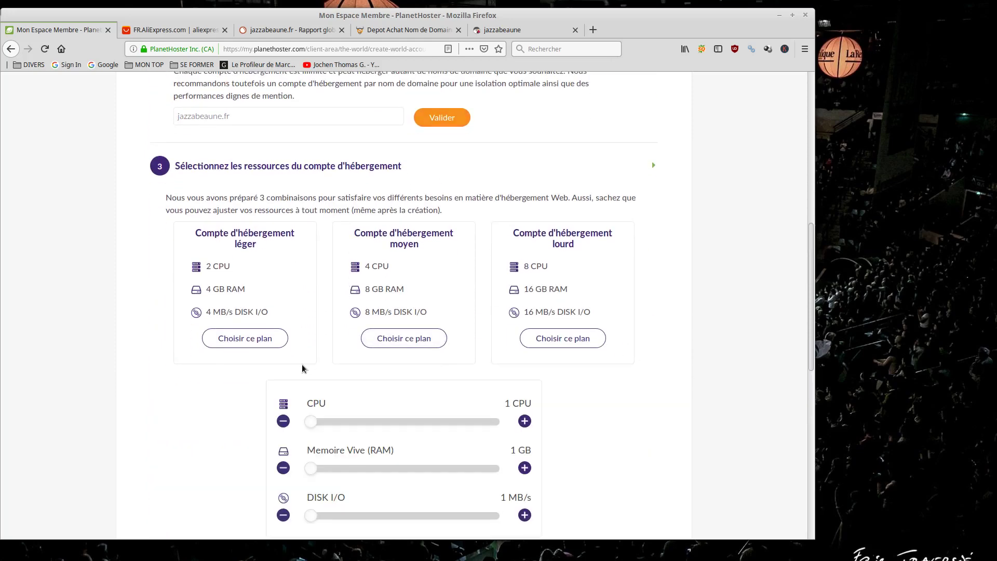
pyautogui.scroll(-5, 205, 369)
pyautogui.scroll(-3, 205, 368)
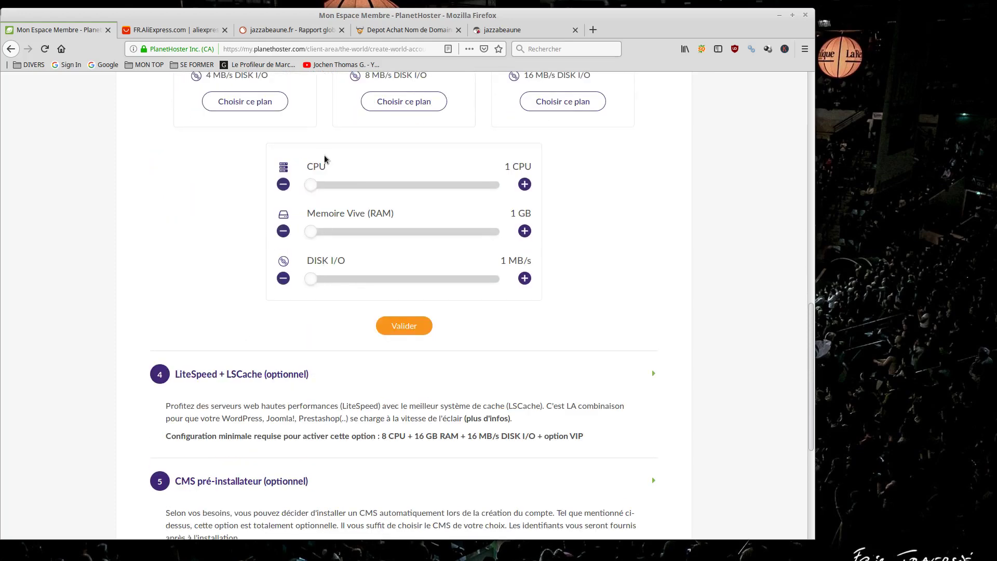
pyautogui.click(318, 234)
pyautogui.moveTo(312, 280); pyautogui.dragTo(319, 280)
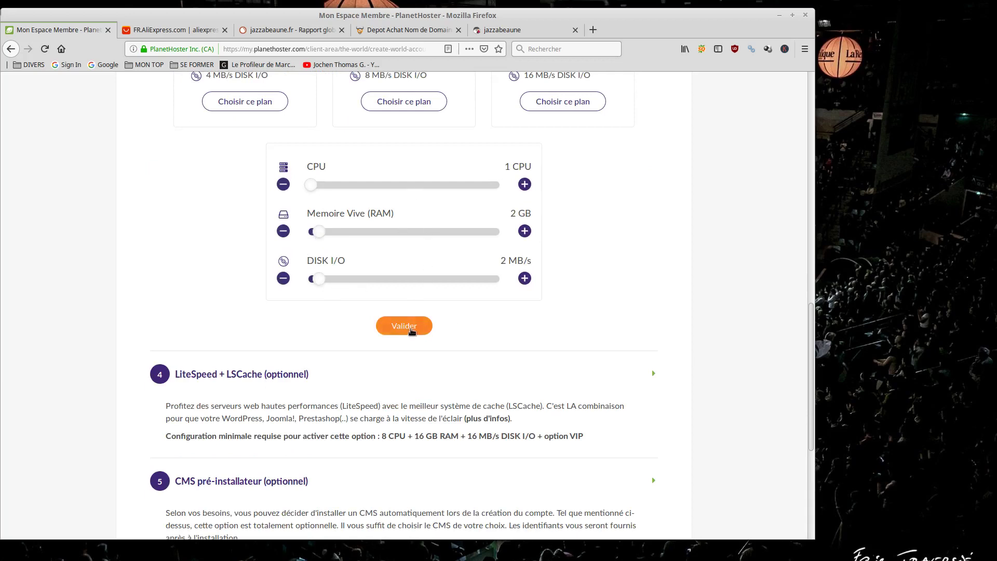
pyautogui.click(404, 327)
pyautogui.scroll(-1, 211, 451)
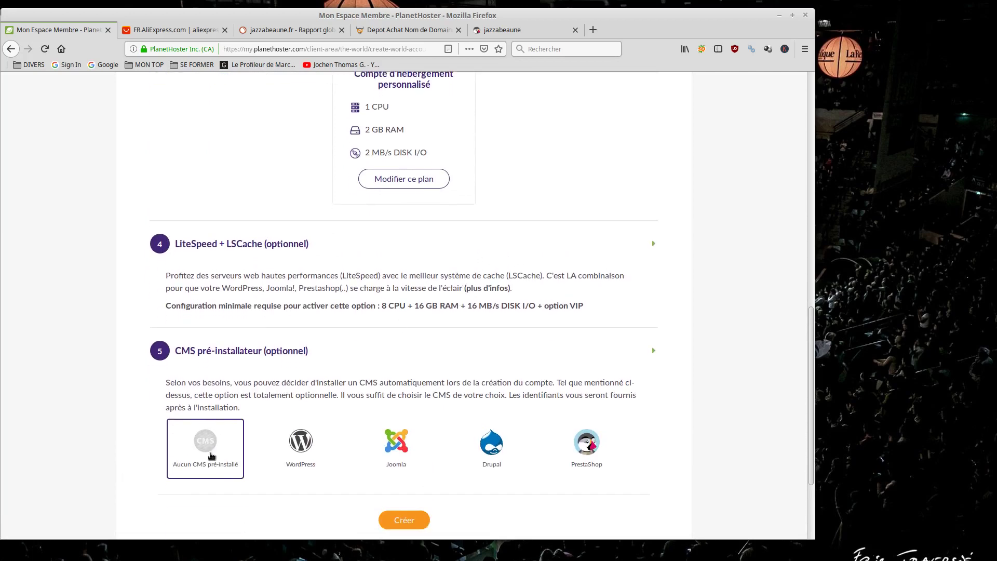
pyautogui.click(404, 521)
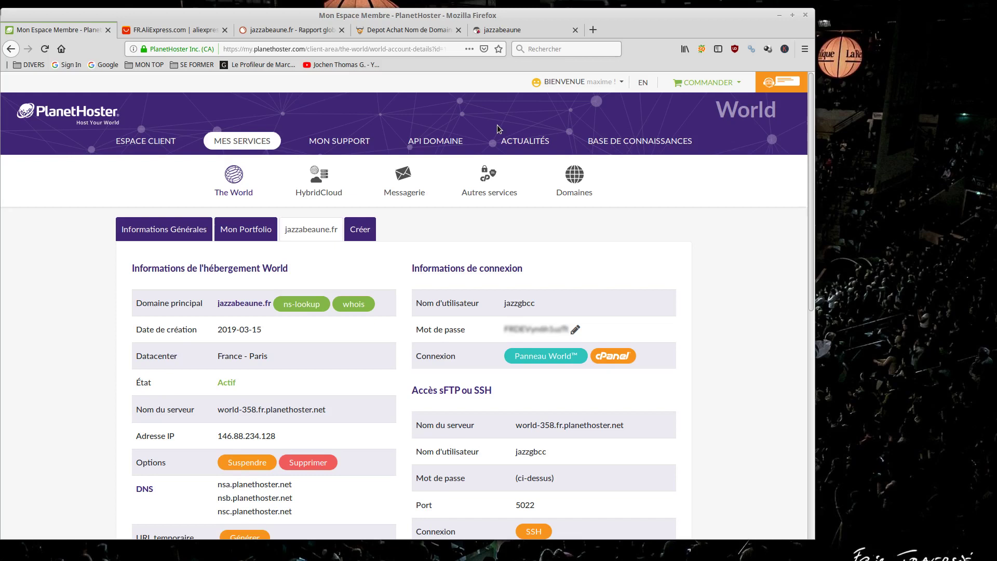
# Review the jazzabeaune.fr hosting account's server, DNS and connection details and its CPU, RAM and disk I/O settings
pyautogui.scroll(-3, 312, 218)
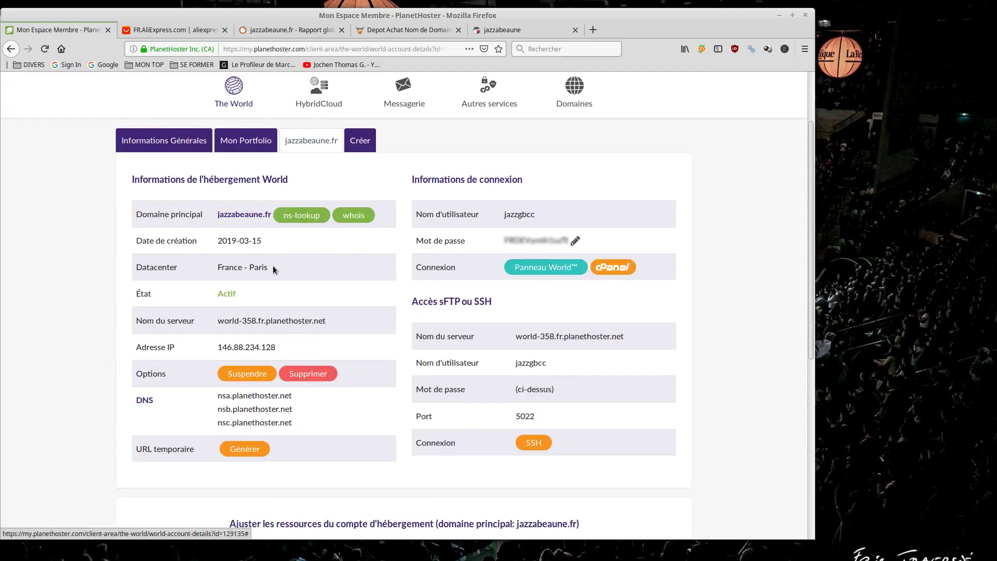
pyautogui.scroll(-2, 275, 265)
pyautogui.scroll(2, 276, 264)
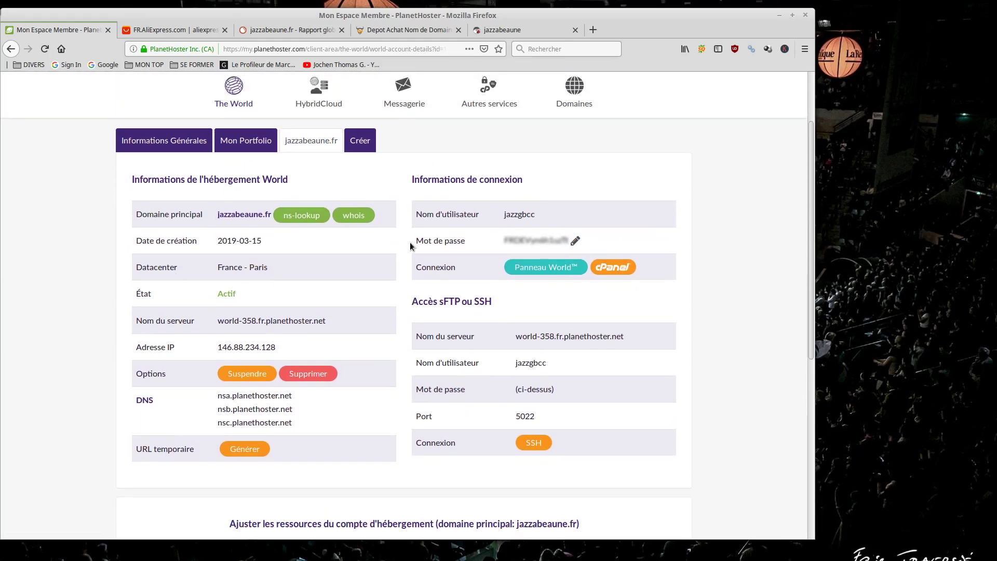
pyautogui.scroll(-5, 410, 242)
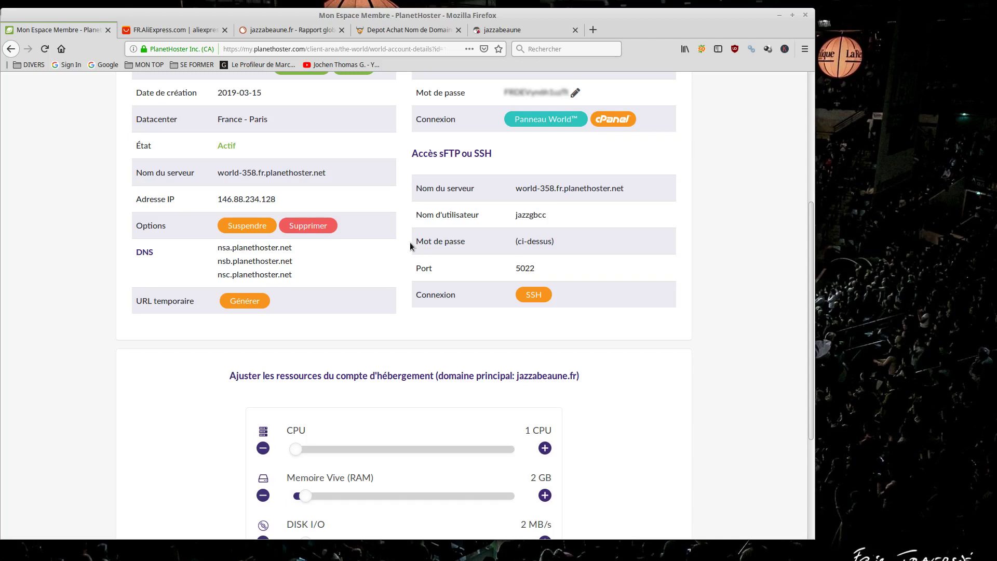
pyautogui.scroll(-3, 409, 242)
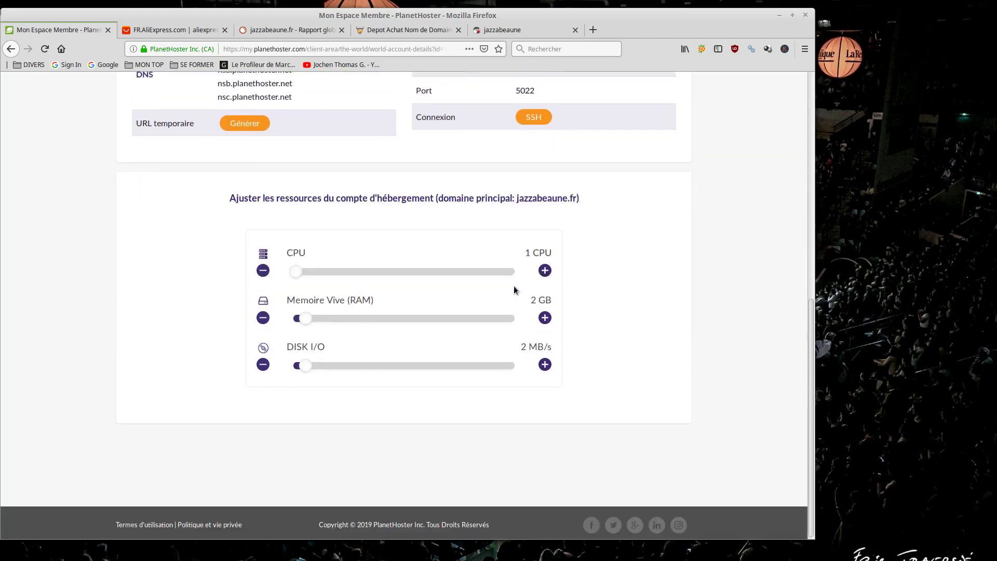
pyautogui.scroll(1, 609, 230)
pyautogui.scroll(-1, 468, 290)
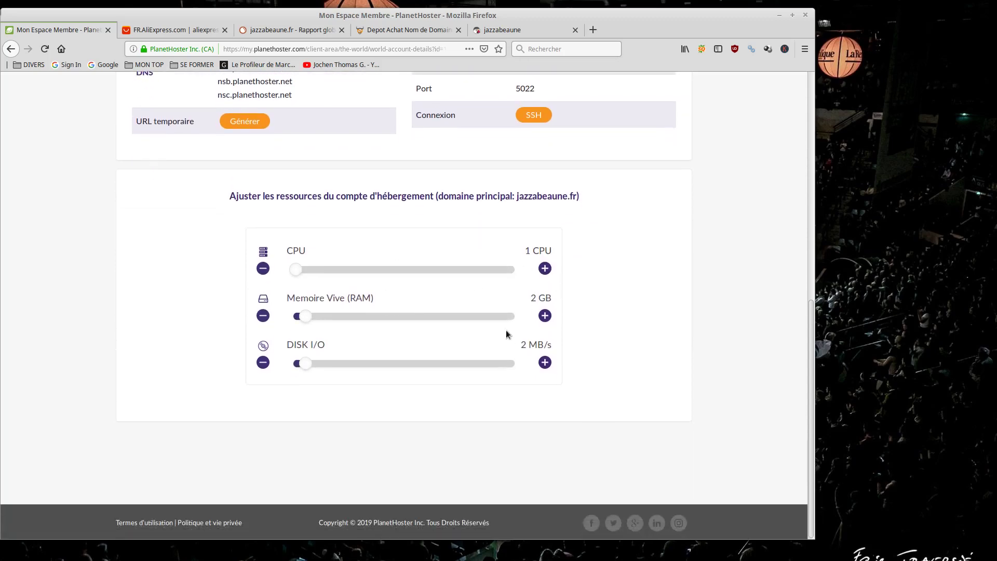
pyautogui.scroll(6, 660, 290)
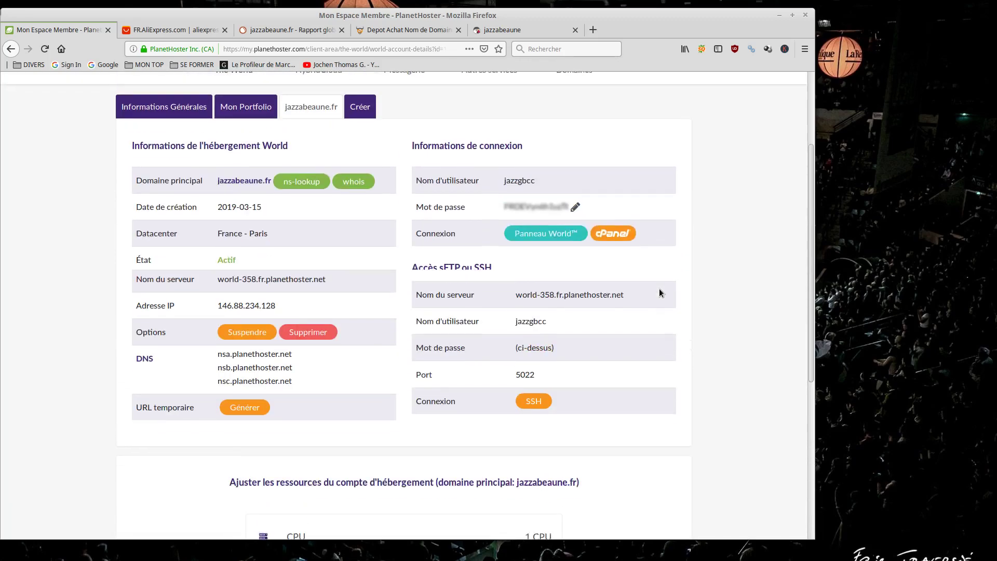
# Open the World panel of the jazzabeaune.fr account and go to its CMS/Applications catalogue
pyautogui.click(556, 239)
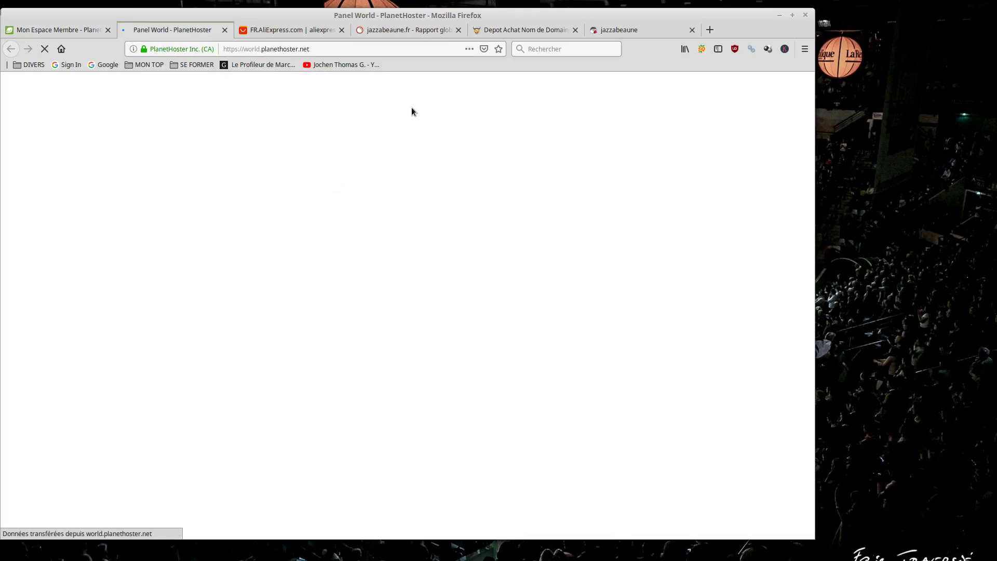
pyautogui.click(293, 30)
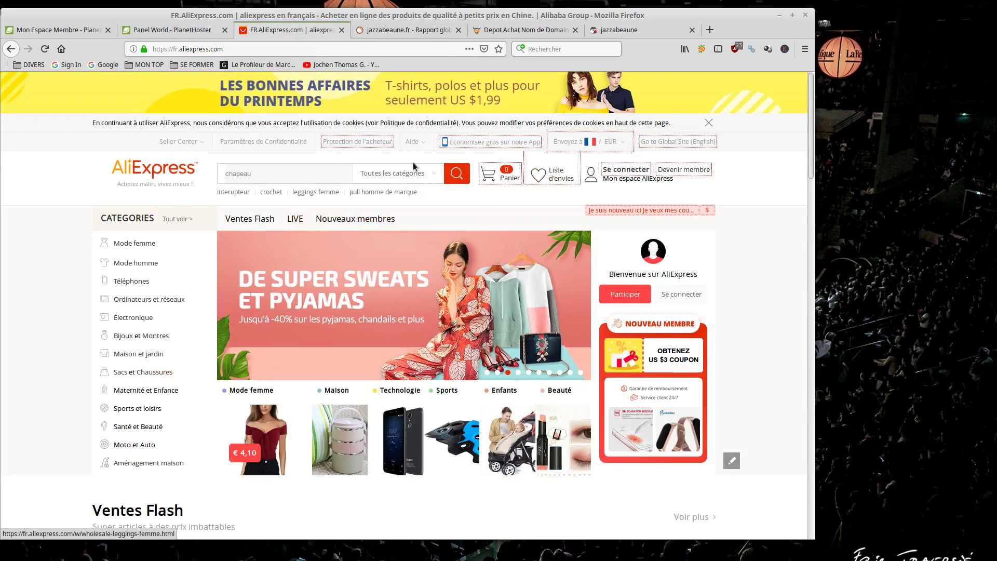
pyautogui.click(166, 30)
pyautogui.scroll(-2, 249, 154)
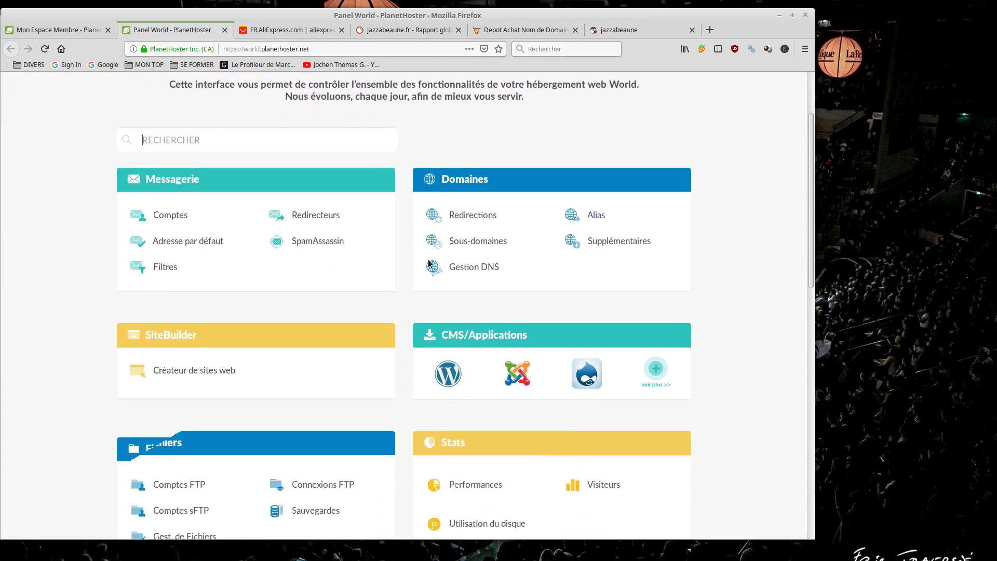
pyautogui.scroll(-1, 442, 269)
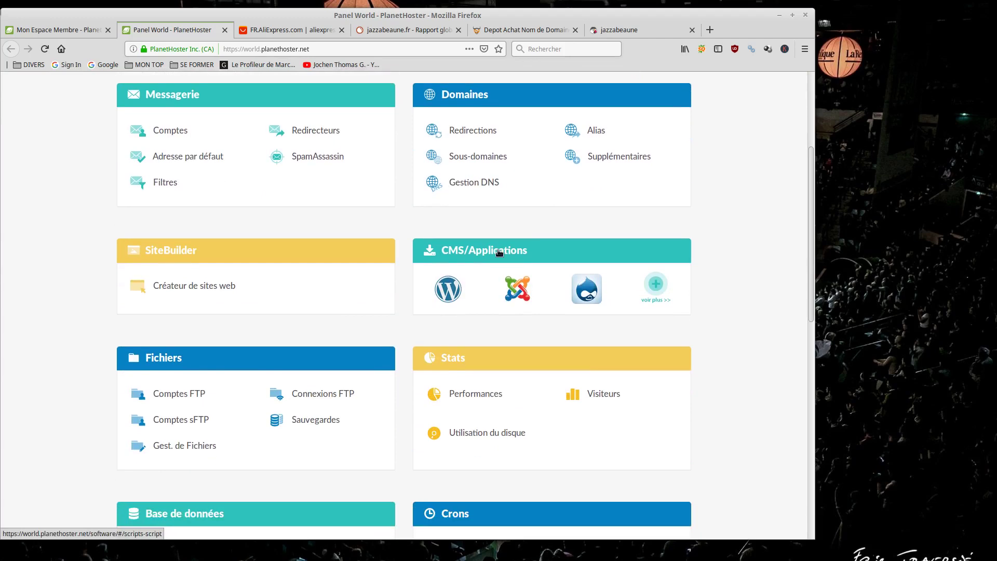
pyautogui.click(499, 253)
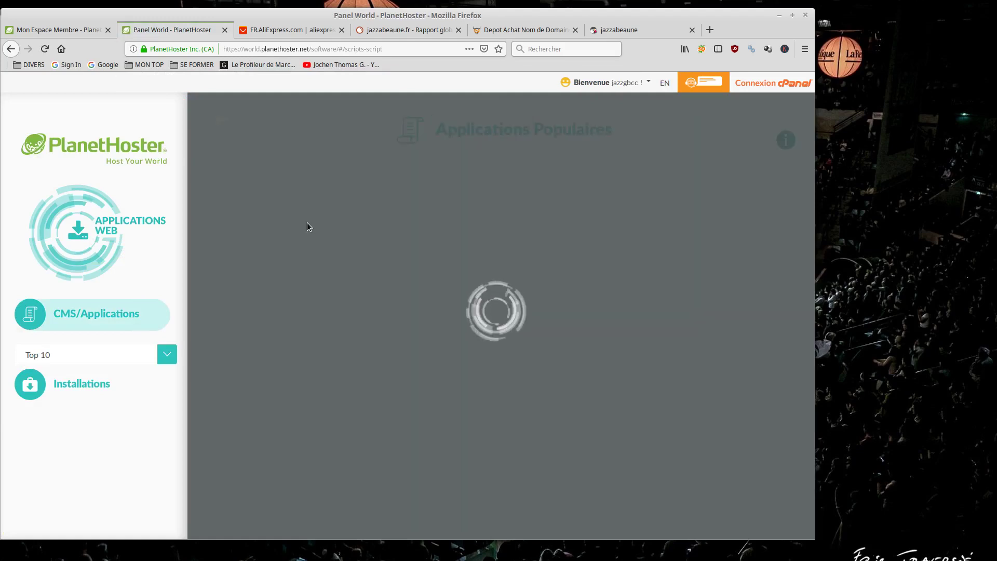
# Reload the old jazzabeaune.fr shop page to check it, and close it
pyautogui.click(622, 29)
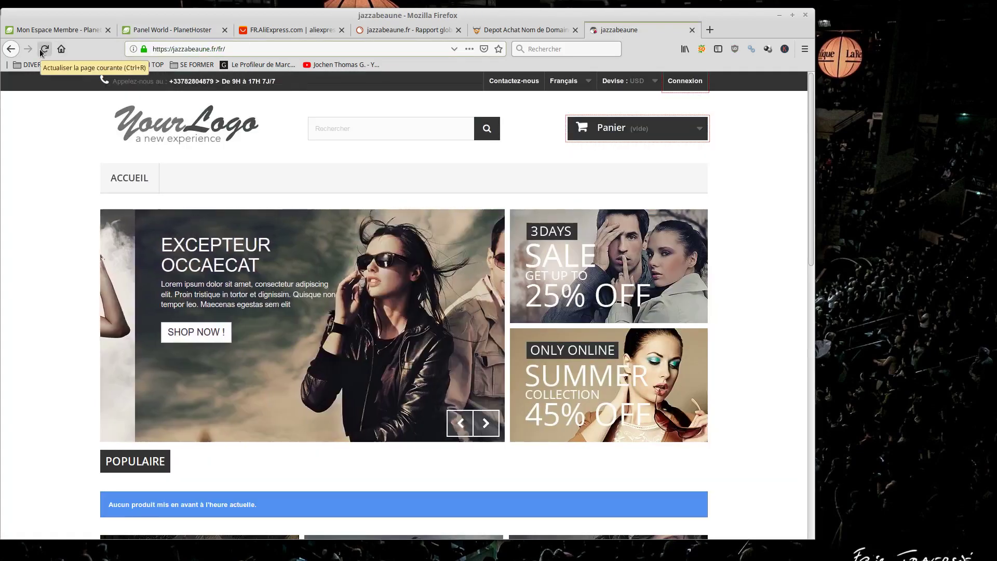
pyautogui.click(42, 51)
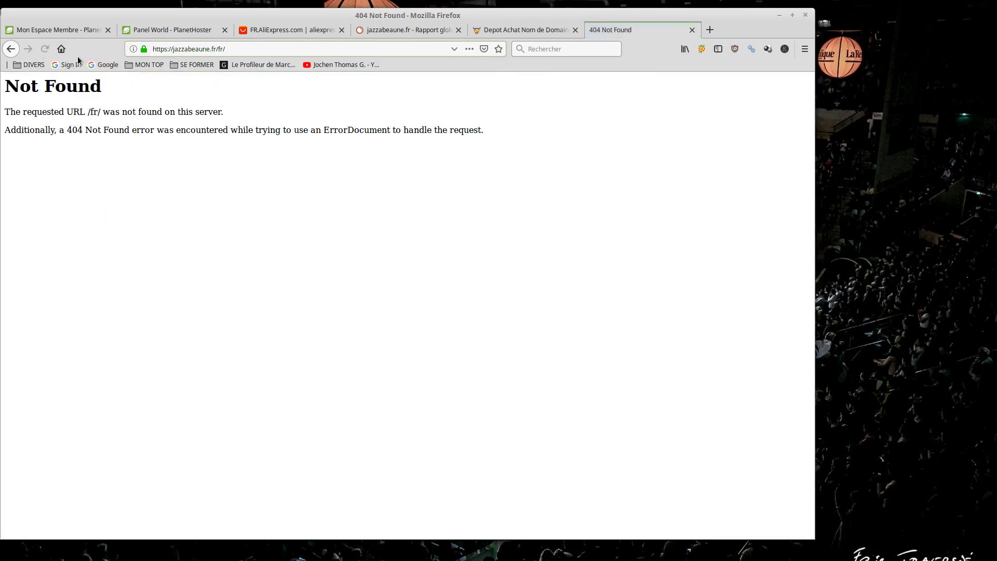
pyautogui.click(692, 32)
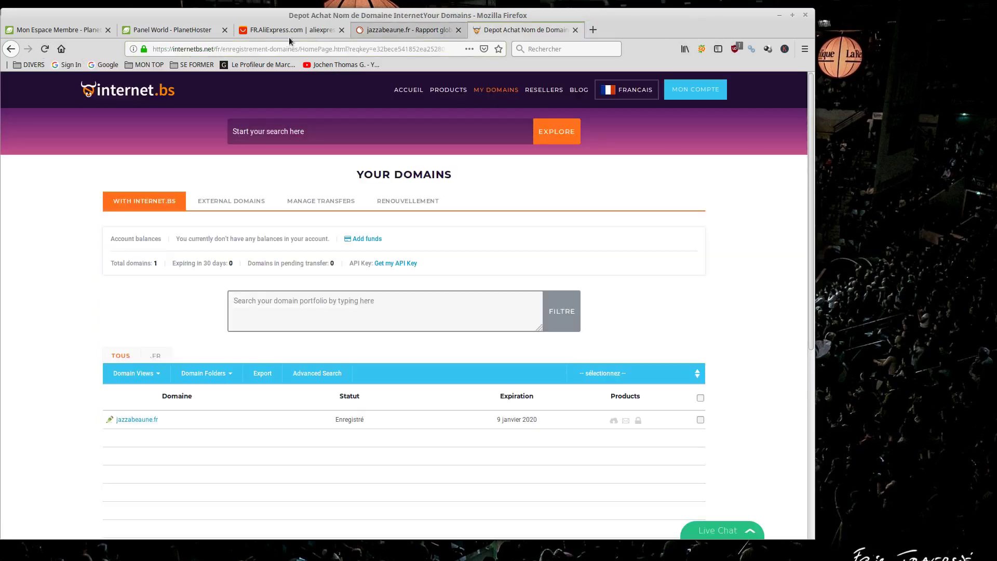
# Return to the World panel and start a PrestaShop installation from the popular applications
pyautogui.click(176, 30)
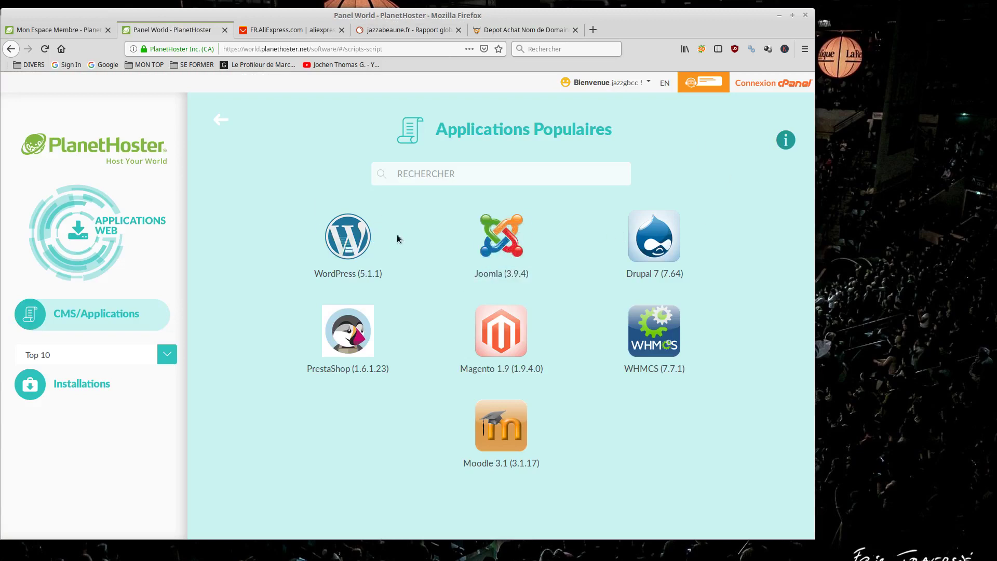
pyautogui.moveTo(348, 337)
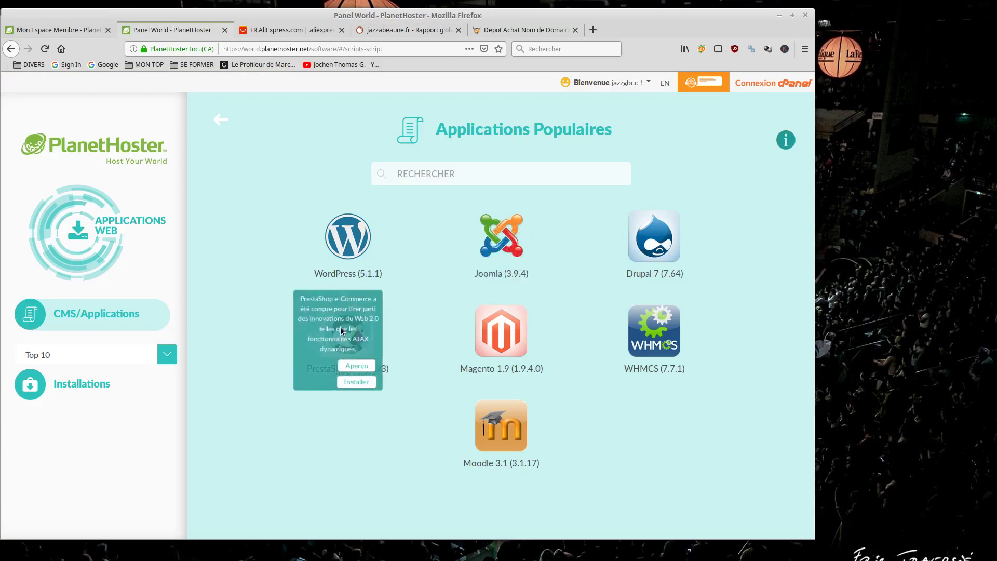
pyautogui.click(354, 384)
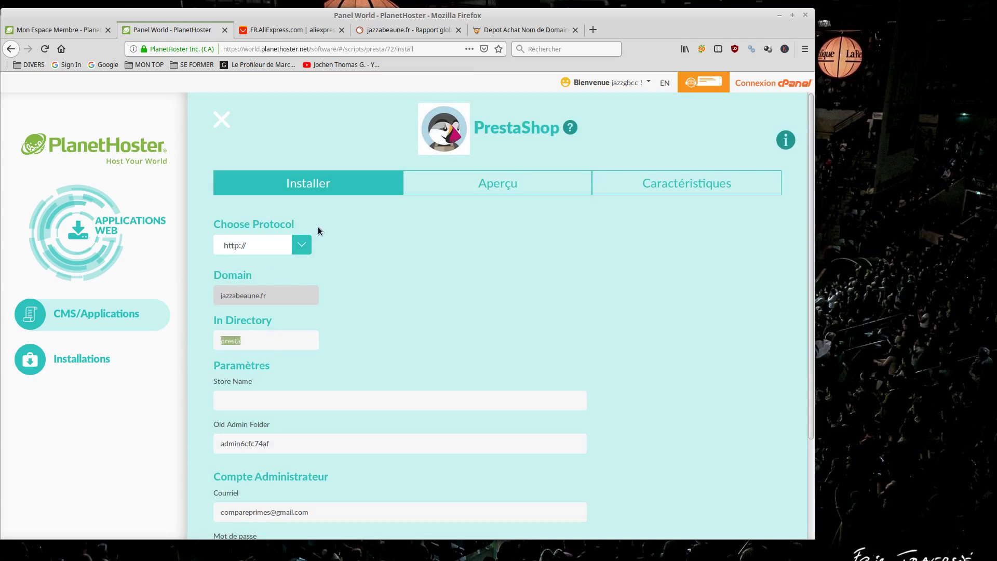
pyautogui.click(294, 248)
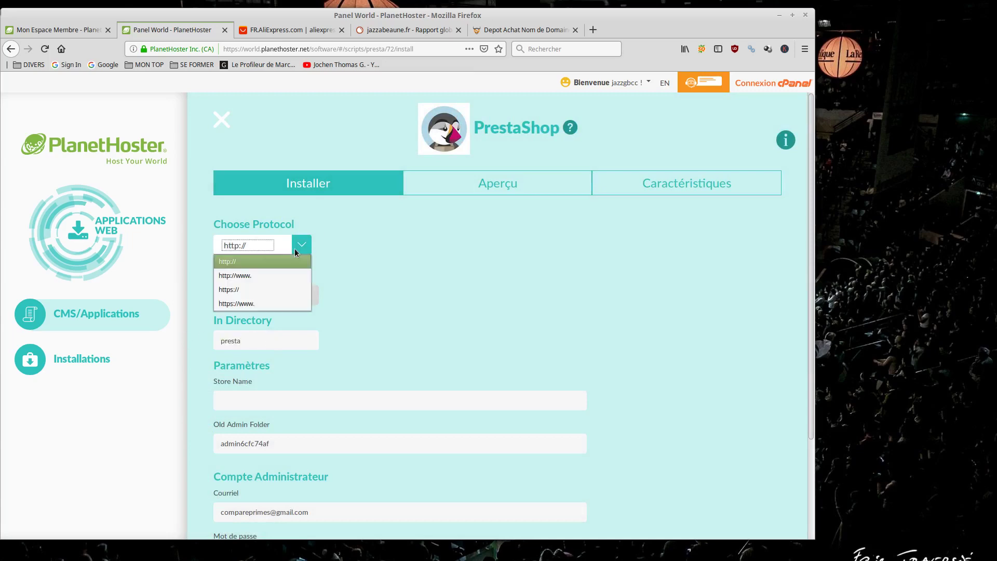
pyautogui.click(251, 292)
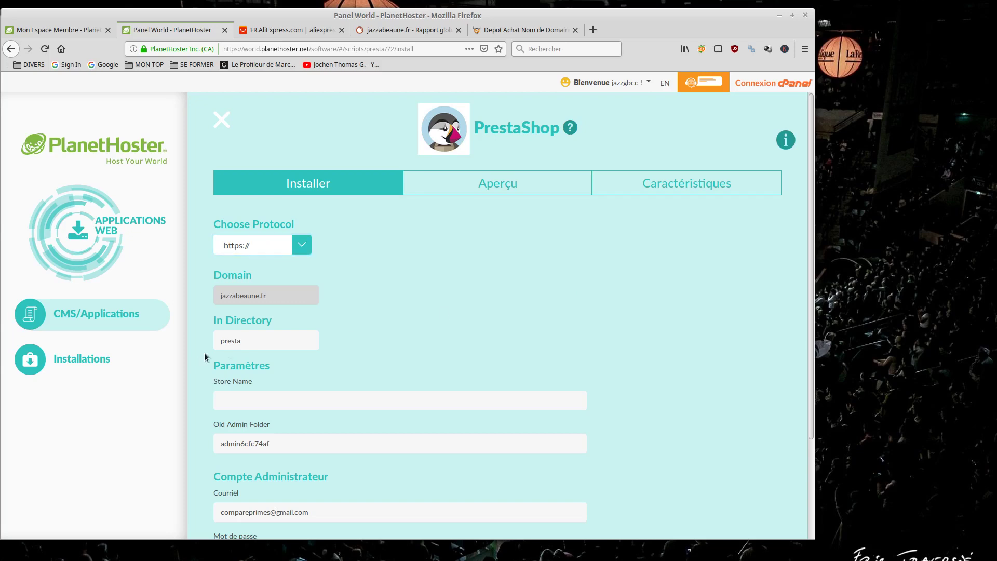
pyautogui.moveTo(266, 342); pyautogui.dragTo(201, 342)
pyautogui.press('BackSpace')
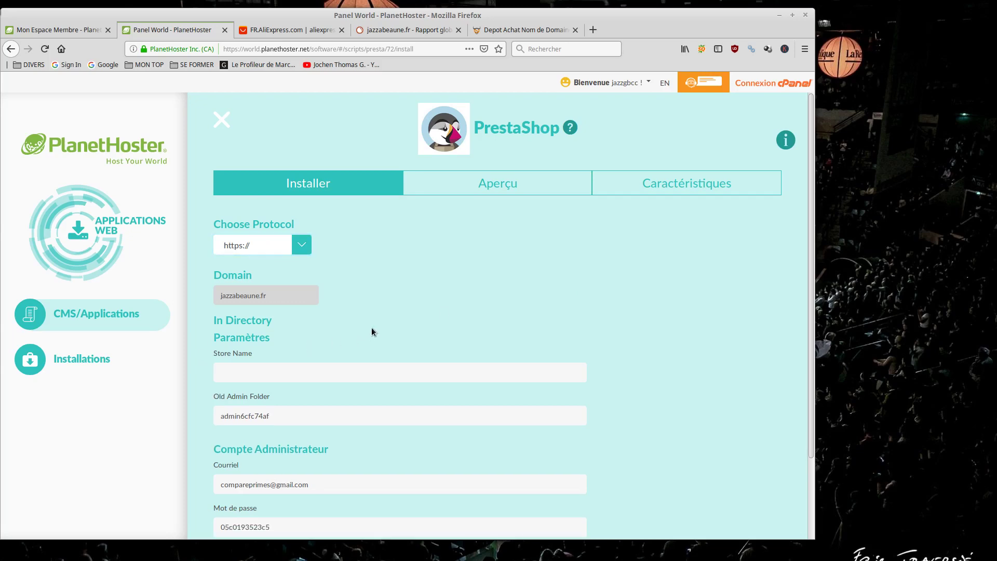
# Name the store jazzabeaune.fr, and launch the PrestaShop installation after confirming that the administrator password has been copied
pyautogui.click(264, 371)
pyautogui.write('jazzabeaune.fr')
pyautogui.scroll(-3, 288, 338)
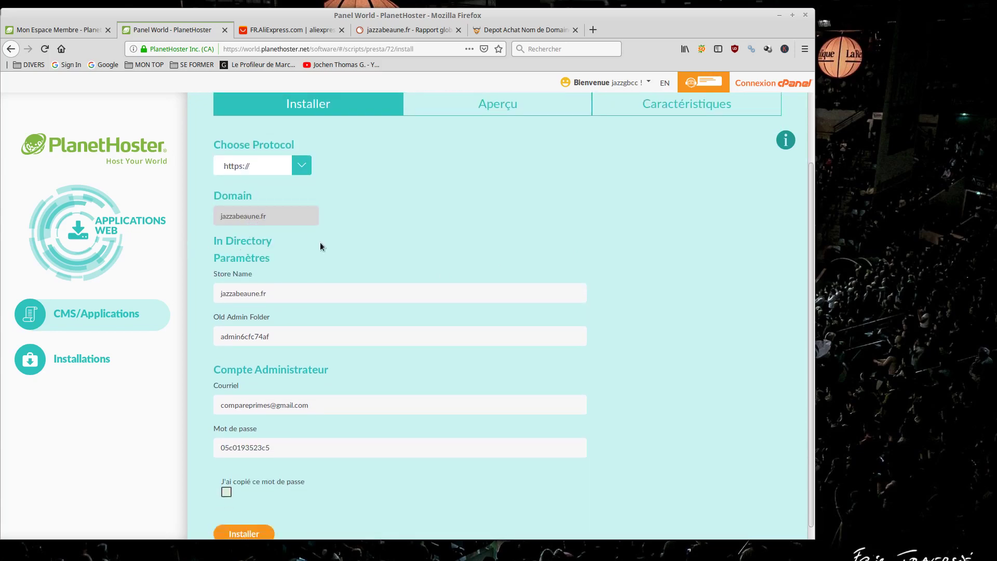
pyautogui.scroll(-1, 327, 230)
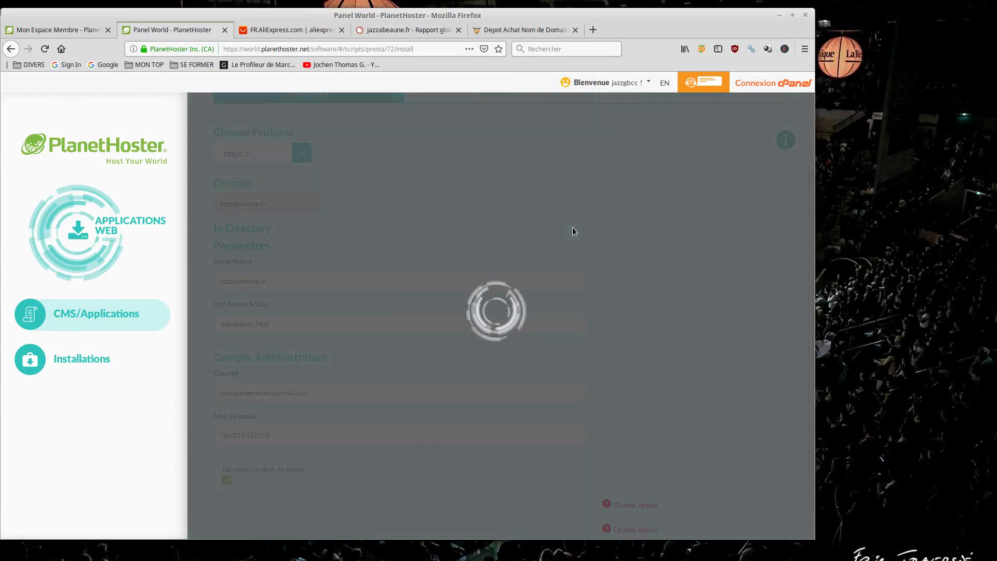
# Switch to the internet.bs page listing the registered domains
pyautogui.click(509, 30)
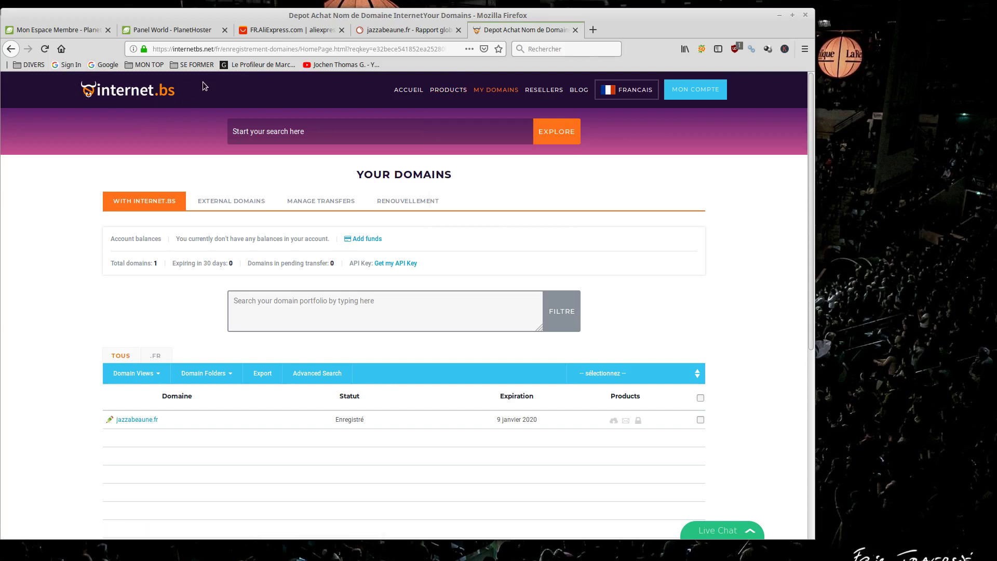
# Check the World hosting account details on PlanetHoster, and open the DNS list update page for jazzabeaune.fr on internet.bs
pyautogui.click(173, 36)
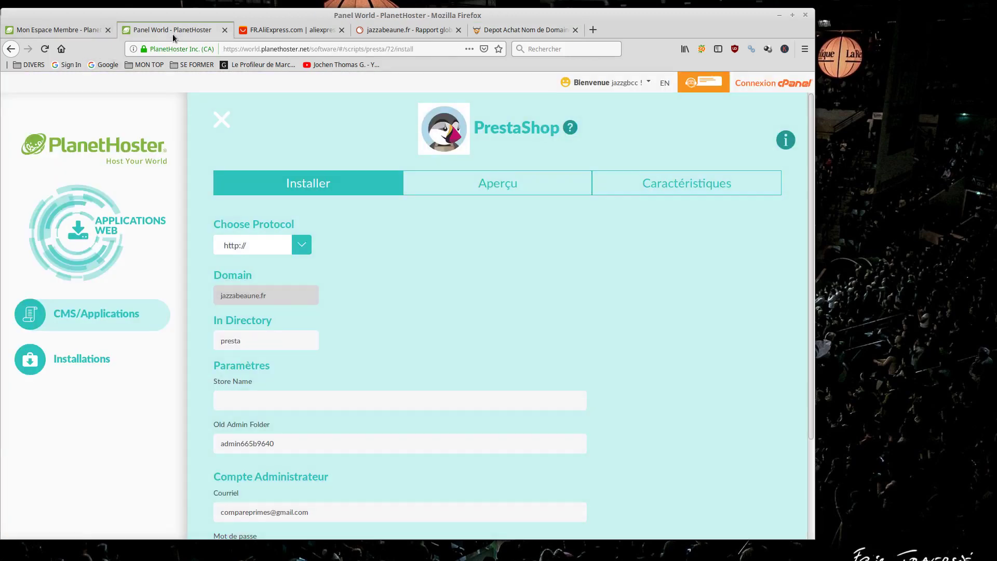
pyautogui.click(65, 32)
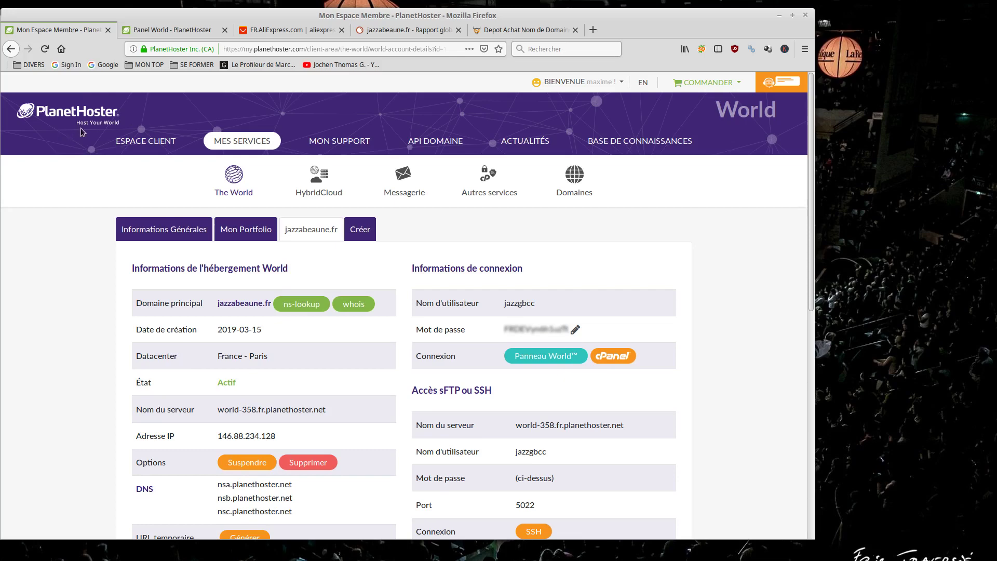
pyautogui.click(525, 30)
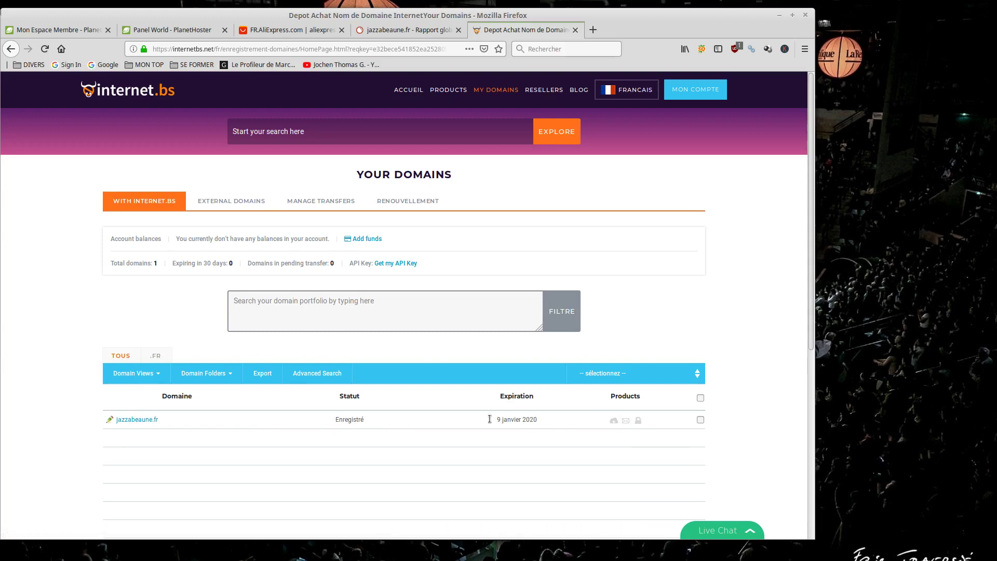
pyautogui.click(138, 422)
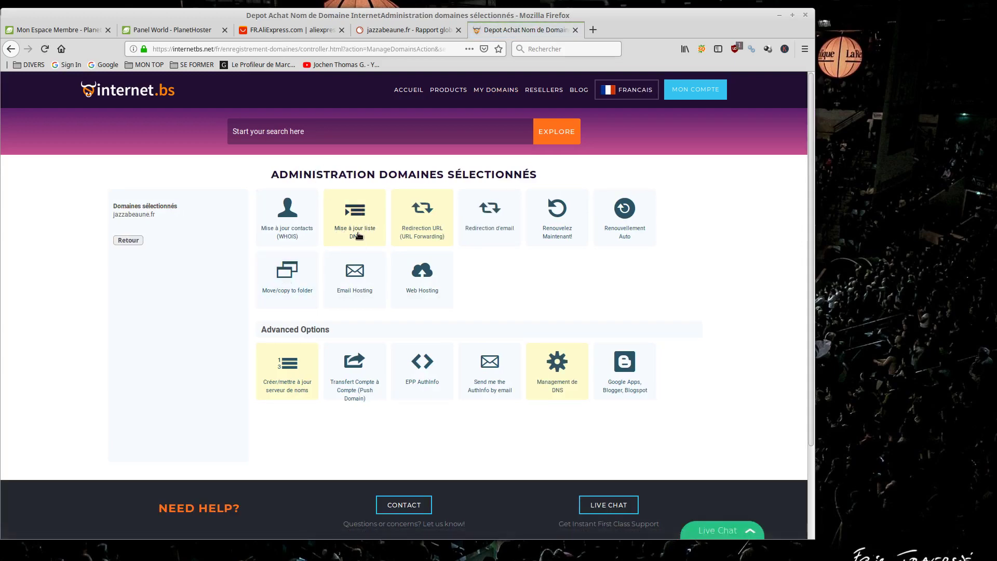
pyautogui.click(358, 236)
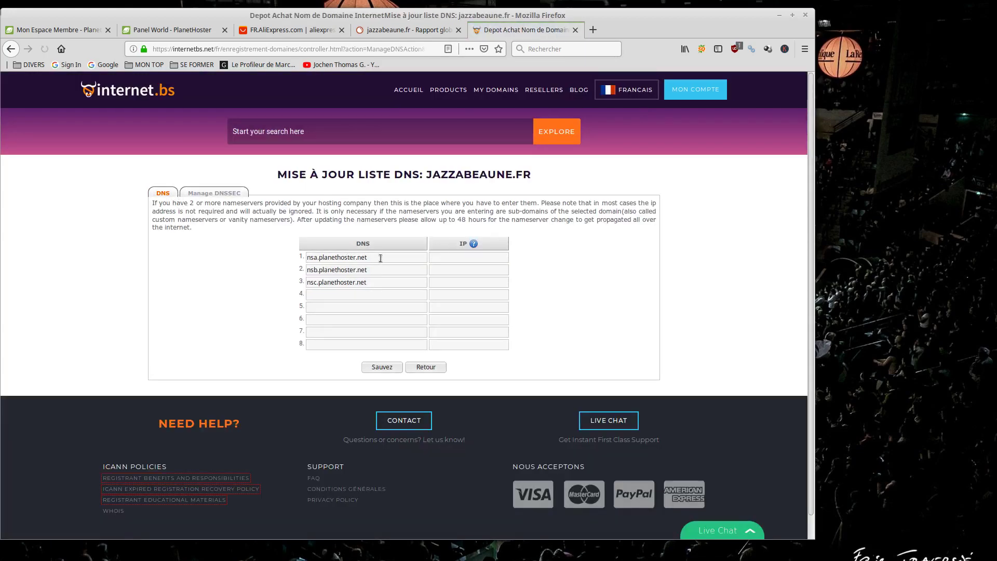
pyautogui.moveTo(376, 261); pyautogui.dragTo(305, 260)
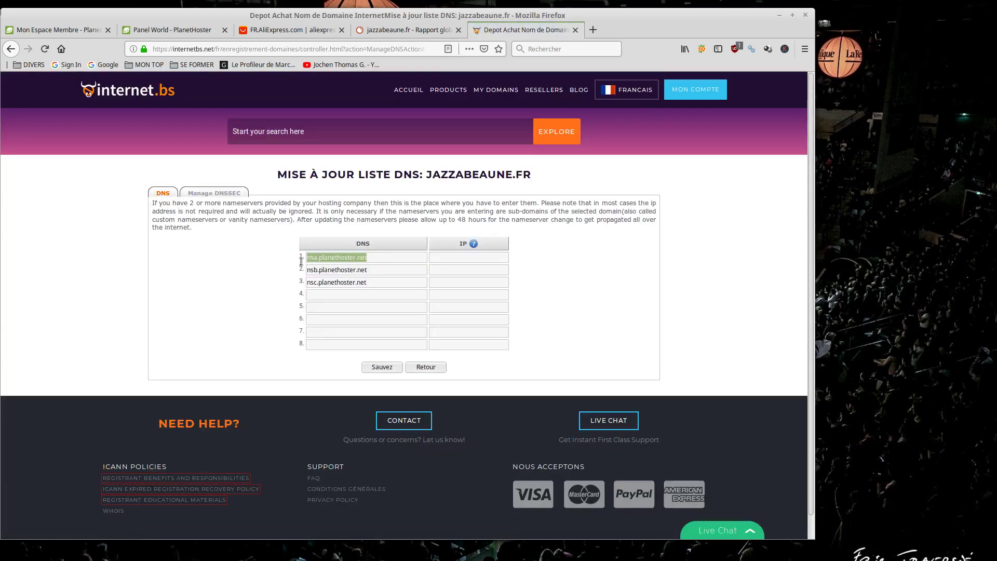
# Switch to the World panel and review the PrestaShop installation form and the application's overview
pyautogui.click(131, 32)
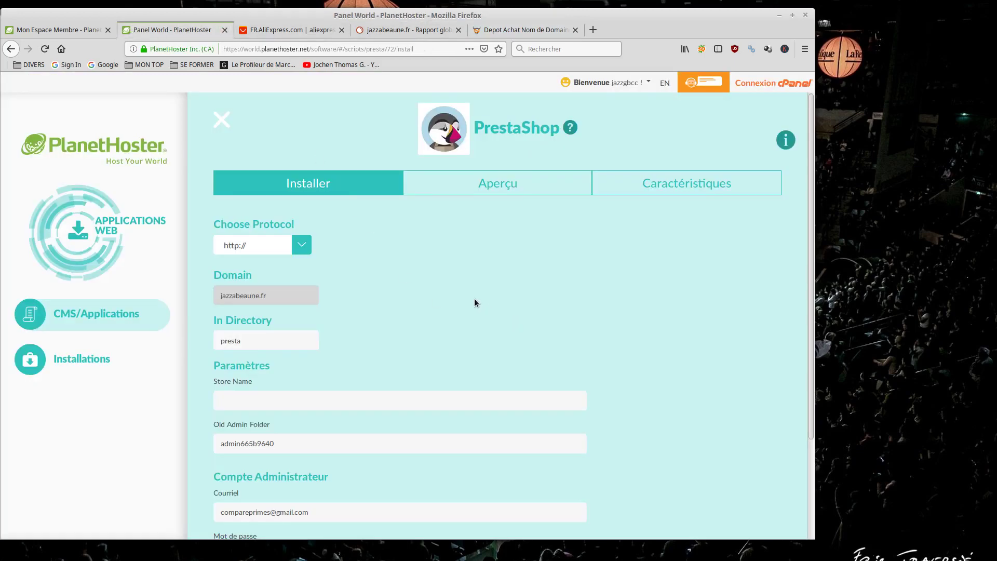
pyautogui.scroll(-3, 530, 292)
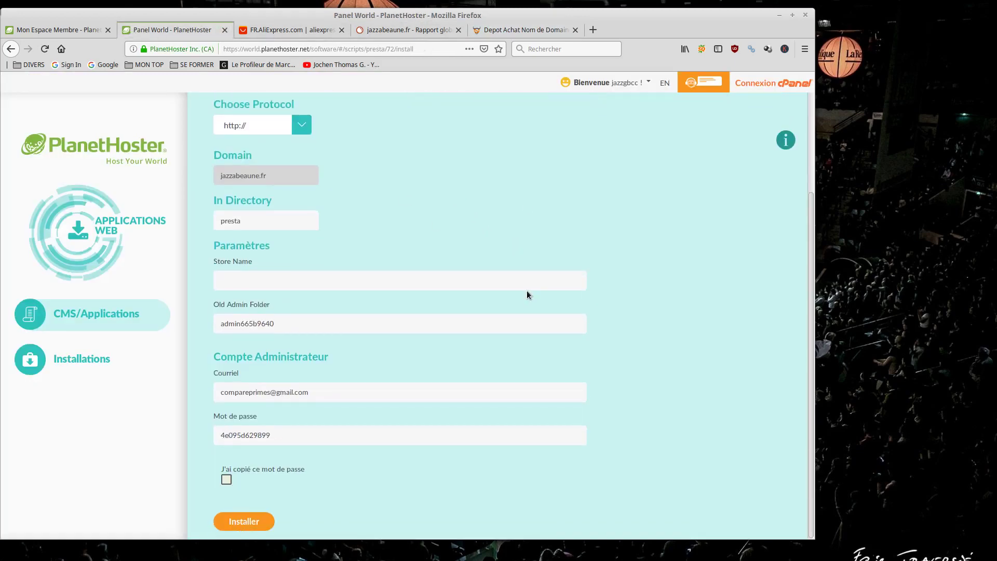
pyautogui.scroll(2, 527, 292)
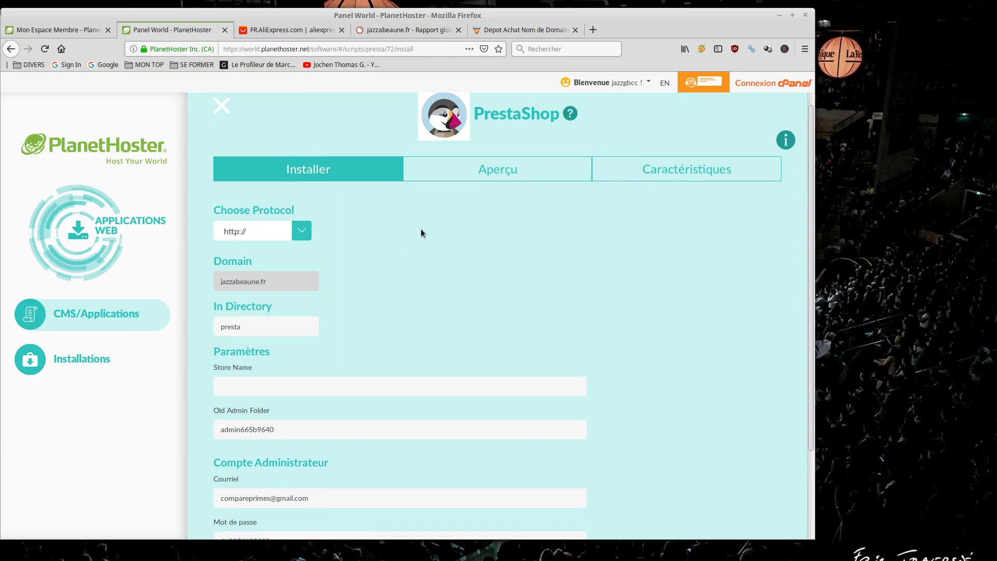
pyautogui.scroll(-3, 421, 229)
pyautogui.scroll(3, 421, 229)
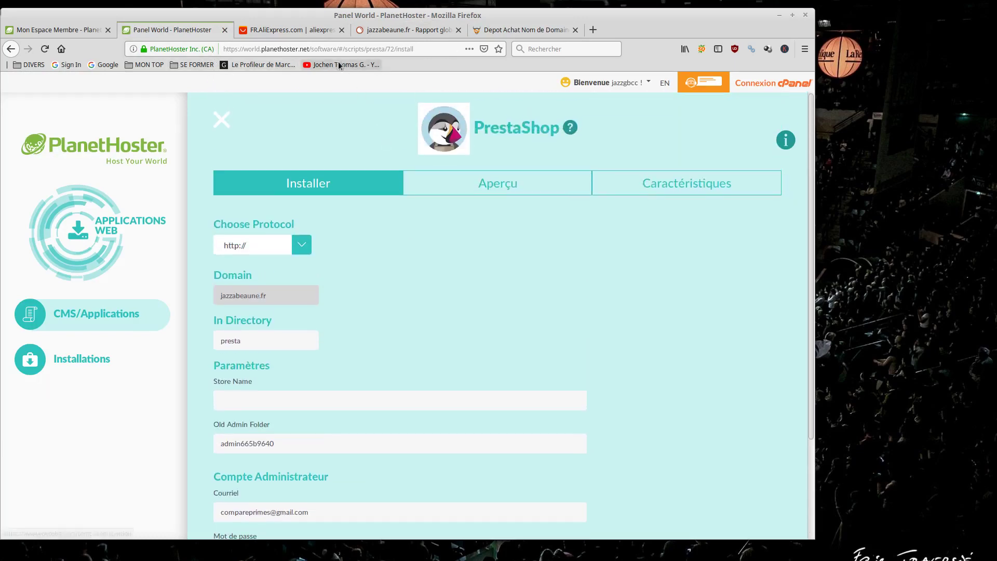
pyautogui.click(437, 181)
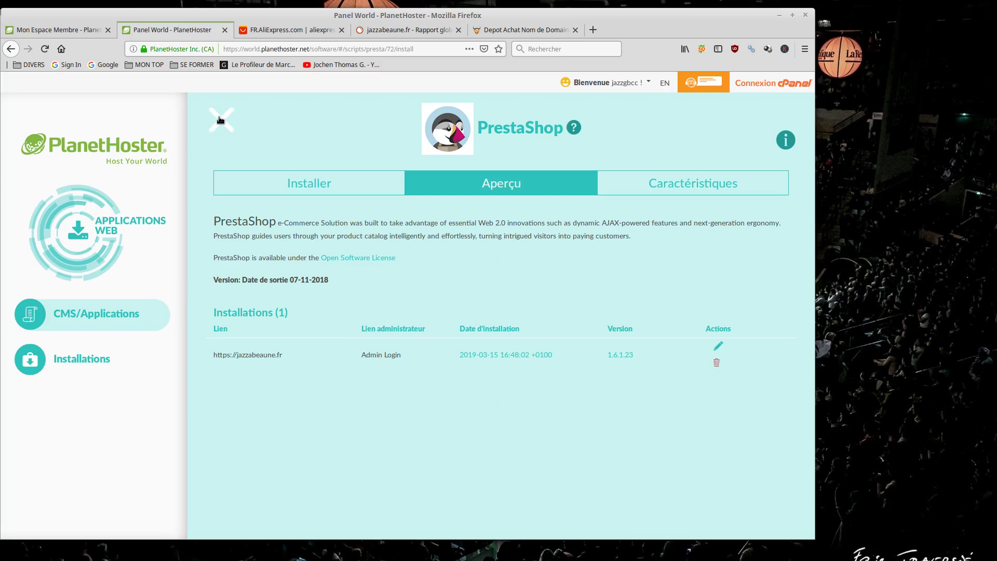
# Switch back to internet.bs and examine the three DNS entries listed for jazzabeaune.fr
pyautogui.click(506, 30)
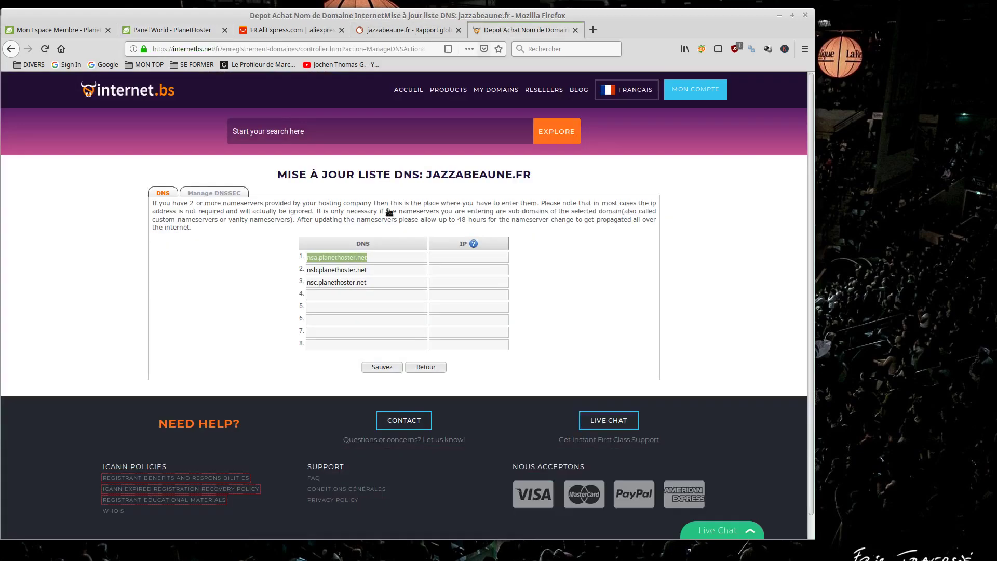
pyautogui.press('Tab')
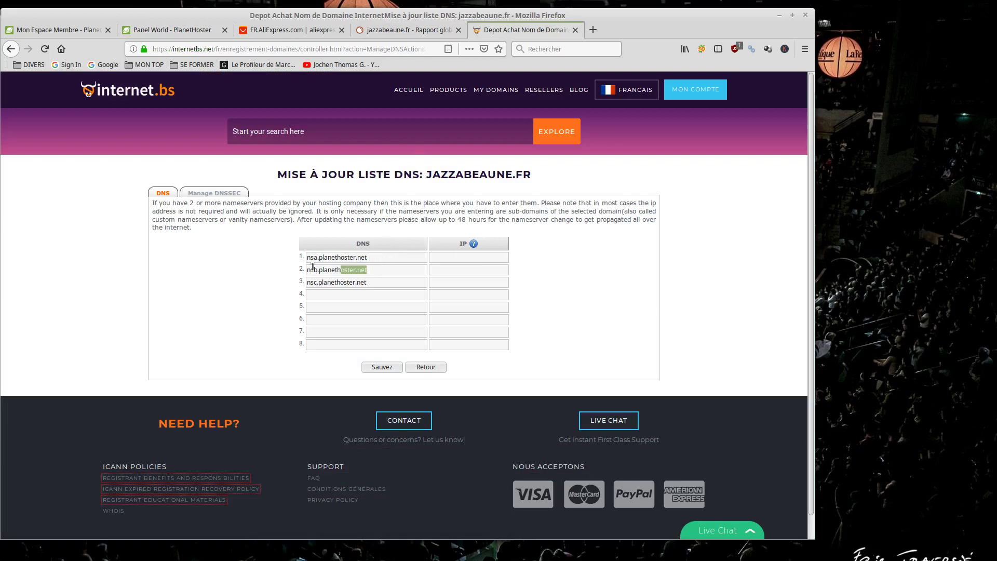
pyautogui.moveTo(366, 257); pyautogui.dragTo(311, 253)
pyautogui.moveTo(378, 266); pyautogui.dragTo(285, 260)
pyautogui.moveTo(372, 280); pyautogui.dragTo(306, 283)
# Leave the PrestaShop page in the World panel and close that panel's browser page
pyautogui.click(172, 30)
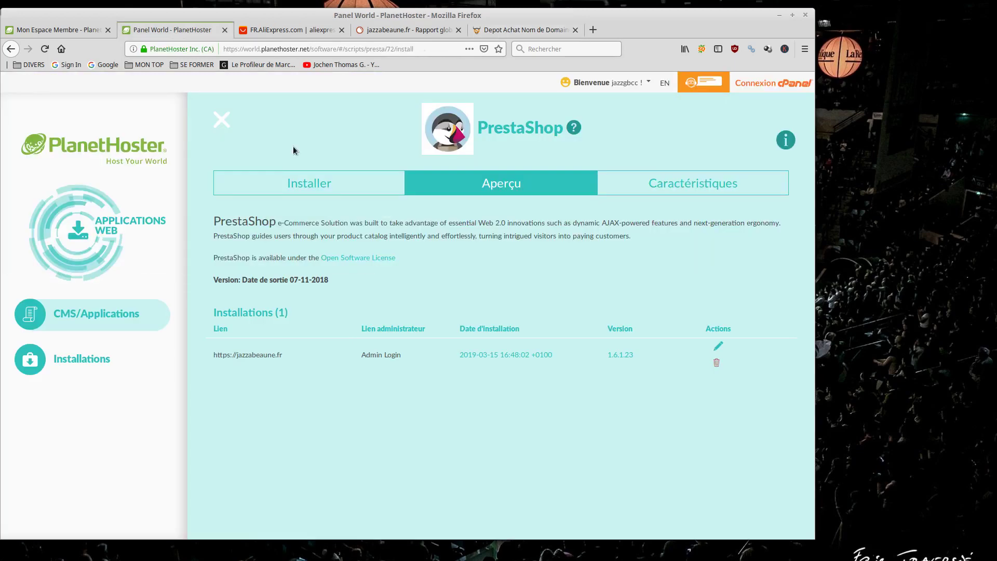
pyautogui.click(220, 126)
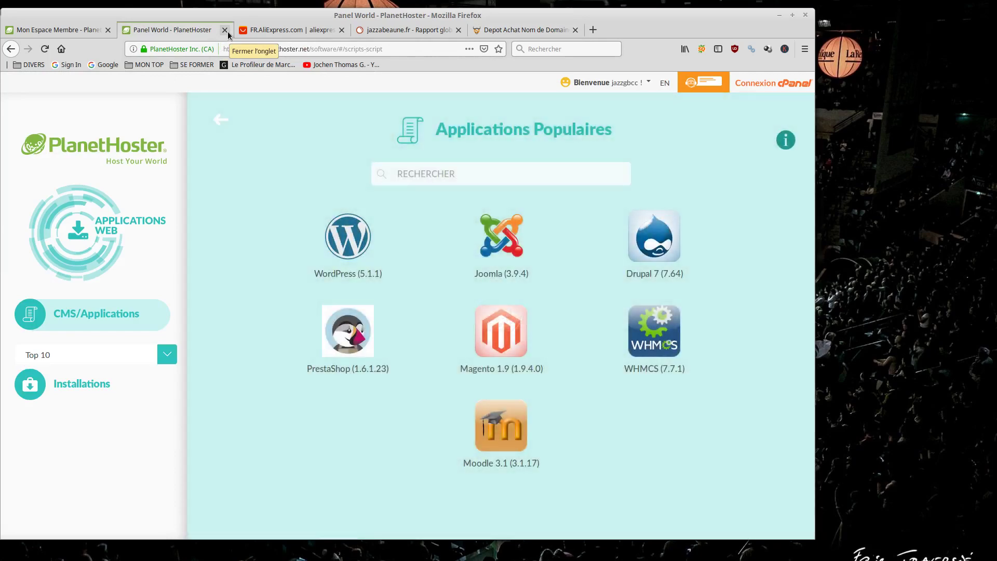
pyautogui.click(225, 30)
# Copy nsa.planethoster.net from the PlanetHoster hosting details into the first DNS entry for jazzabeaune.fr on internet.bs
pyautogui.click(57, 29)
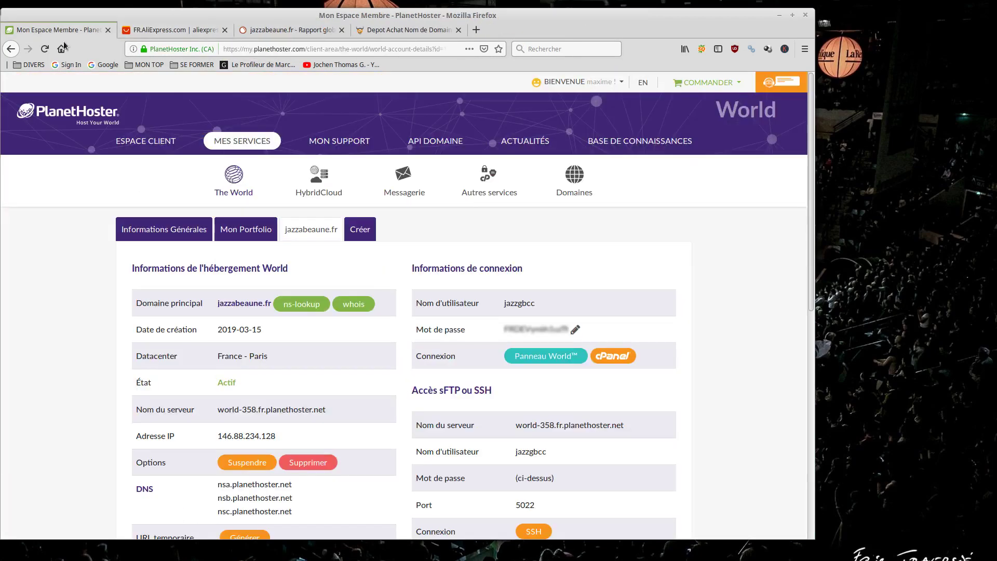
pyautogui.scroll(-3, 237, 308)
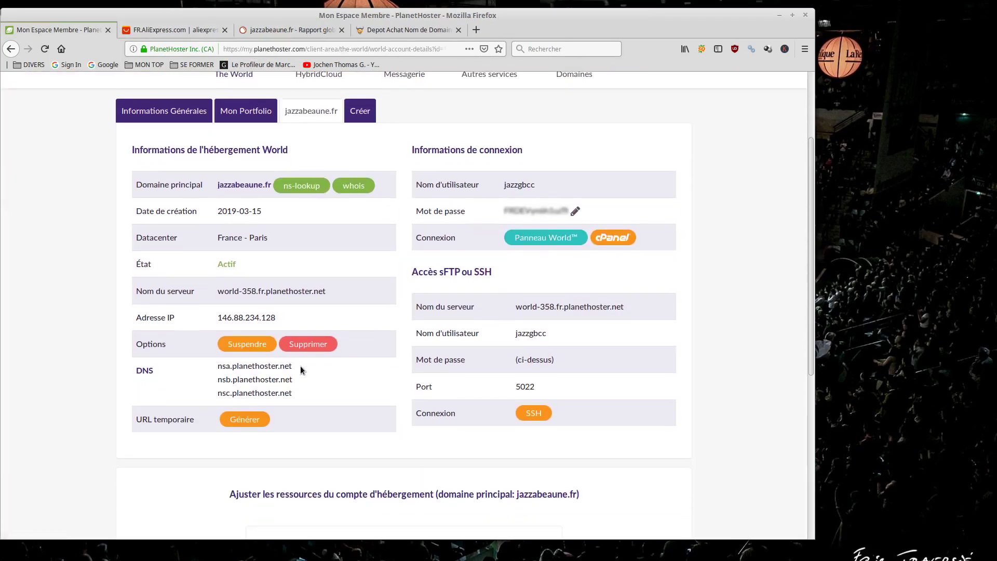
pyautogui.moveTo(301, 366); pyautogui.dragTo(217, 365)
pyautogui.hotkey('ctrl', 'c')
pyautogui.click(403, 33)
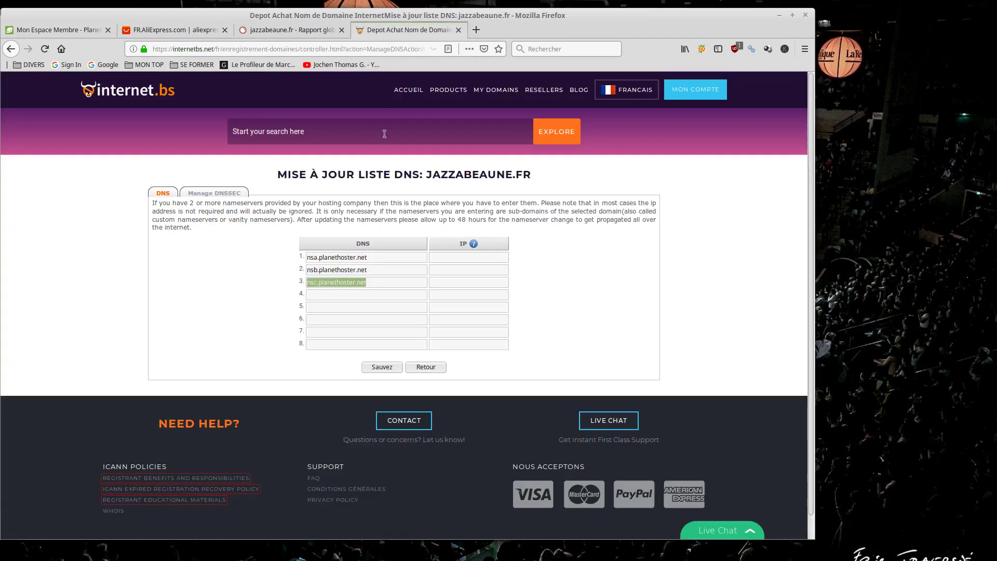
pyautogui.tripleClick(343, 255)
pyautogui.hotkey('ctrl', 'v')
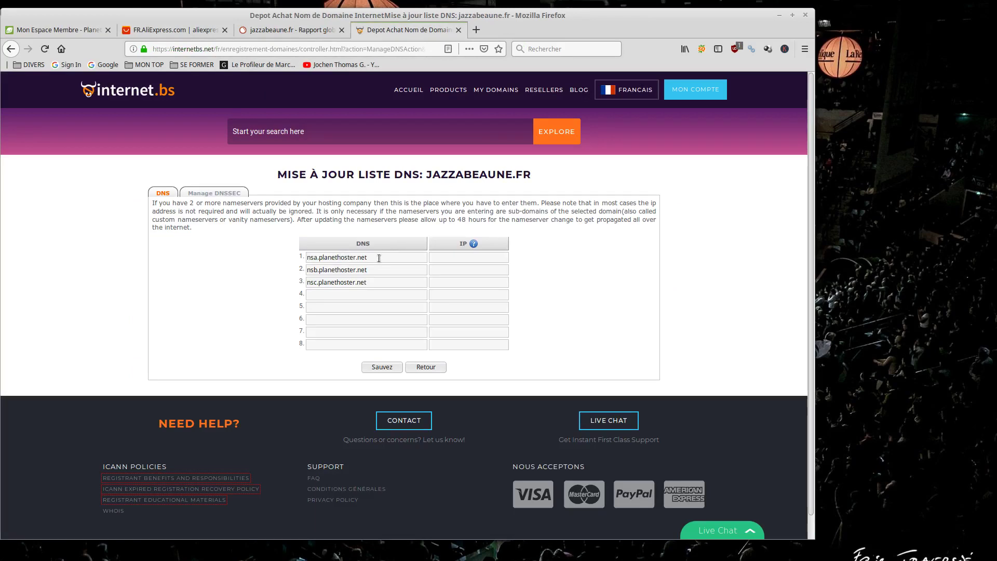
pyautogui.moveTo(379, 258); pyautogui.dragTo(310, 256)
# Transfer nsb.planethoster.net from the PlanetHoster hosting details to the second DNS entry on internet.bs
pyautogui.click(55, 29)
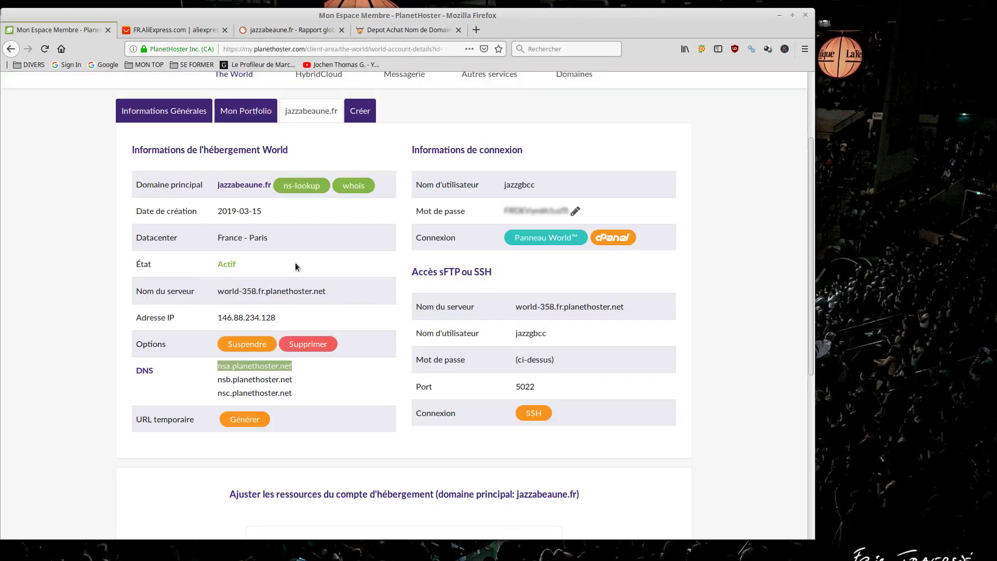
pyautogui.moveTo(303, 382); pyautogui.dragTo(217, 381)
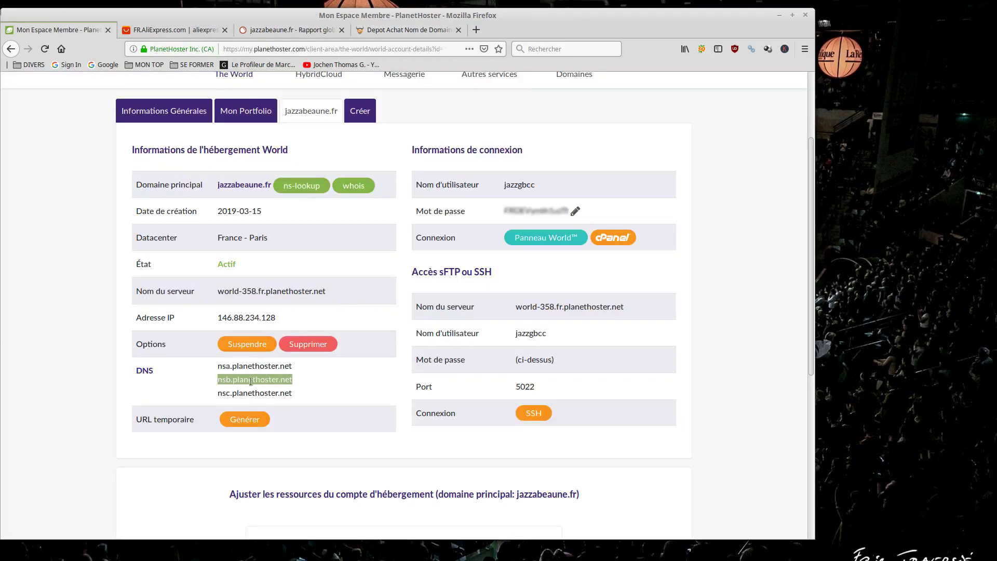
pyautogui.click(382, 32)
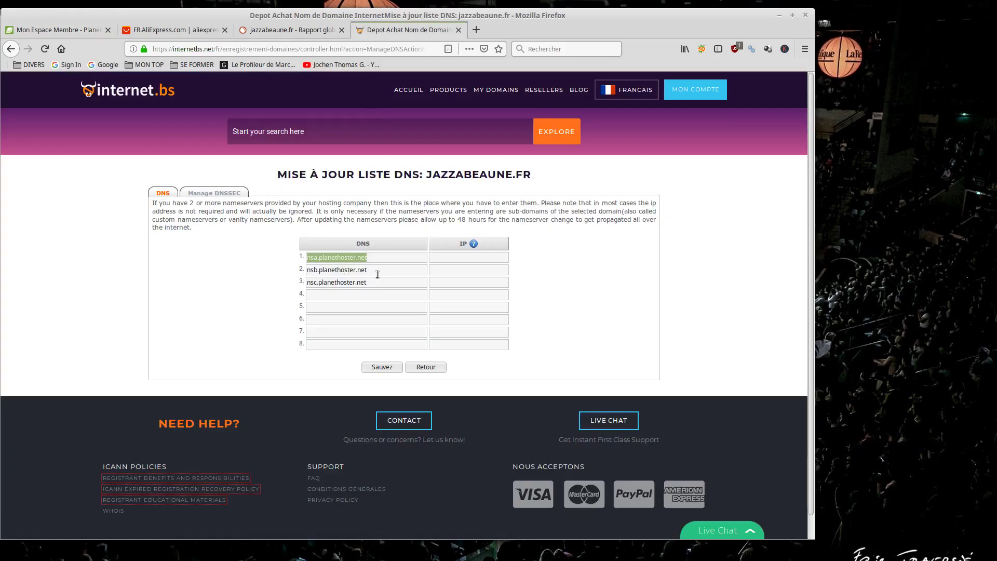
pyautogui.moveTo(377, 274); pyautogui.dragTo(306, 270)
# Transfer nsc.planethoster.net from PlanetHoster to the third DNS entry on internet.bs and save the DNS list
pyautogui.click(55, 30)
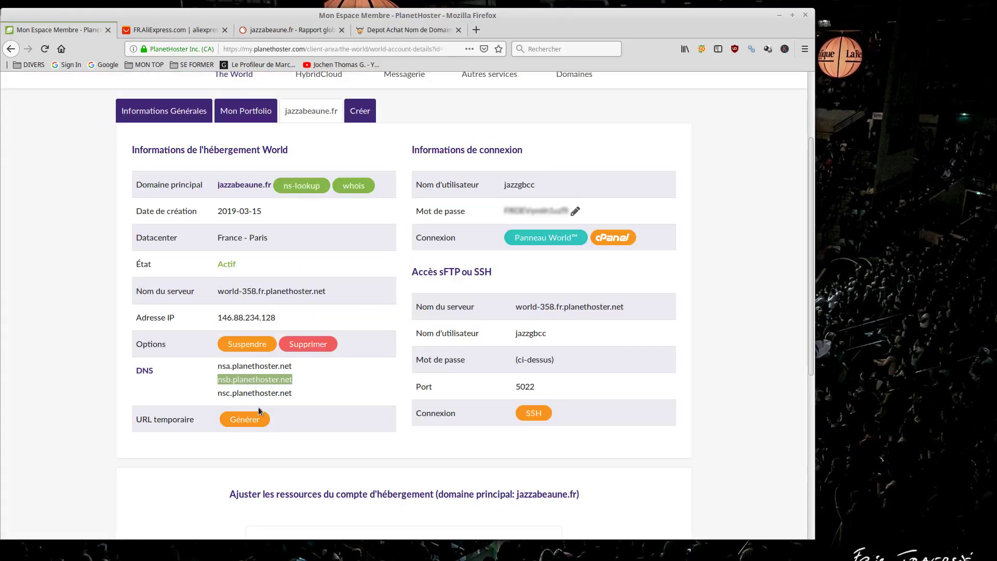
pyautogui.moveTo(295, 395); pyautogui.dragTo(241, 394)
pyautogui.click(439, 34)
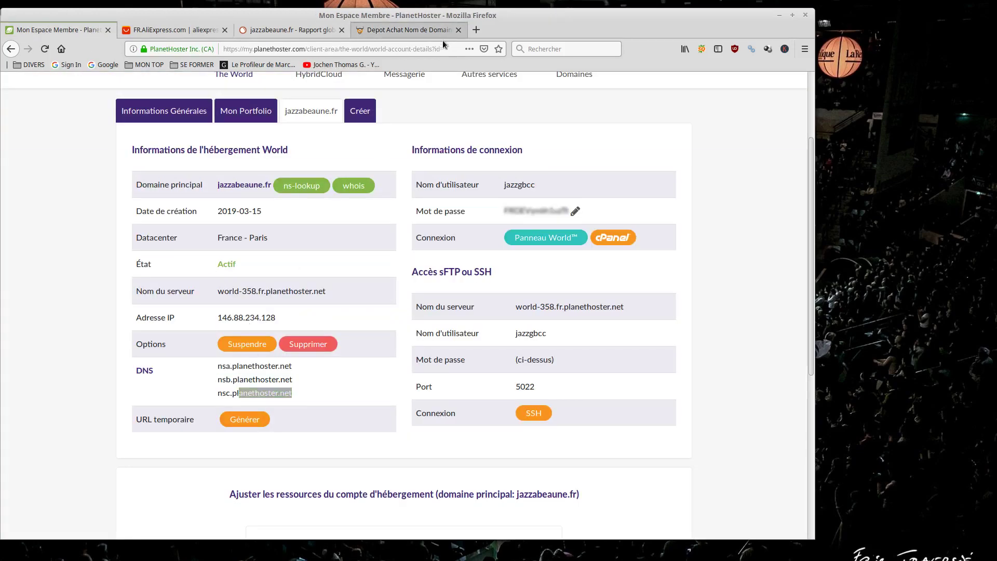
pyautogui.click(343, 285)
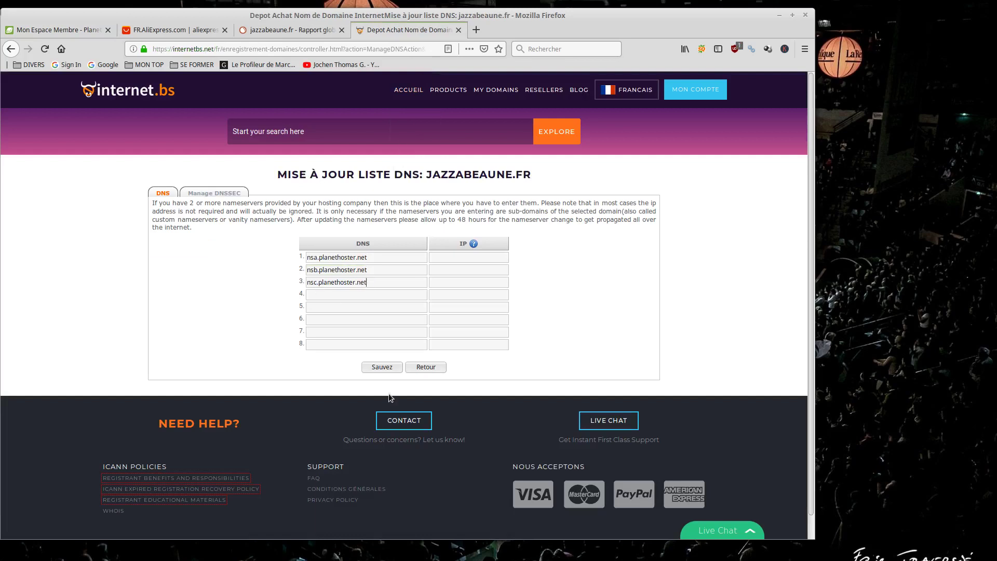
pyautogui.click(383, 367)
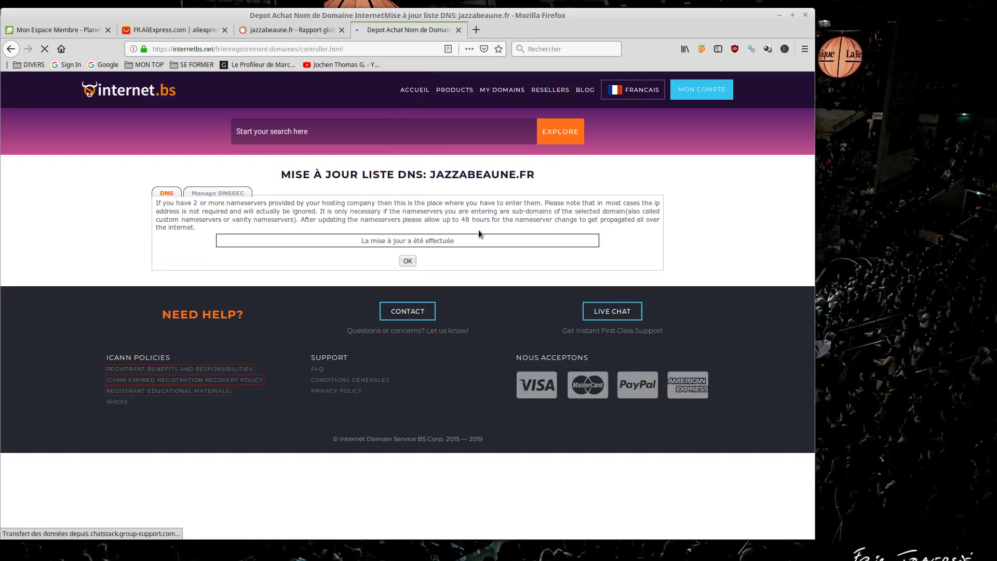
pyautogui.click(409, 266)
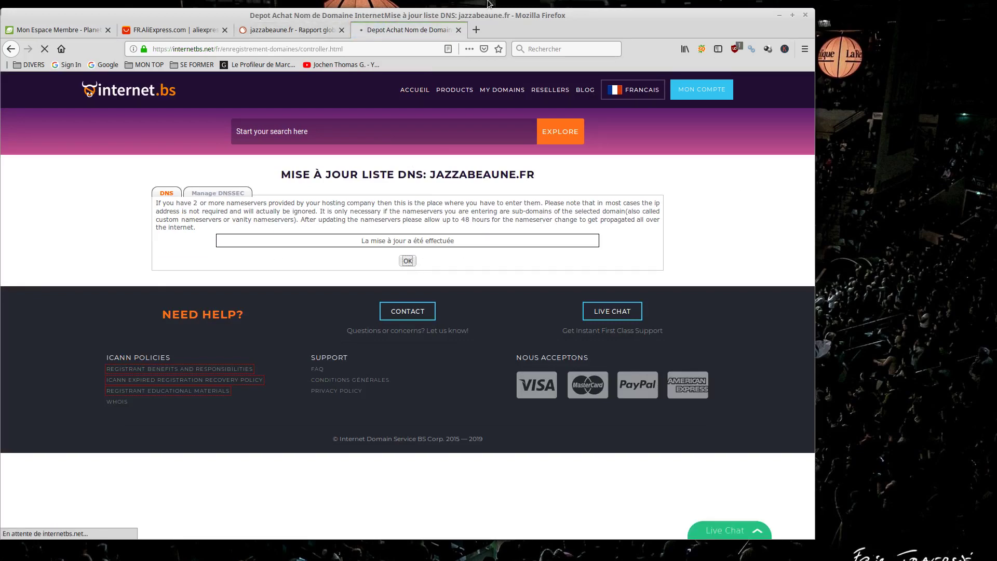
# Open the jazzabeaune.fr site in a new browser tab from the address suggestions
pyautogui.click(476, 30)
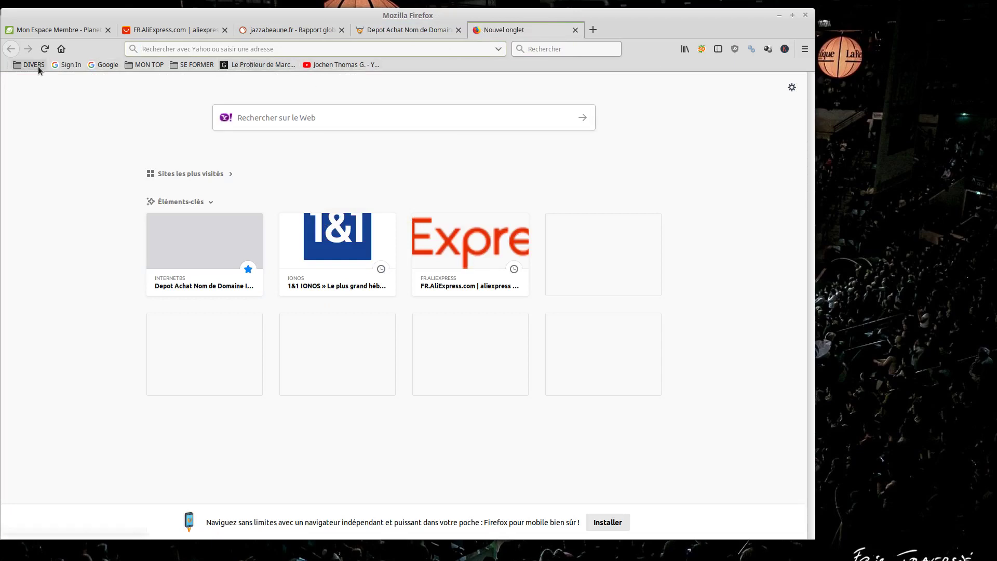
pyautogui.click(70, 31)
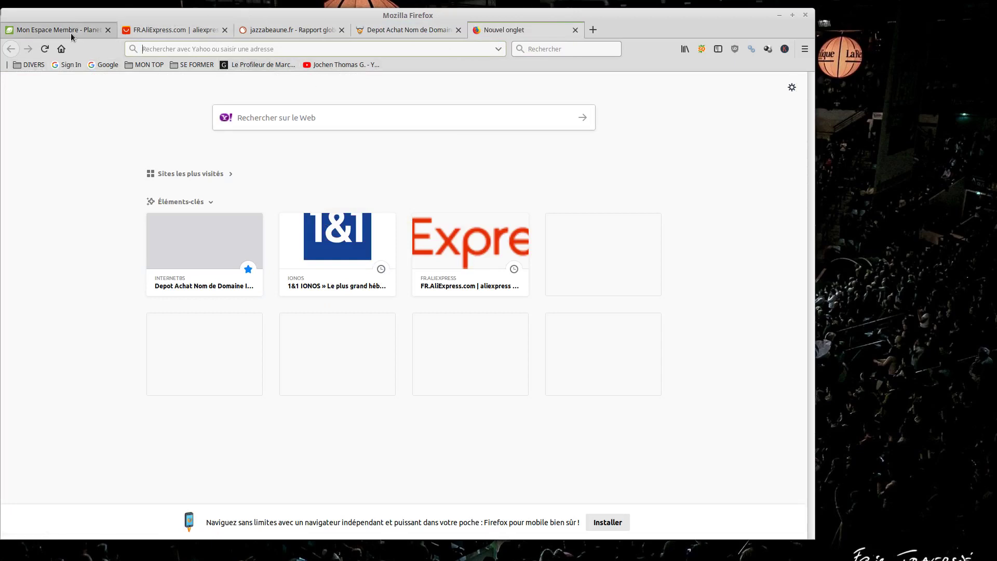
pyautogui.click(64, 271)
pyautogui.click(515, 29)
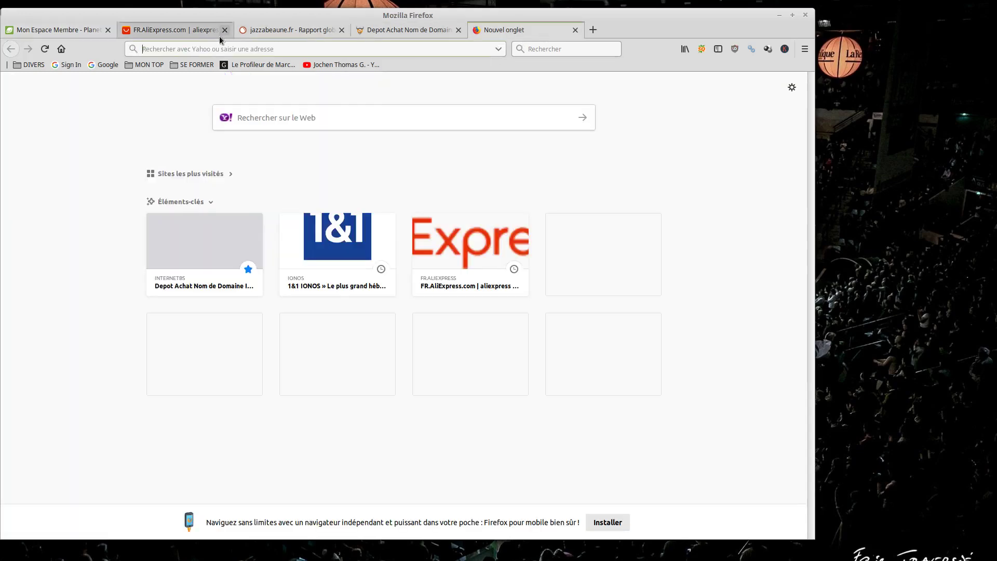
pyautogui.press('Down')
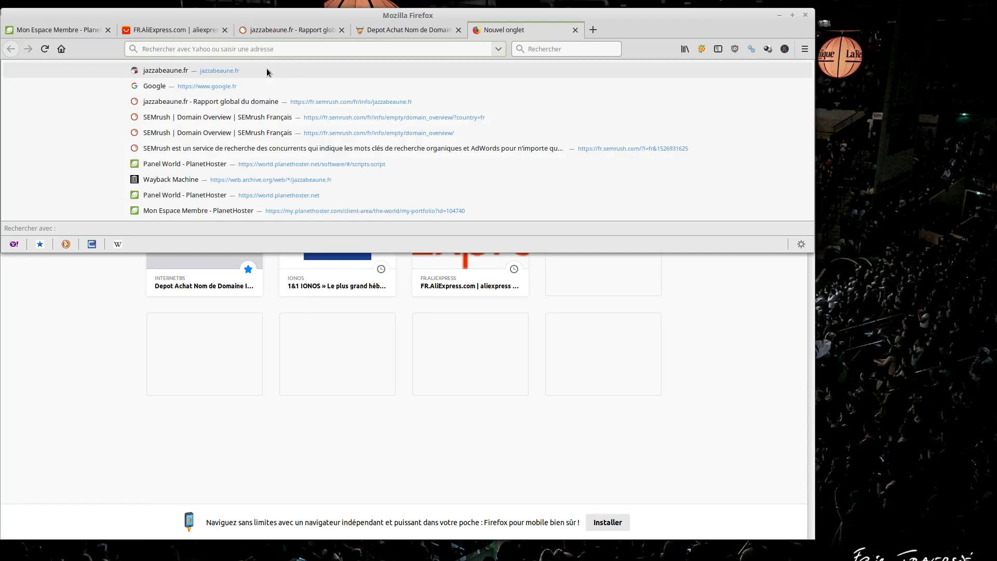
pyautogui.click(175, 70)
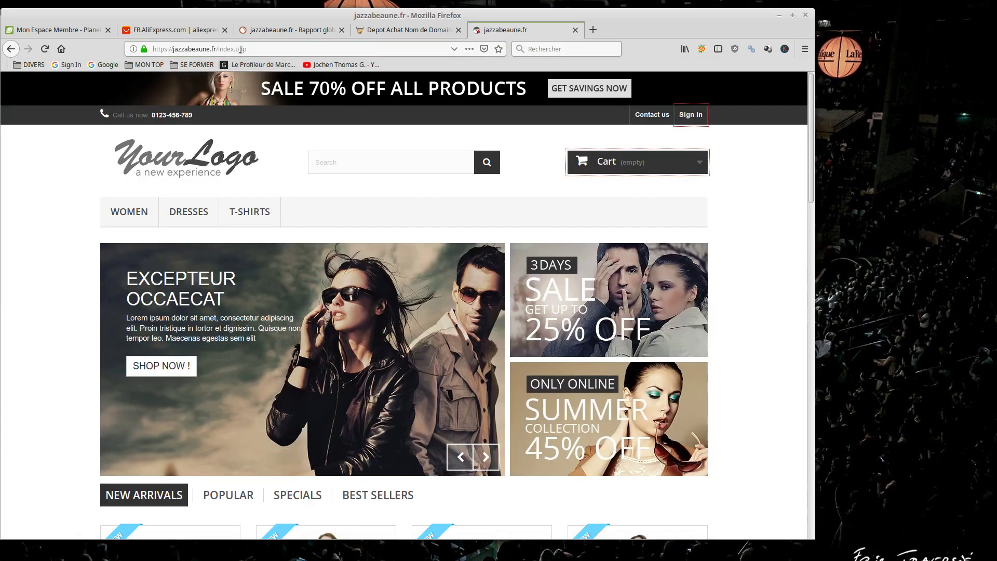
# Examine the PrestaShop storefront's address, product listings, promotional blocks and footer on jazzabeaune.fr
pyautogui.click(257, 49)
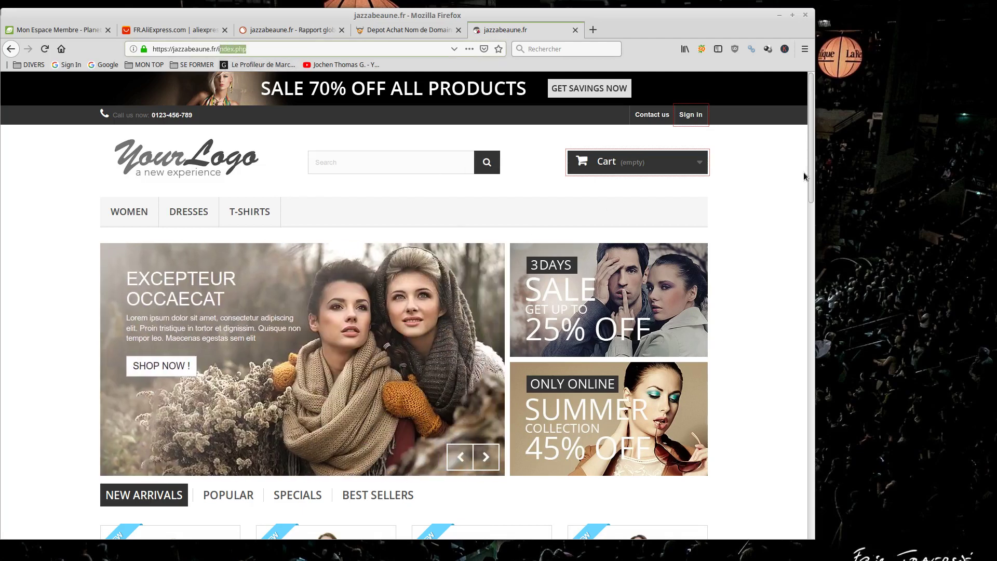
pyautogui.click(745, 164)
pyautogui.scroll(-12, 151, 280)
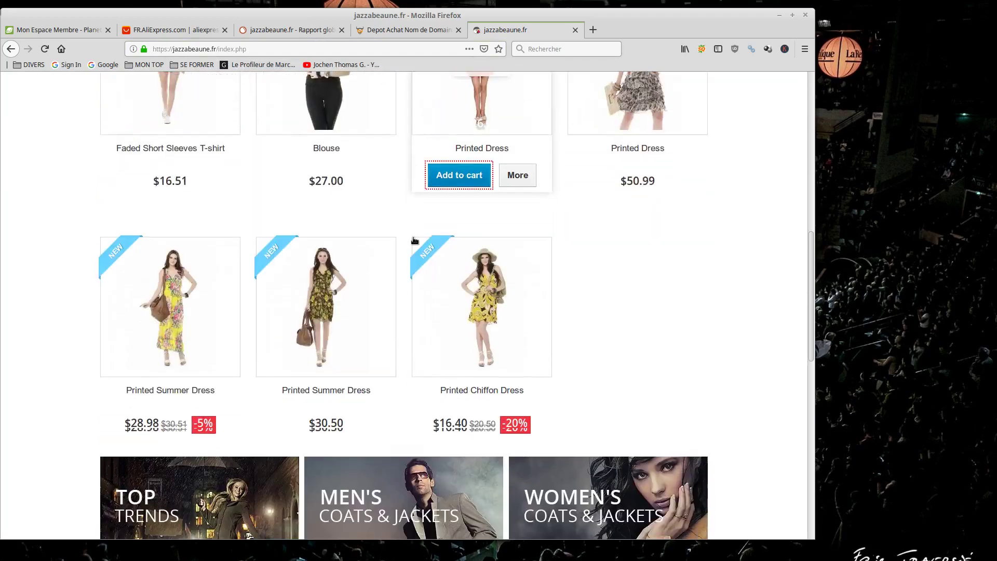
pyautogui.scroll(-8, 150, 280)
pyautogui.scroll(6, 398, 333)
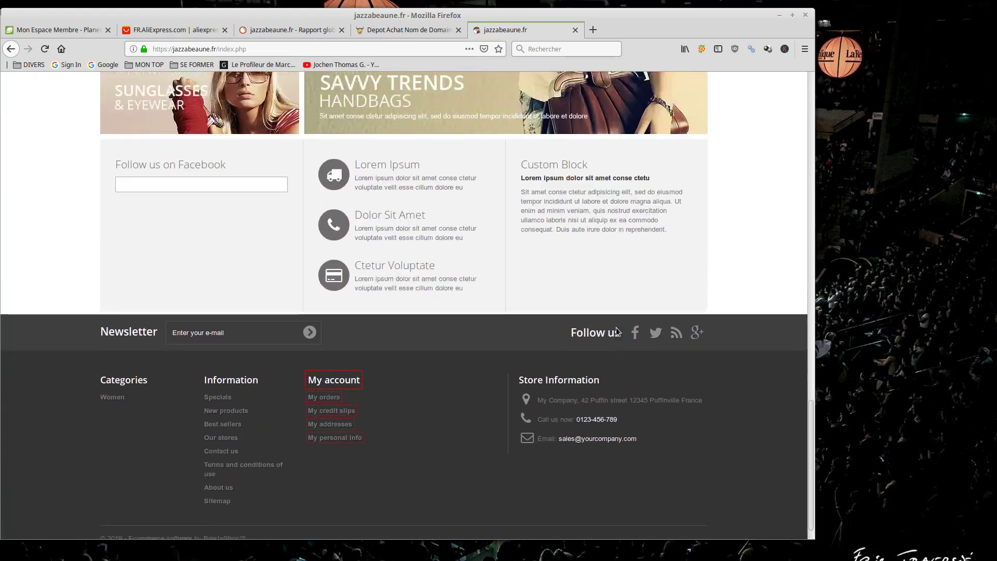
# Review the jazzabeaune.fr storefront's products, promotional blocks and header once more, and close the shop's browser tab
pyautogui.scroll(5, 618, 331)
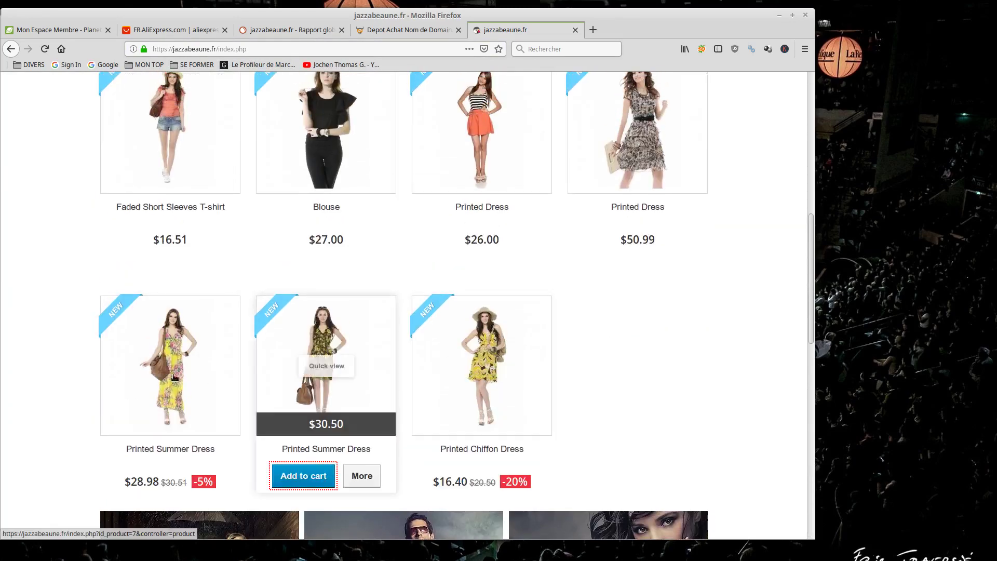
pyautogui.scroll(-5, 679, 232)
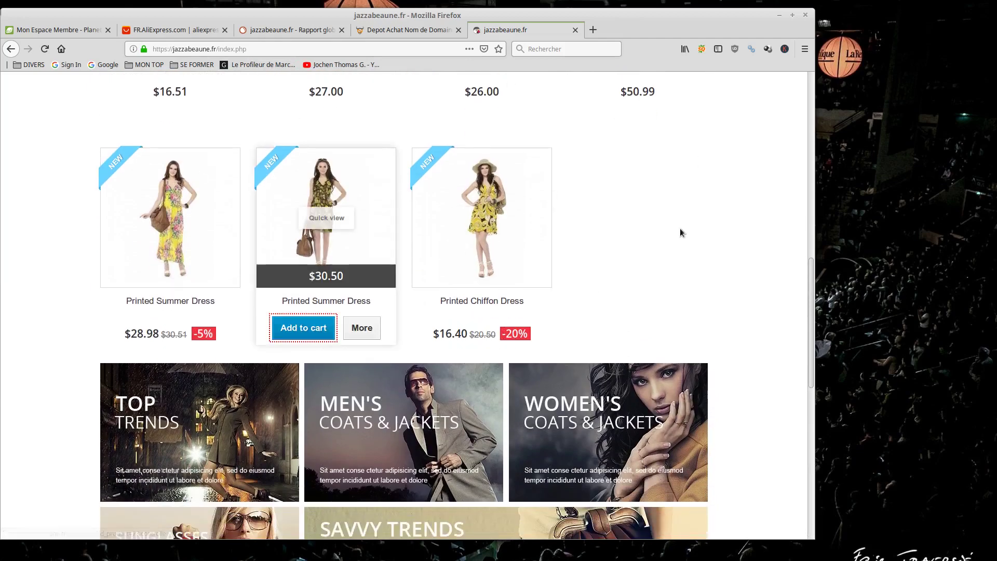
pyautogui.scroll(-2, 678, 346)
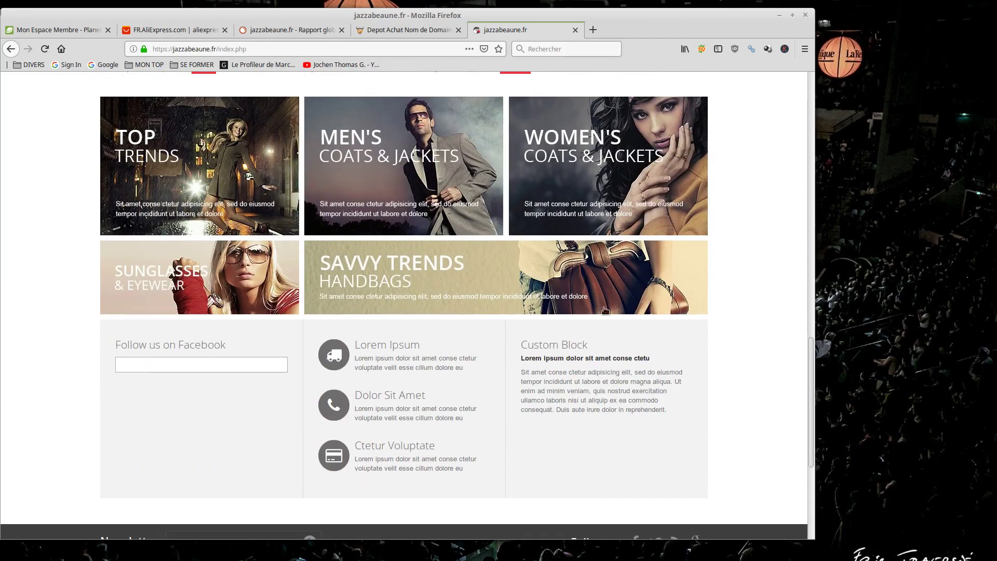
pyautogui.scroll(15, 740, 309)
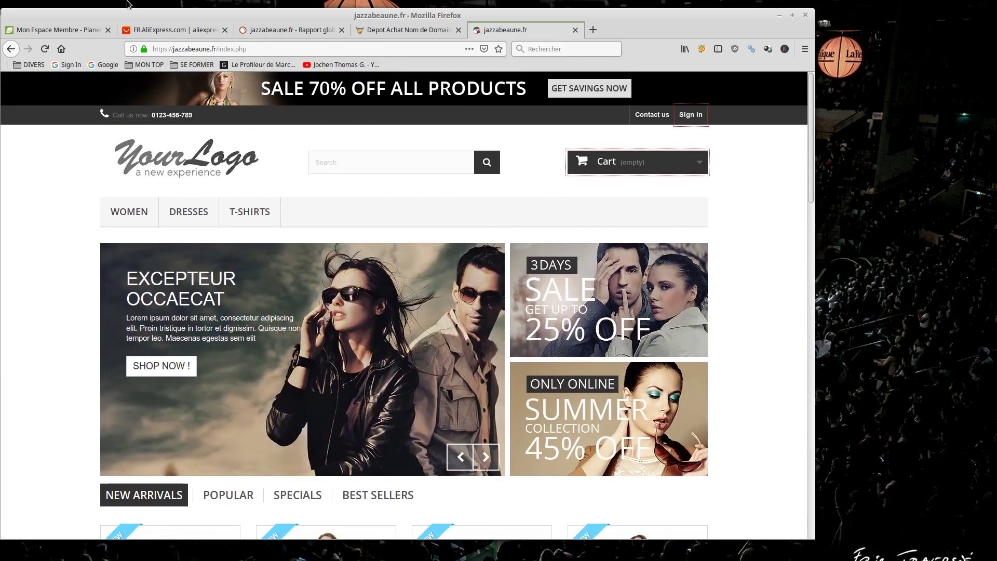
pyautogui.click(576, 30)
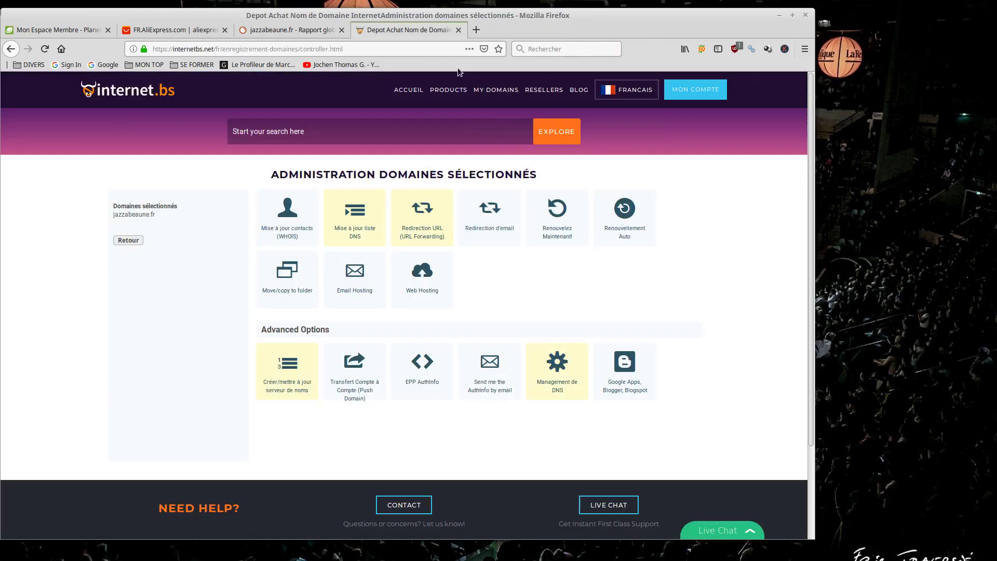
# Log out of the internet.bs account and close its browser tab
pyautogui.click(692, 95)
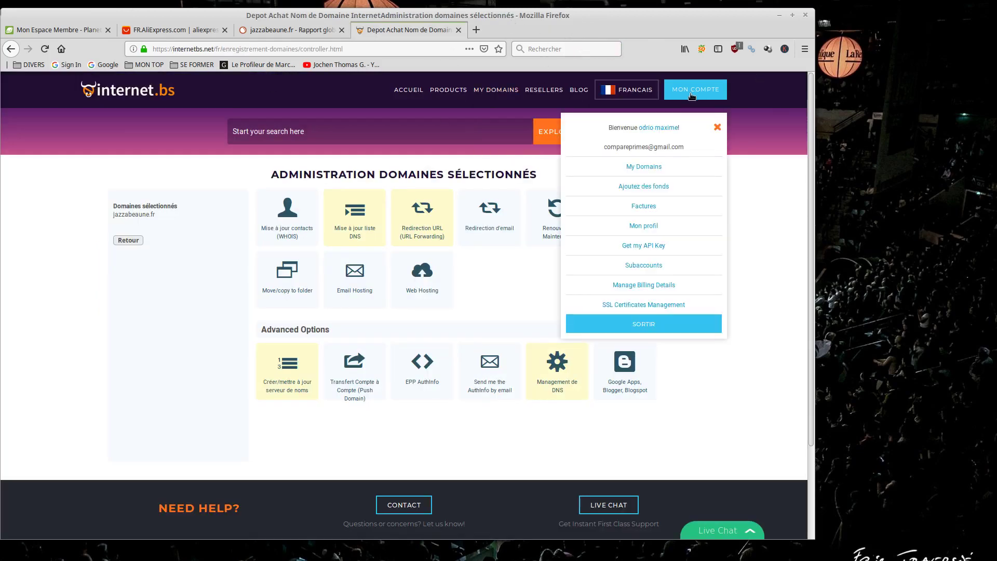
pyautogui.click(651, 324)
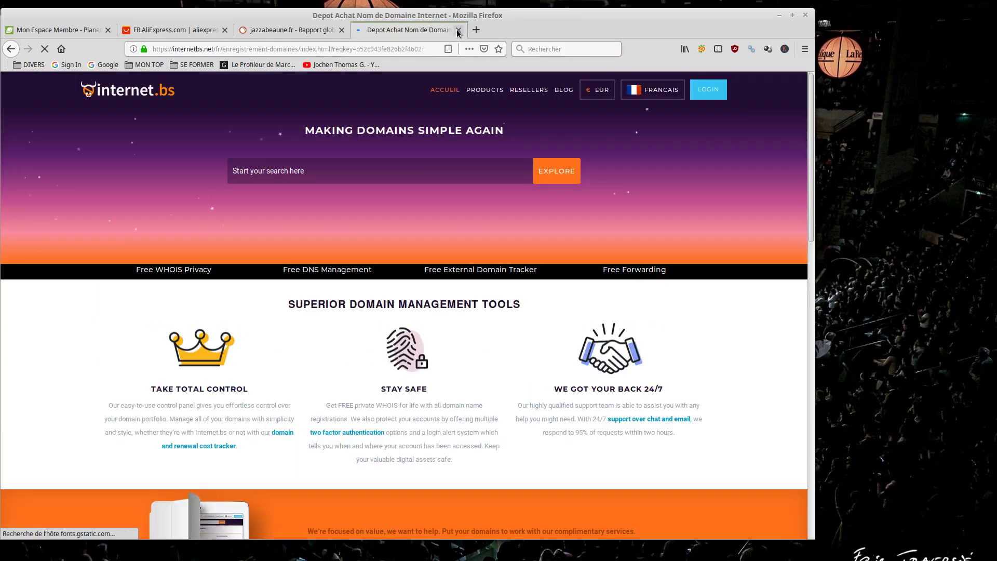
pyautogui.click(459, 29)
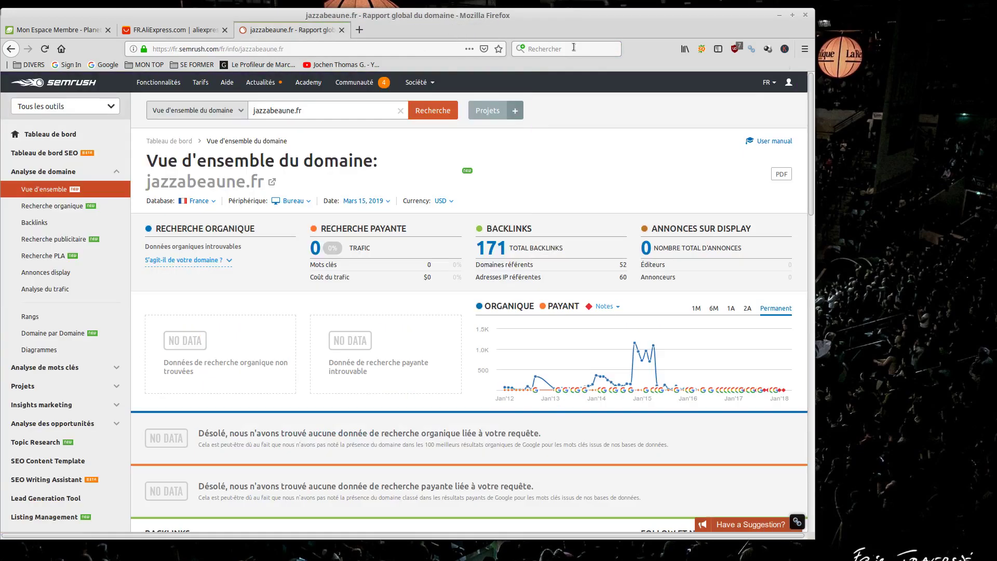
# Review the traffic graph, backlinks, anchors and referring domains in the jazzabeaune.fr domain report, and log out of SEMrush
pyautogui.click(789, 82)
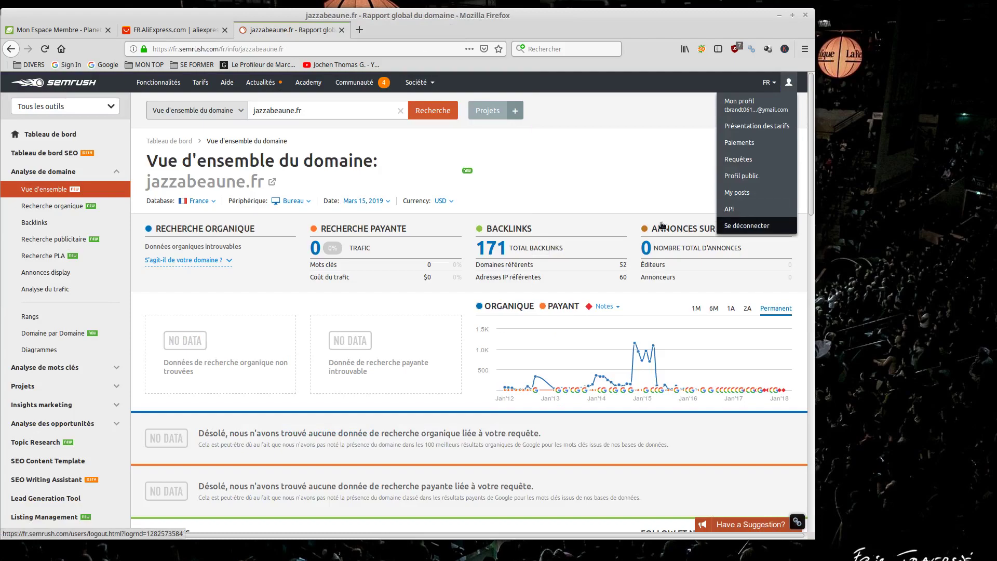
pyautogui.scroll(-5, 540, 222)
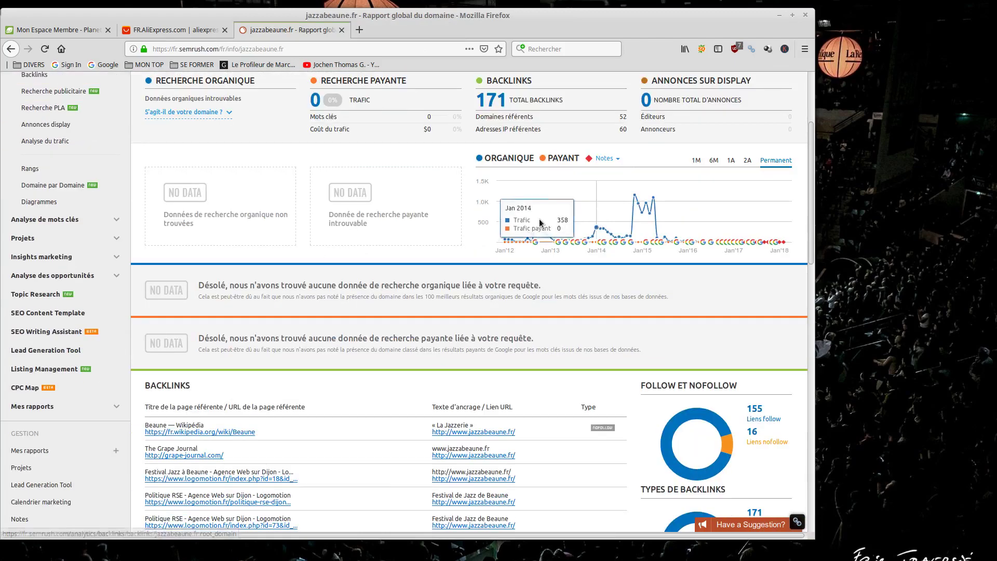
pyautogui.scroll(5, 540, 223)
pyautogui.scroll(-15, 378, 300)
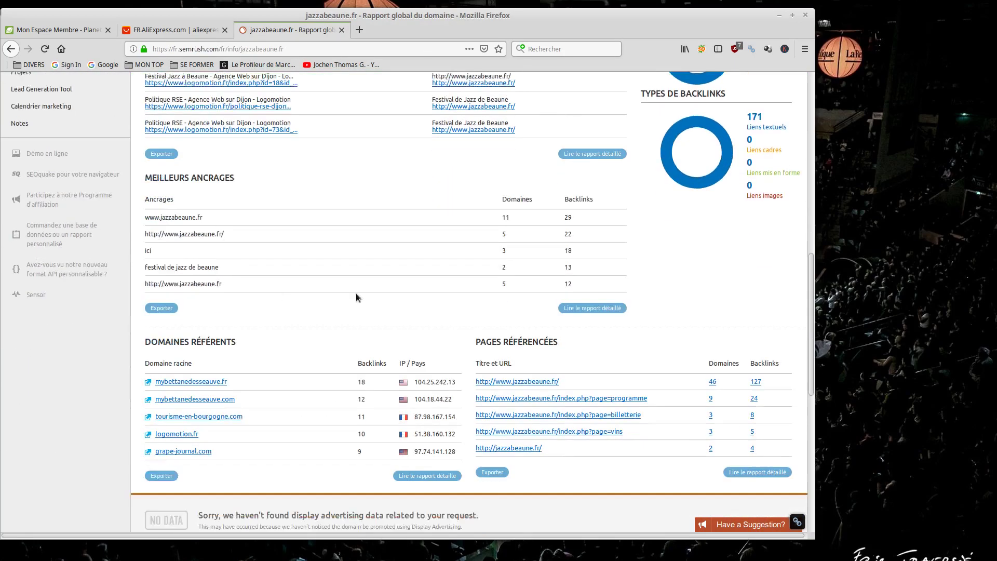
pyautogui.scroll(15, 778, 86)
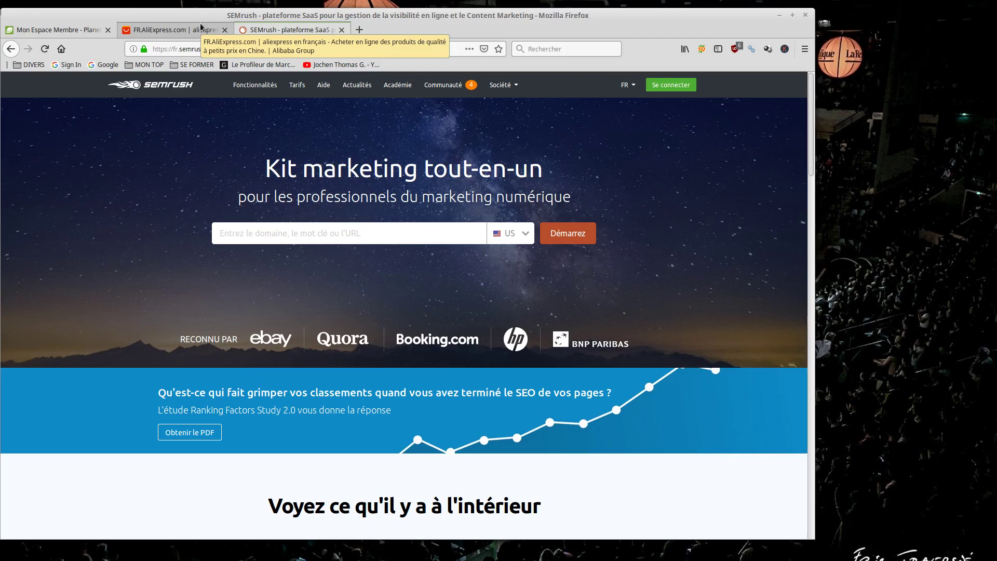
# Return to the PlanetHoster member area showing the jazzabeaune.fr hosting details
pyautogui.click(201, 30)
pyautogui.click(58, 29)
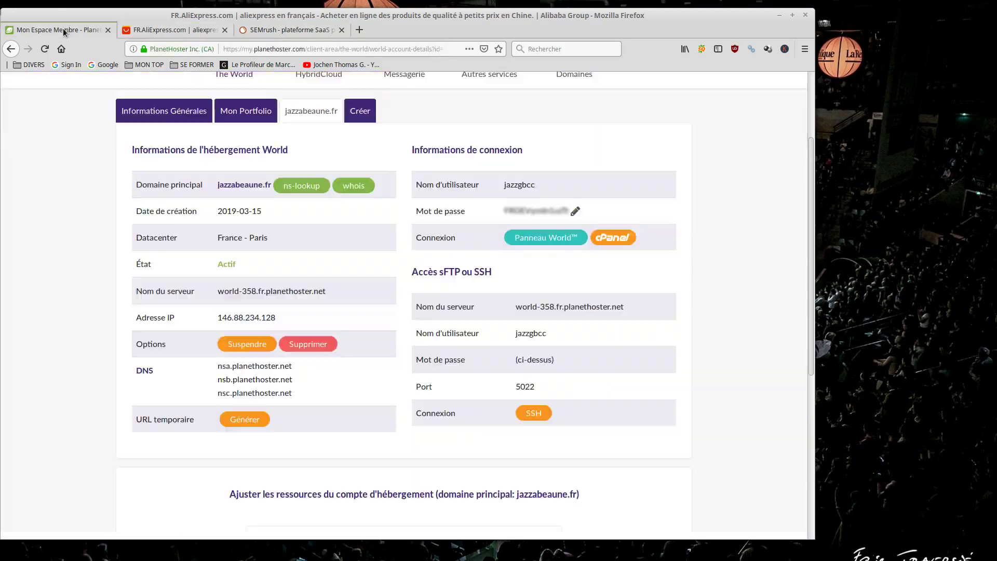
pyautogui.scroll(3, 412, 189)
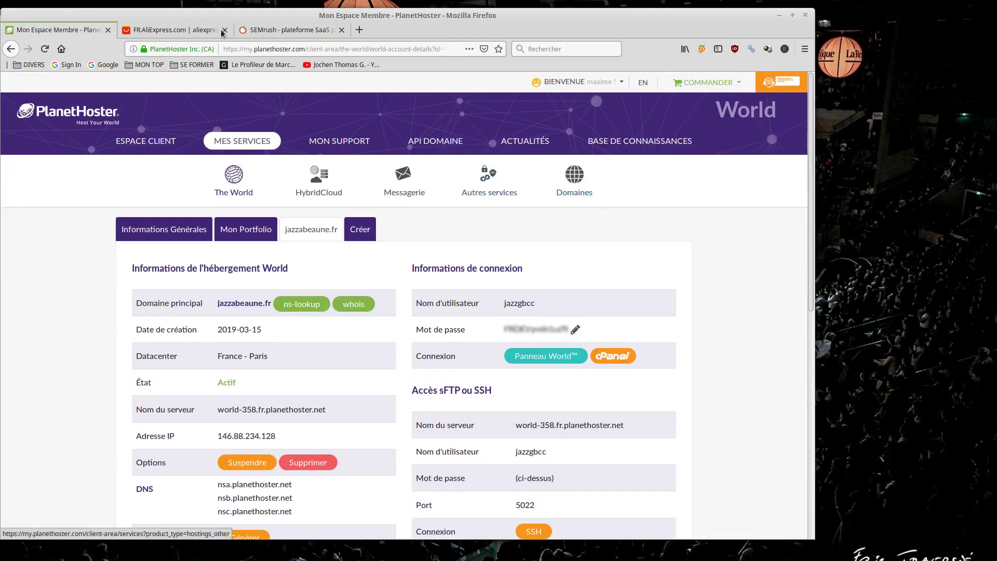